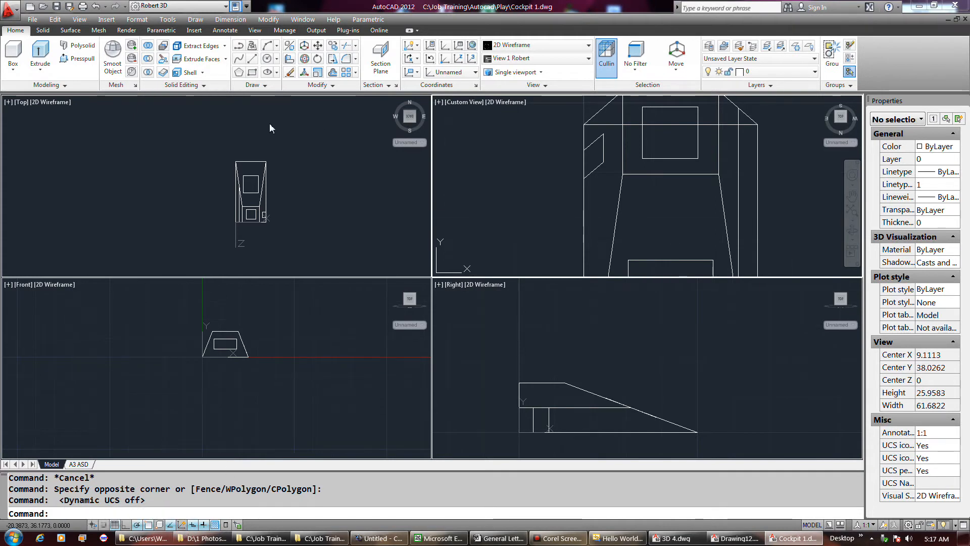
# With Dynamic UCS on, draw a rectangle of about 20 square units on the roof face, inside the existing square.
pyautogui.click(251, 74)
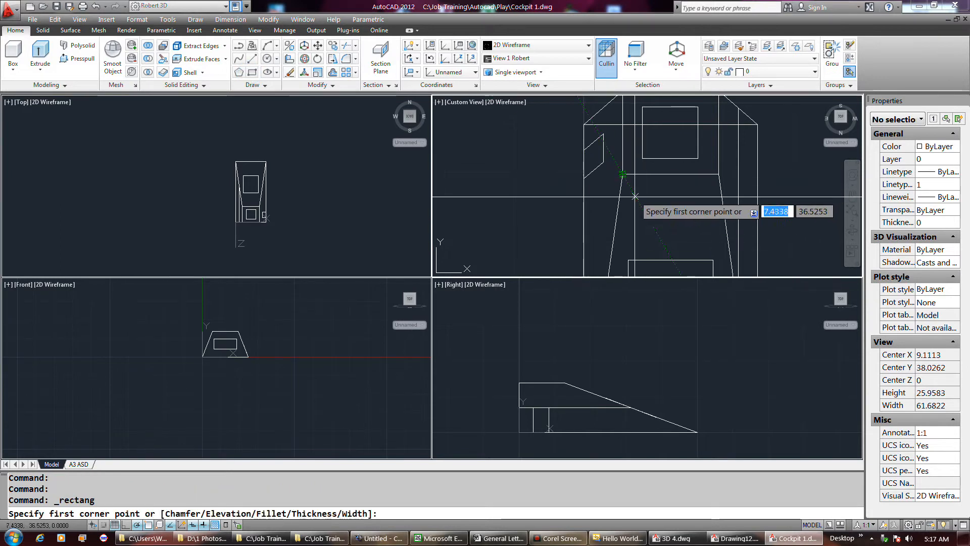
pyautogui.click(182, 525)
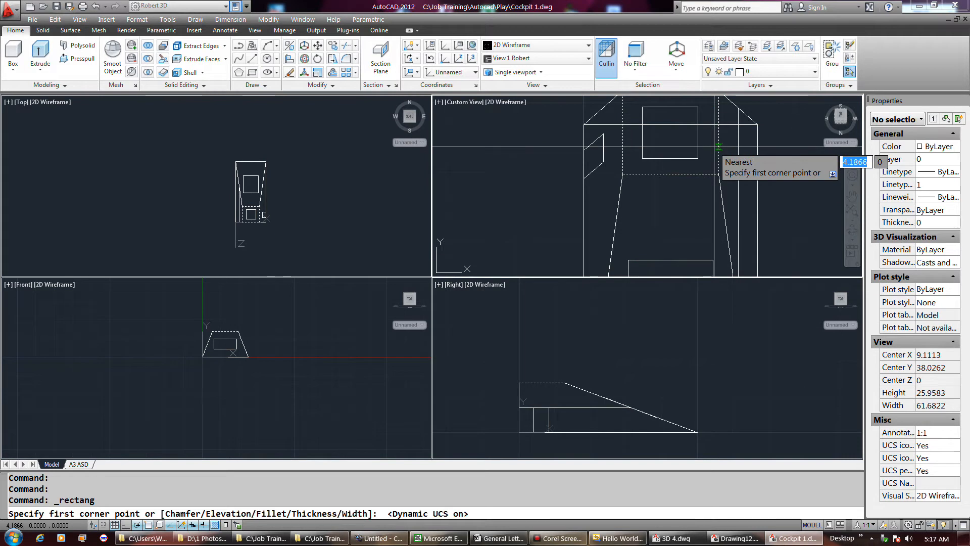
pyautogui.scroll(-2, 719, 146)
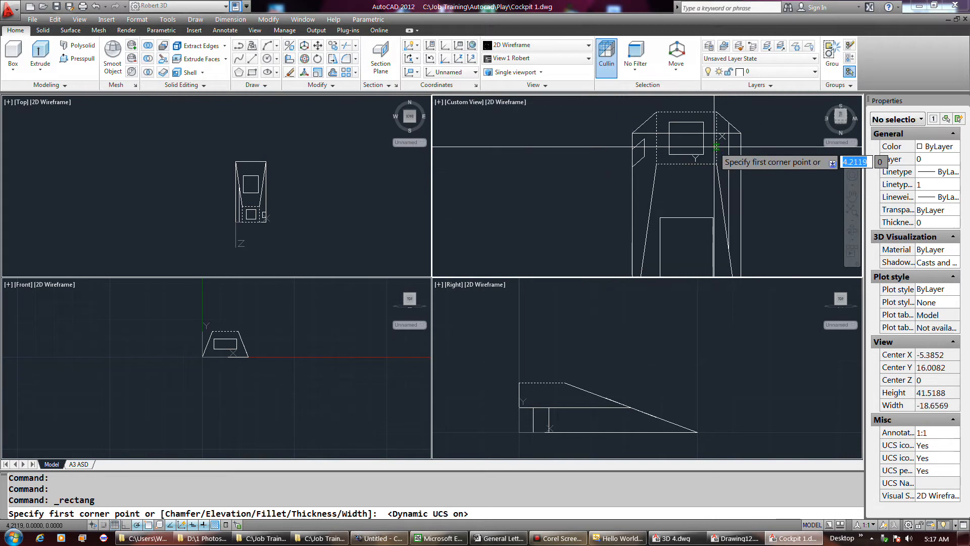
pyautogui.scroll(2, 718, 132)
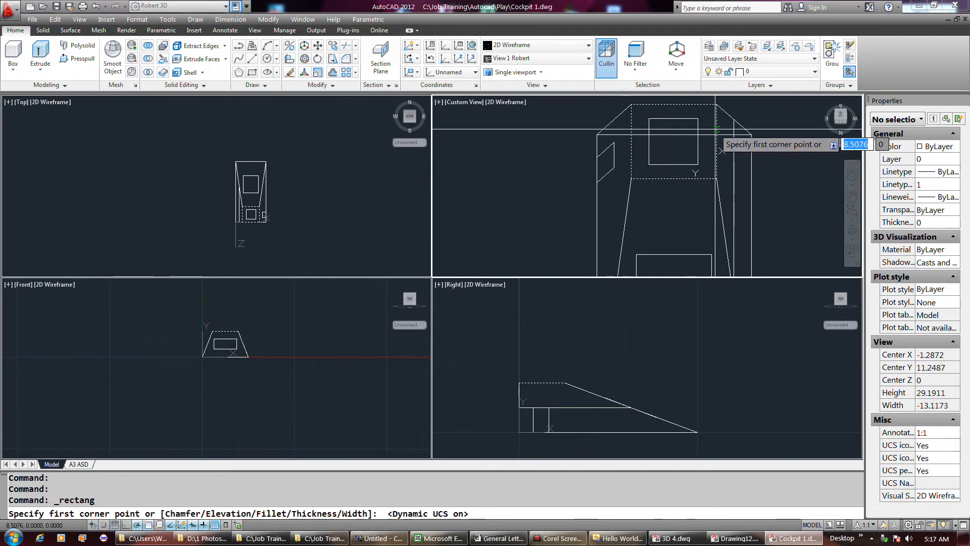
pyautogui.click(659, 126)
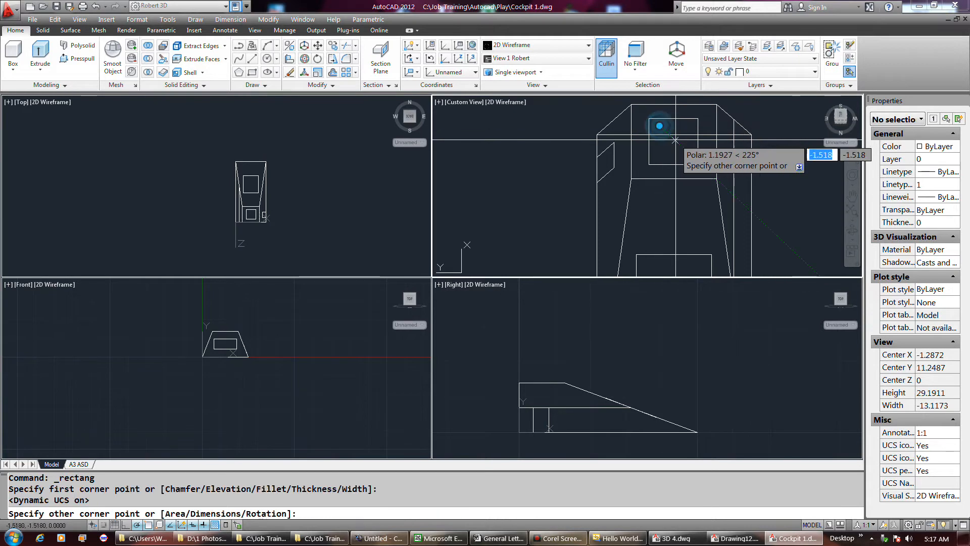
pyautogui.click(686, 152)
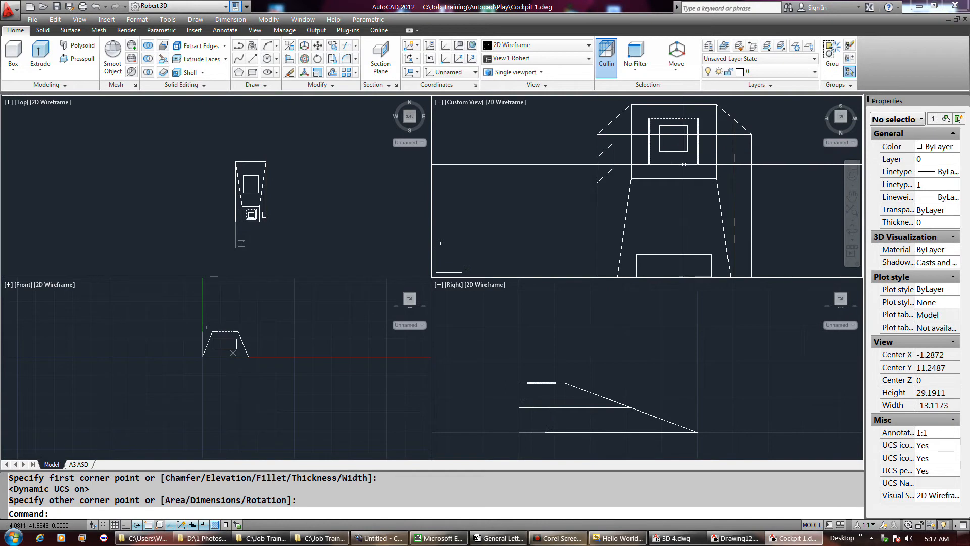
pyautogui.click(680, 151)
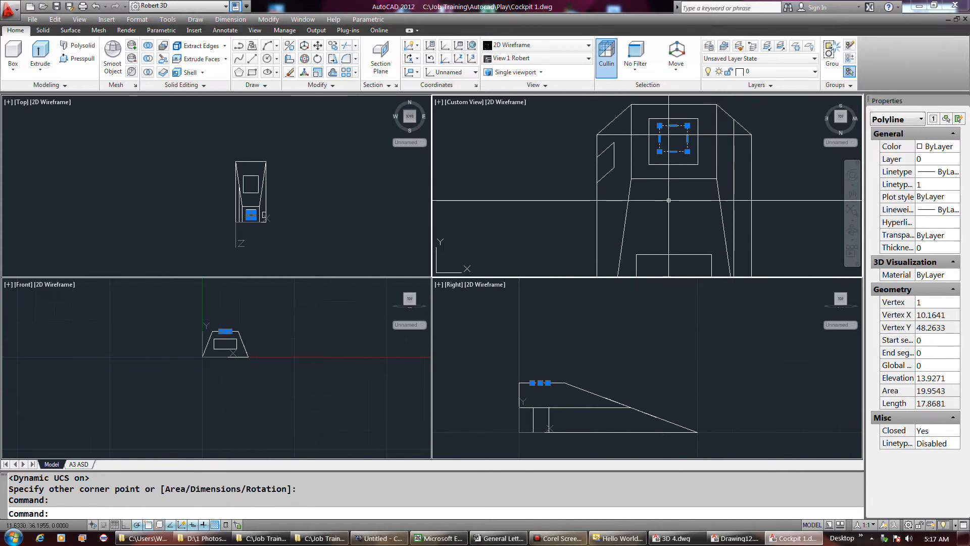
pyautogui.click(661, 255)
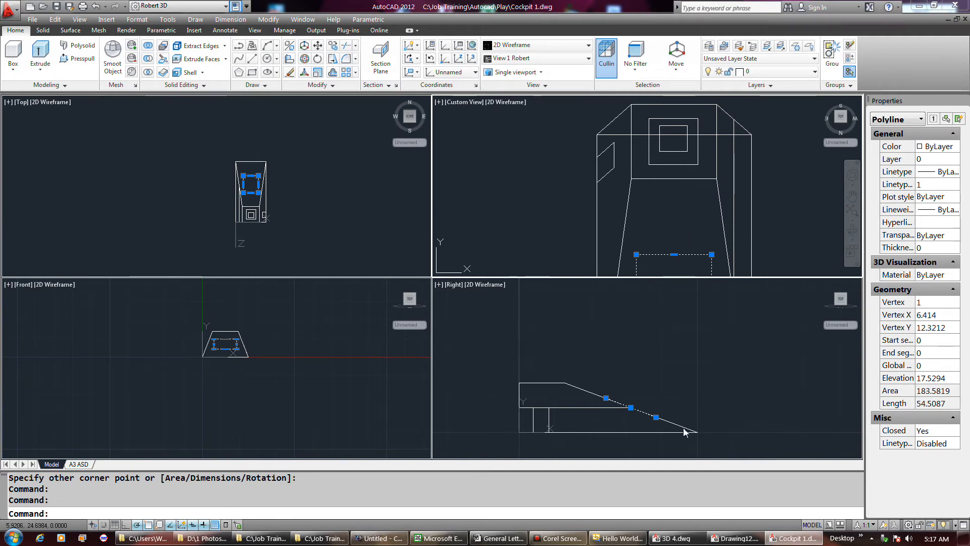
pyautogui.scroll(-4, 663, 202)
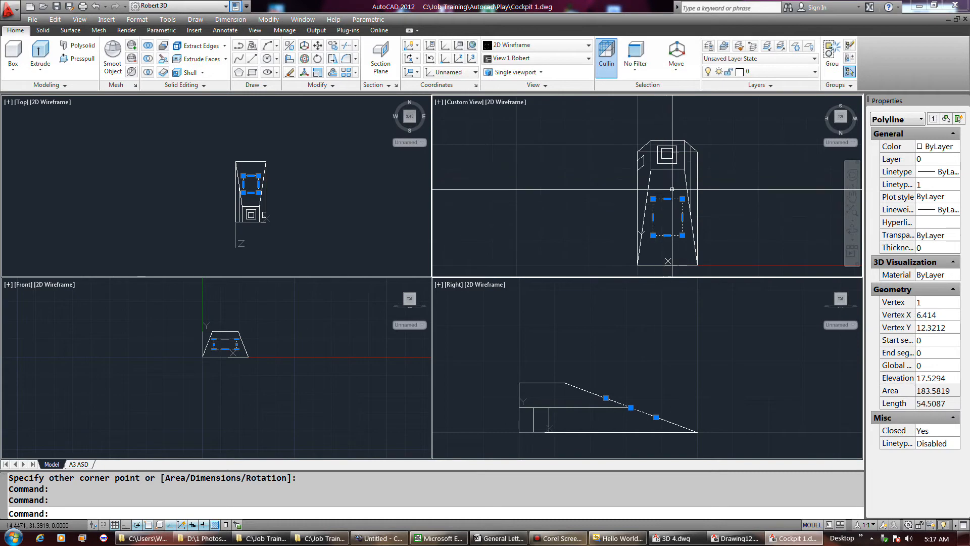
pyautogui.click(641, 163)
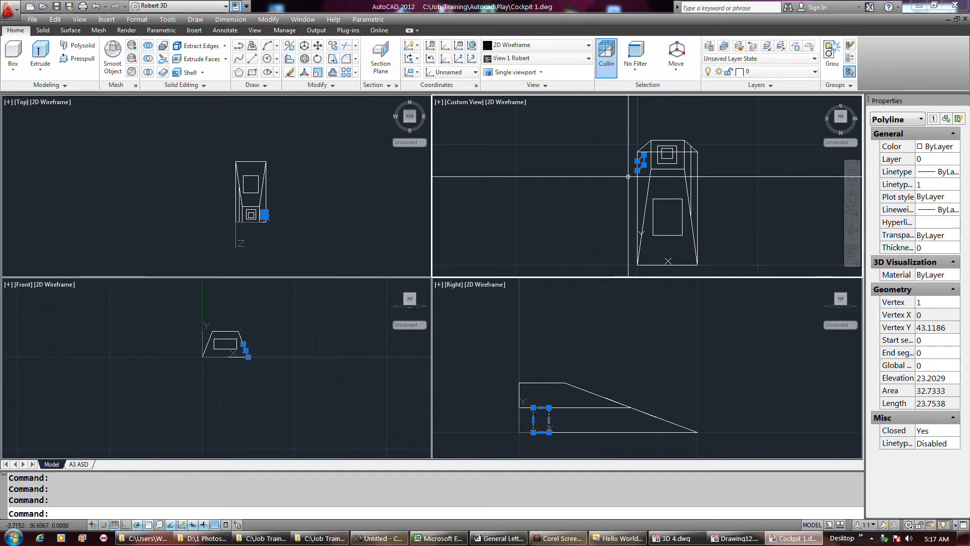
pyautogui.moveTo(640, 167)
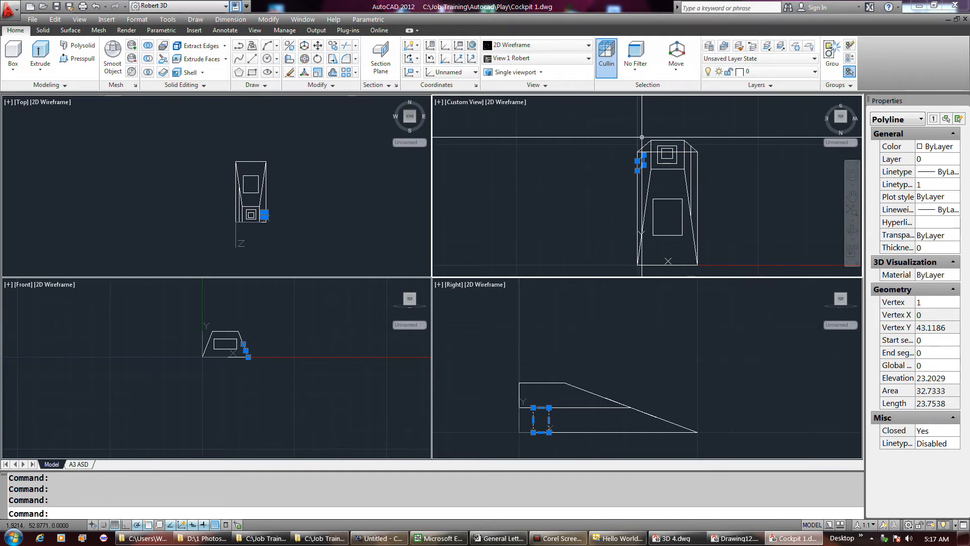
pyautogui.scroll(5, 640, 135)
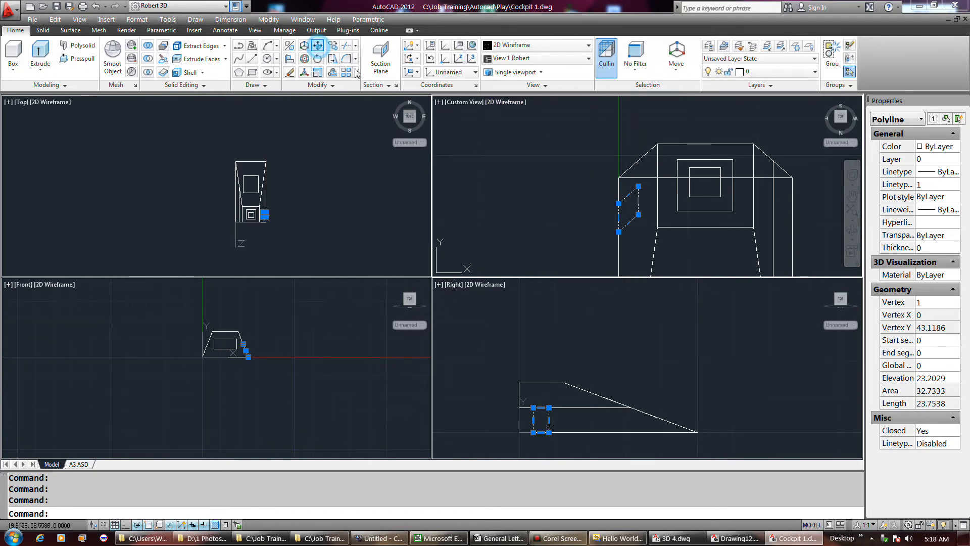
pyautogui.click(318, 46)
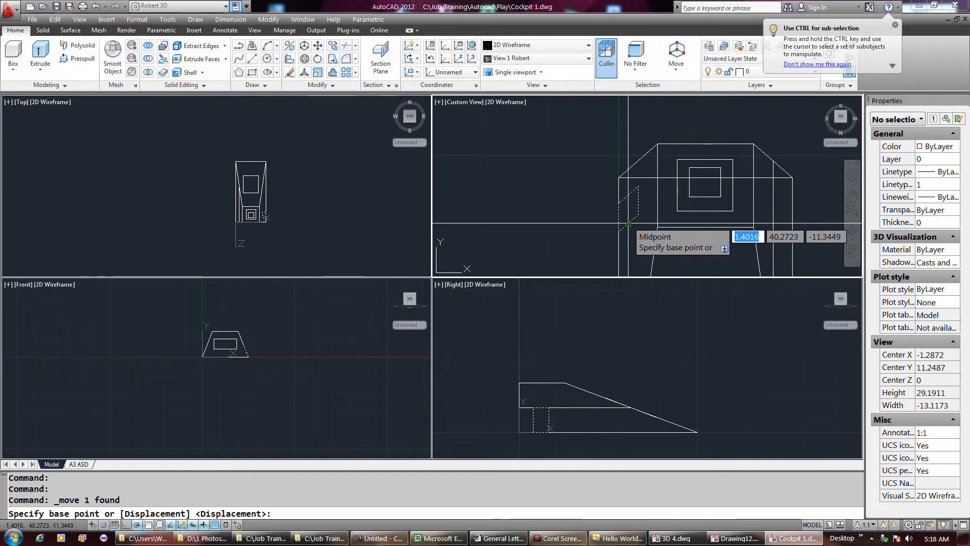
pyautogui.click(629, 223)
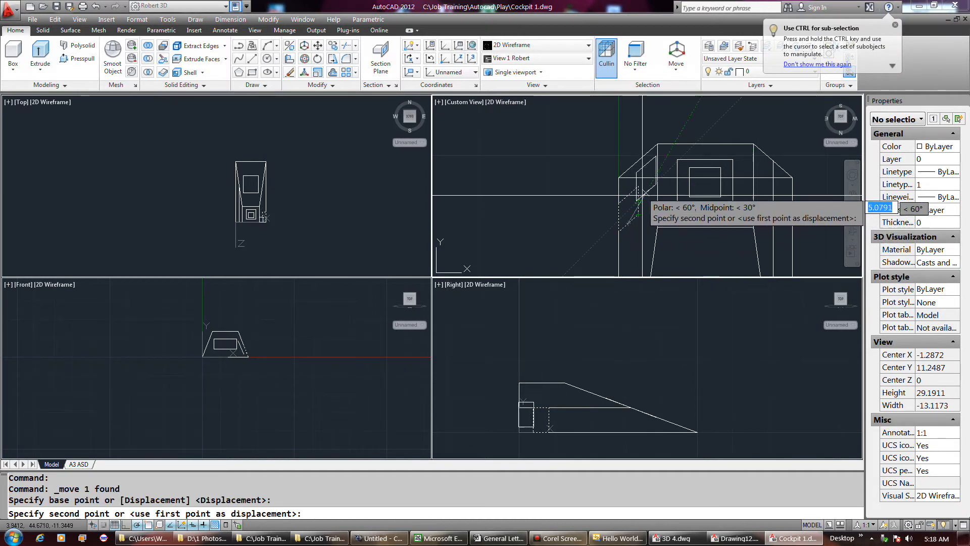
pyautogui.click(638, 160)
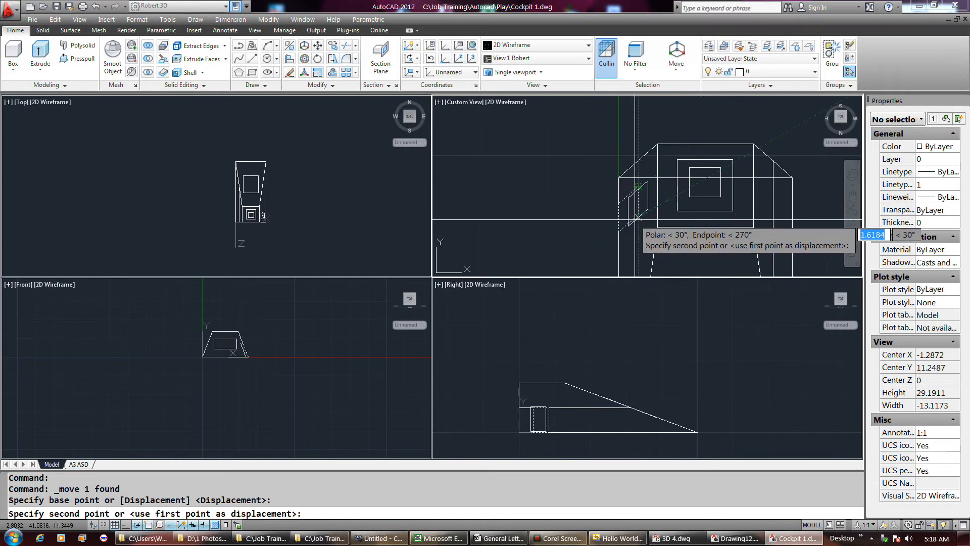
pyautogui.press('Escape')
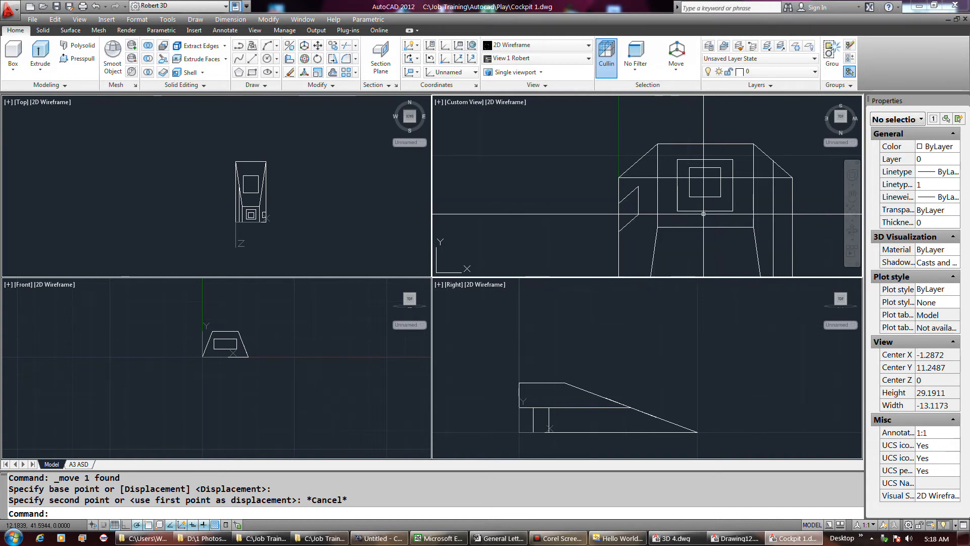
# Move the inner square on the roof so its centre matches the outer square's, using the midpoint between two opposite corners of each.
pyautogui.click(705, 211)
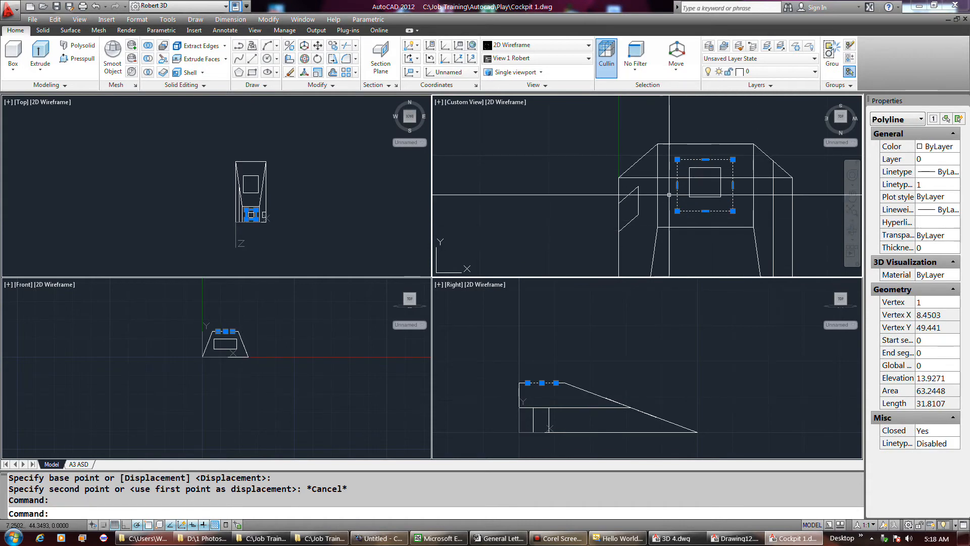
pyautogui.click(710, 196)
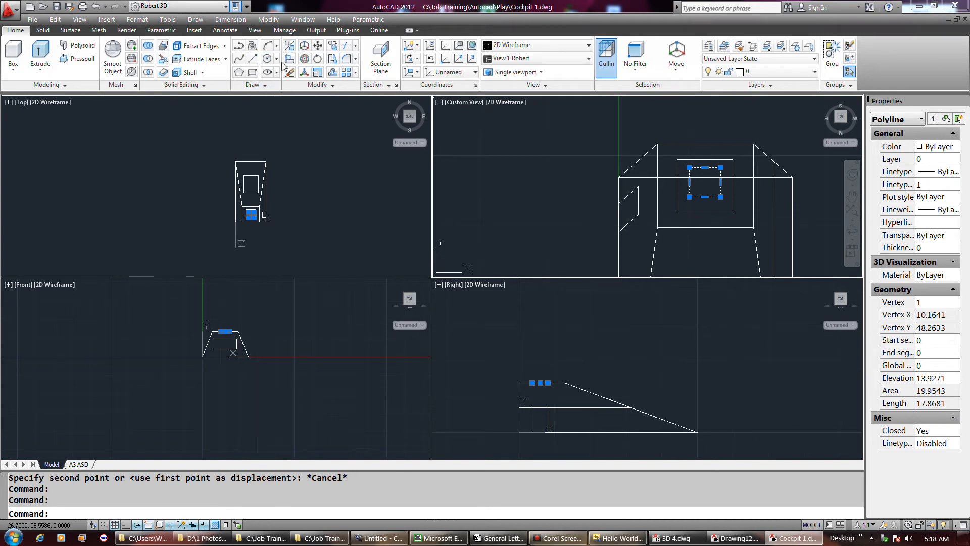
pyautogui.click(308, 48)
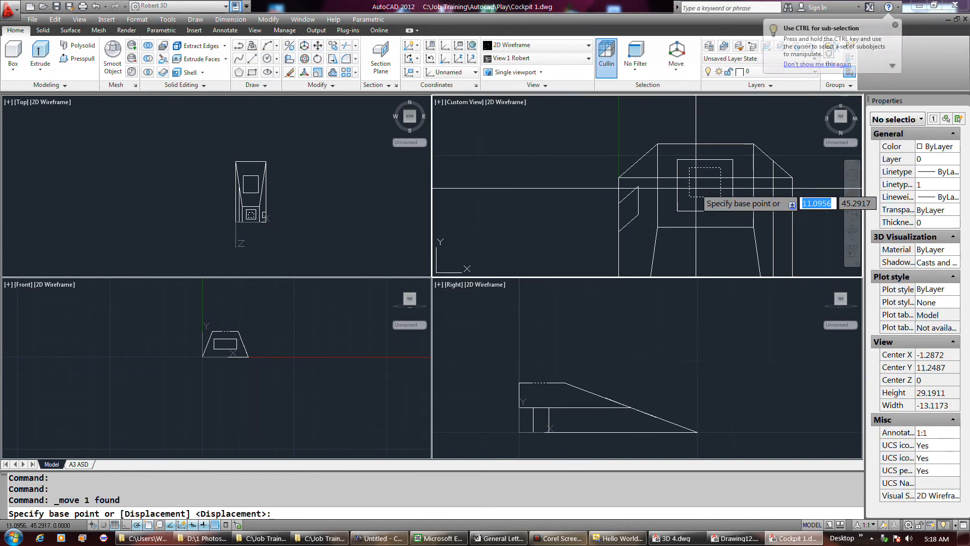
pyautogui.keyDown('shift'); pyautogui.rightClick(695, 189); pyautogui.keyUp('shift')
pyautogui.click(743, 218)
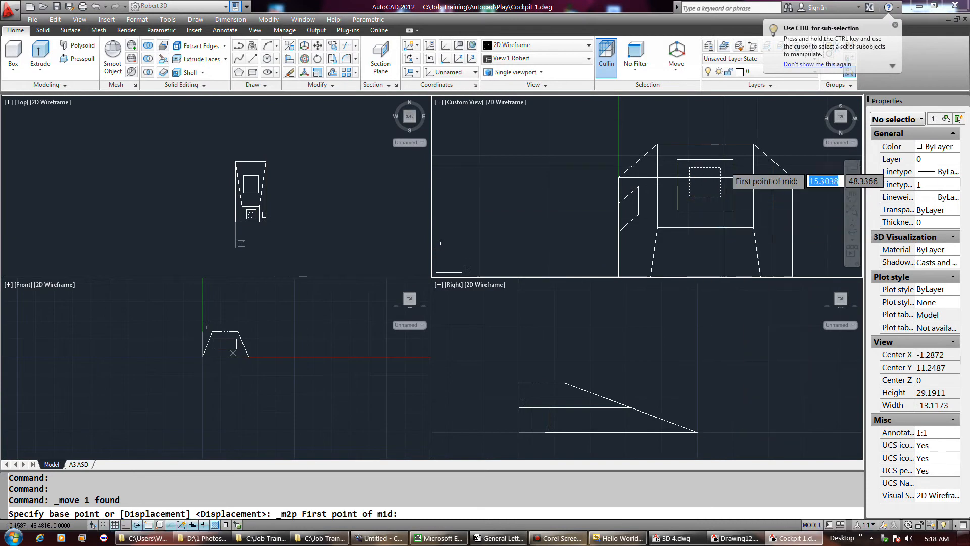
pyautogui.click(721, 167)
pyautogui.click(689, 196)
pyautogui.keyDown('shift'); pyautogui.rightClick(720, 167); pyautogui.keyUp('shift')
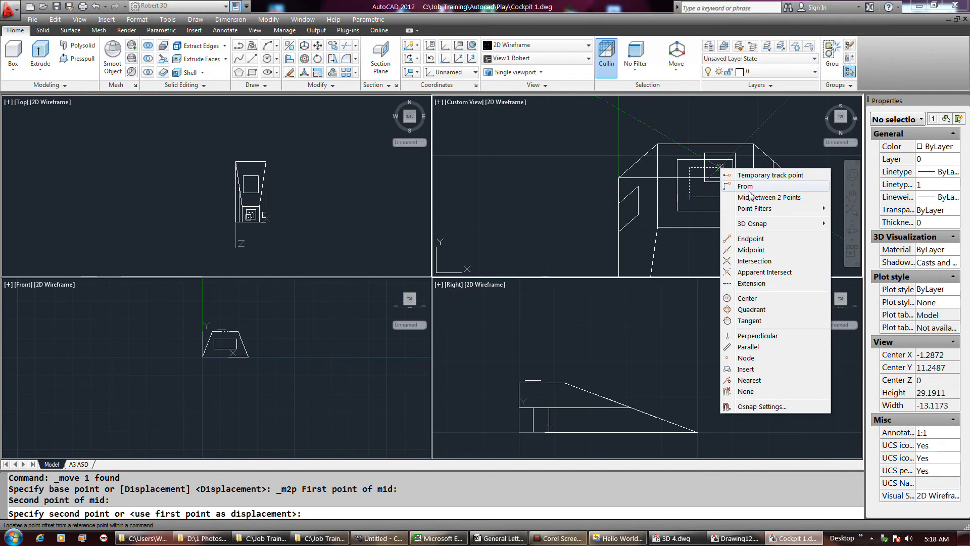
pyautogui.click(750, 198)
pyautogui.click(733, 160)
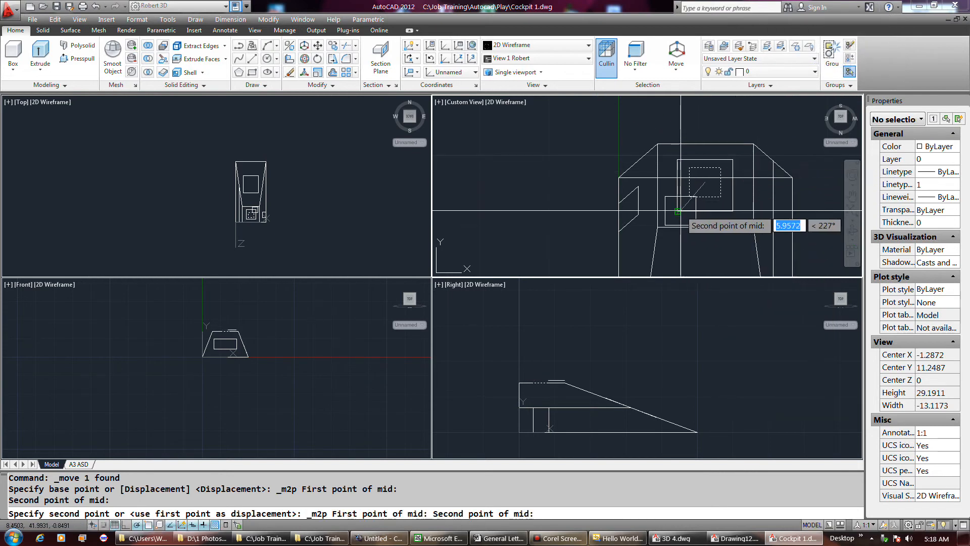
pyautogui.click(680, 211)
# Examine in the Right viewport how the moved square lies relative to the cockpit's roof face.
pyautogui.scroll(9, 535, 383)
pyautogui.scroll(-4, 535, 383)
pyautogui.scroll(-4, 547, 353)
pyautogui.click(547, 357)
pyautogui.scroll(5, 545, 374)
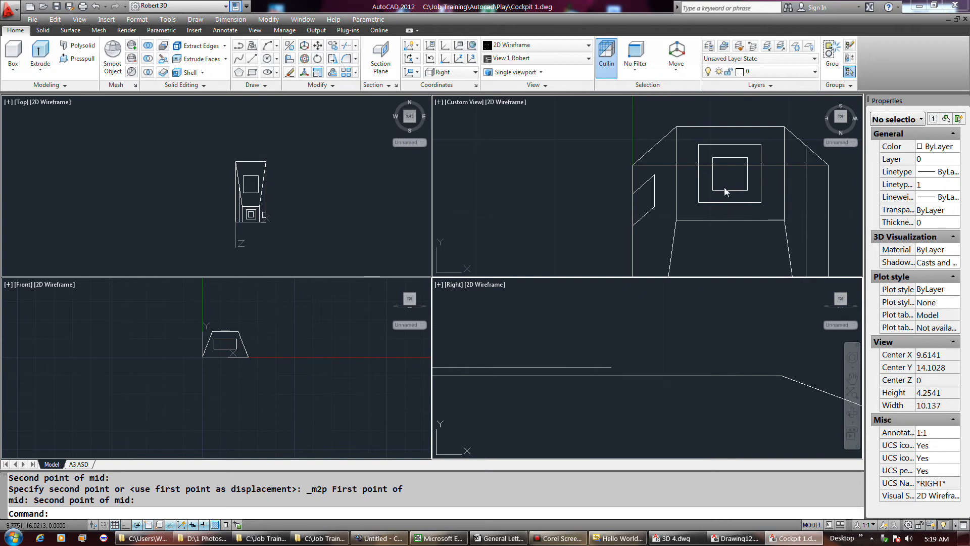
pyautogui.scroll(-2, 724, 187)
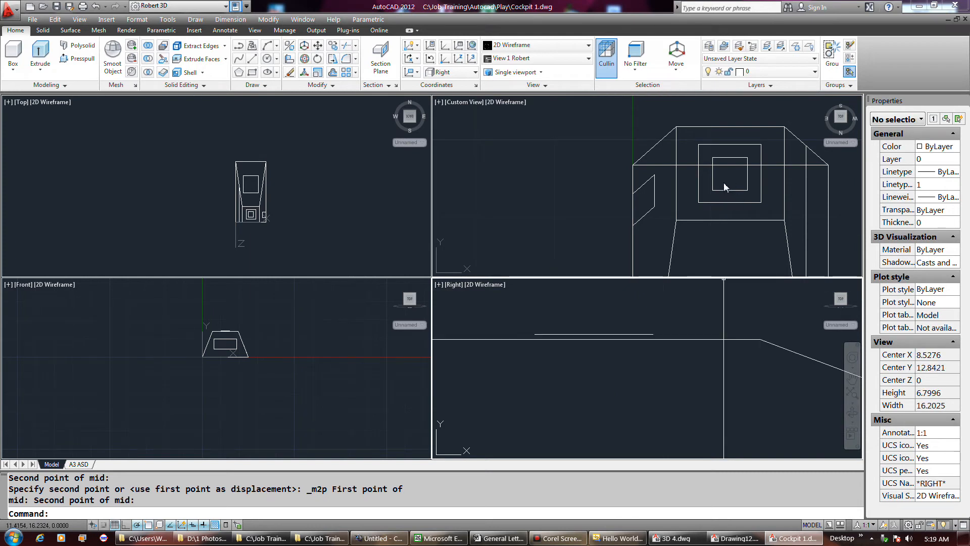
pyautogui.click(680, 119)
pyautogui.scroll(-4, 667, 128)
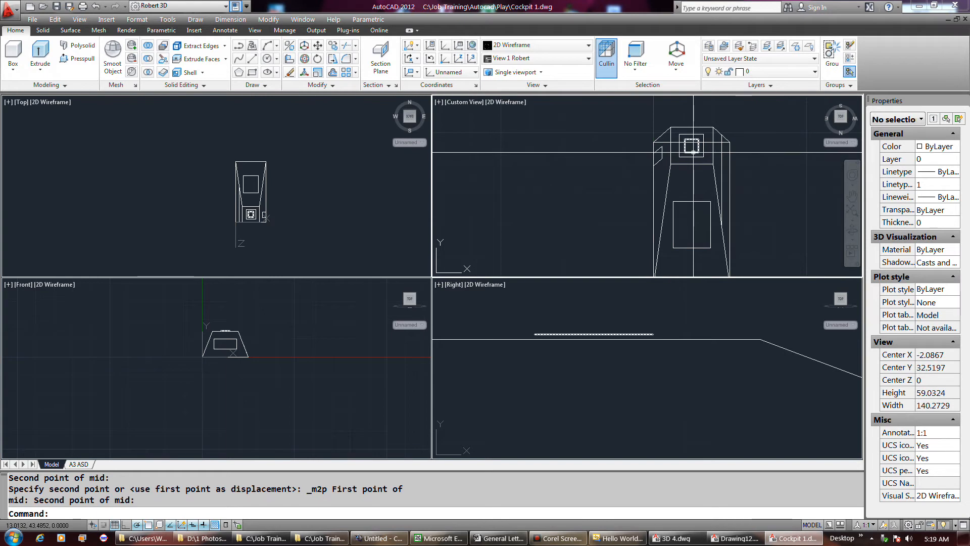
pyautogui.click(560, 540)
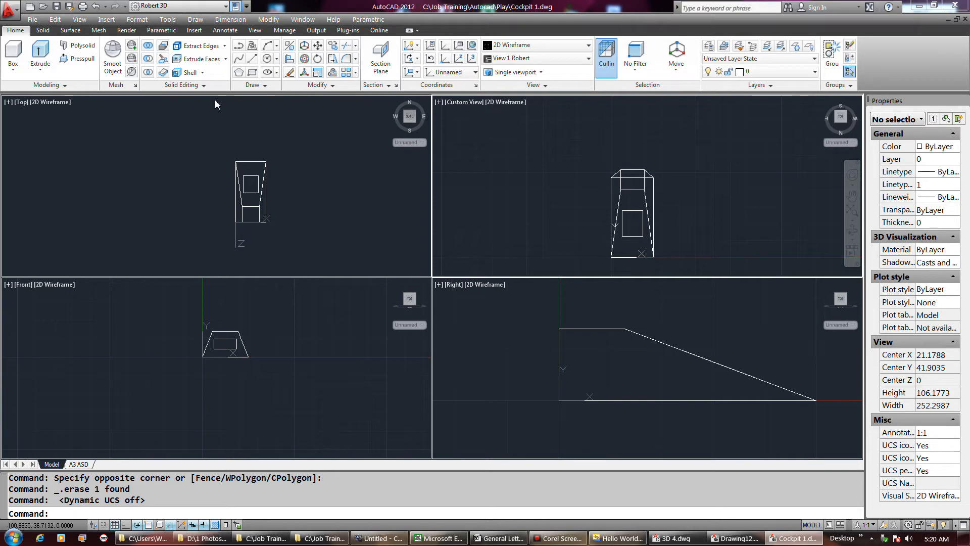
# Try to draw a rectangle from the sloping front face's side edge with Dynamic UCS on, and delete the result.
pyautogui.click(252, 74)
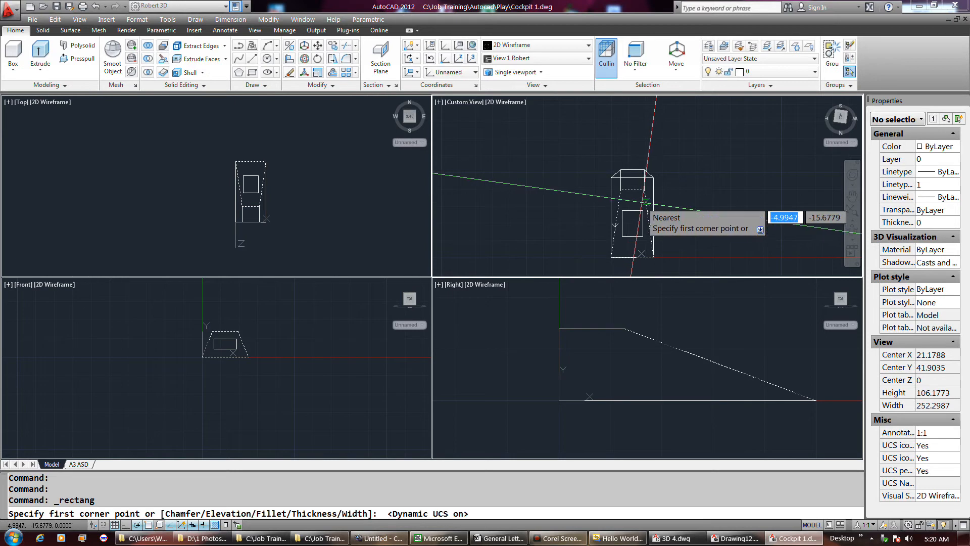
pyautogui.scroll(5, 646, 201)
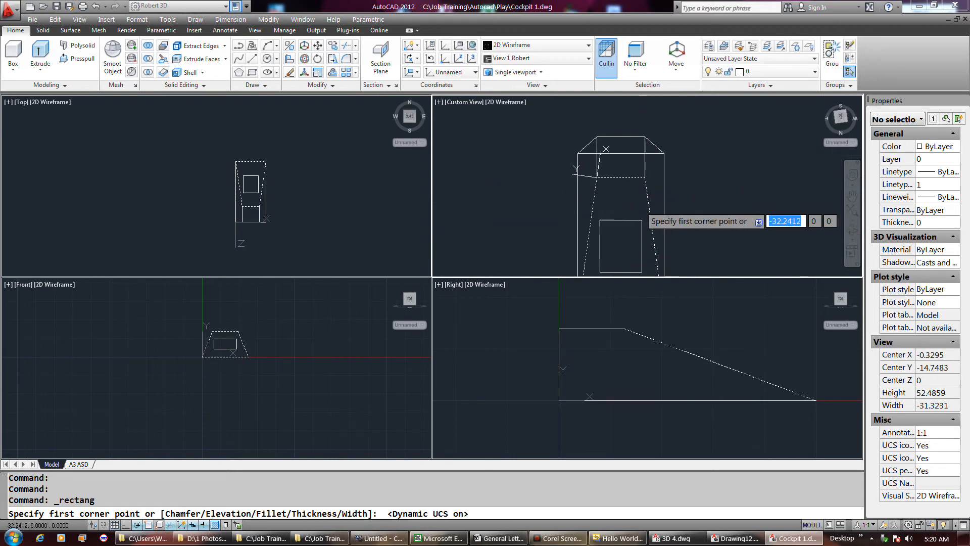
pyautogui.click(650, 207)
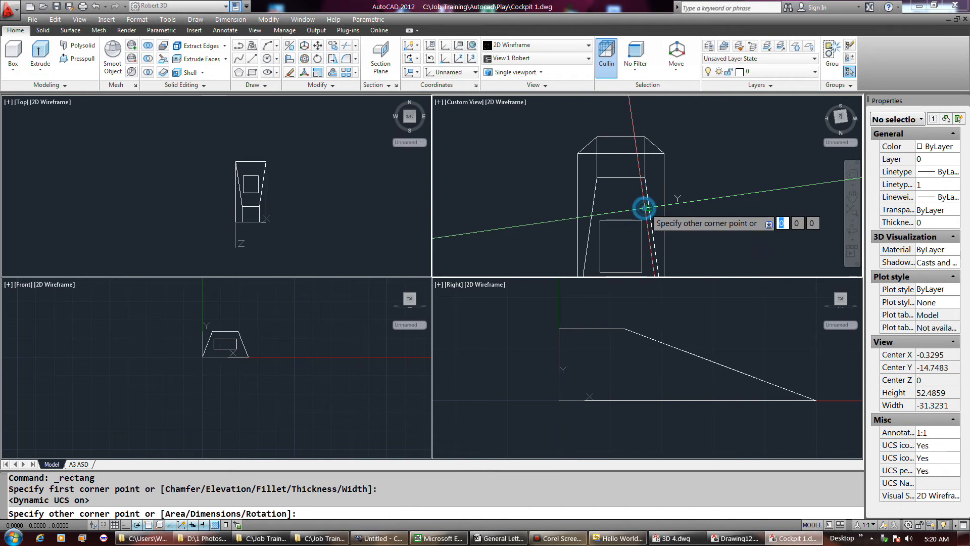
pyautogui.click(651, 238)
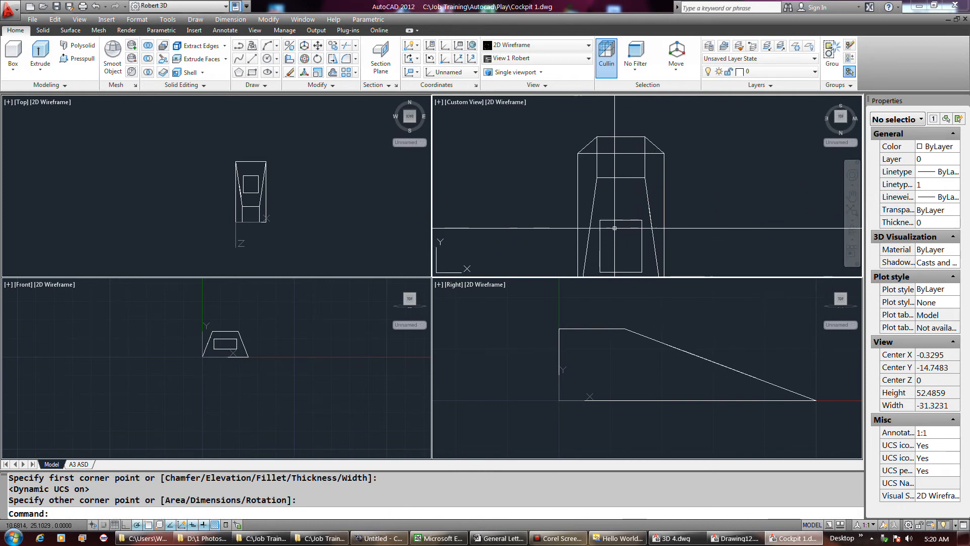
pyautogui.click(649, 214)
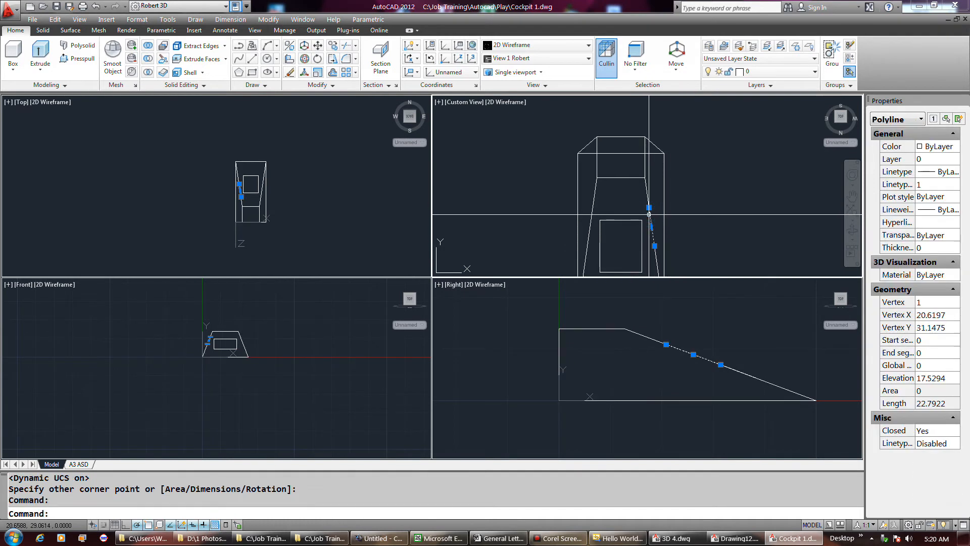
pyautogui.press('Delete')
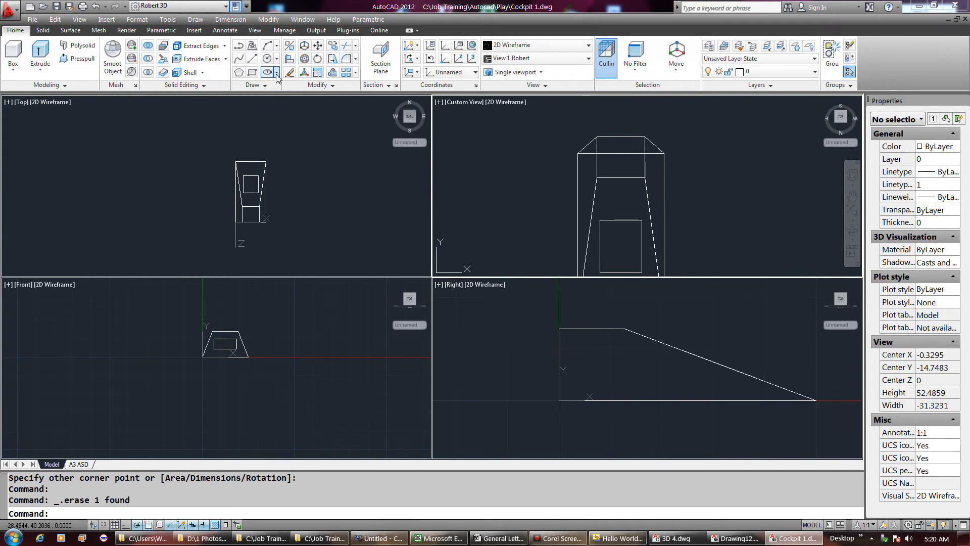
# Try to draw a rectangle in the right side face's plane, starting on the sloping front's right edge with Dynamic UCS on, and delete it.
pyautogui.click(252, 72)
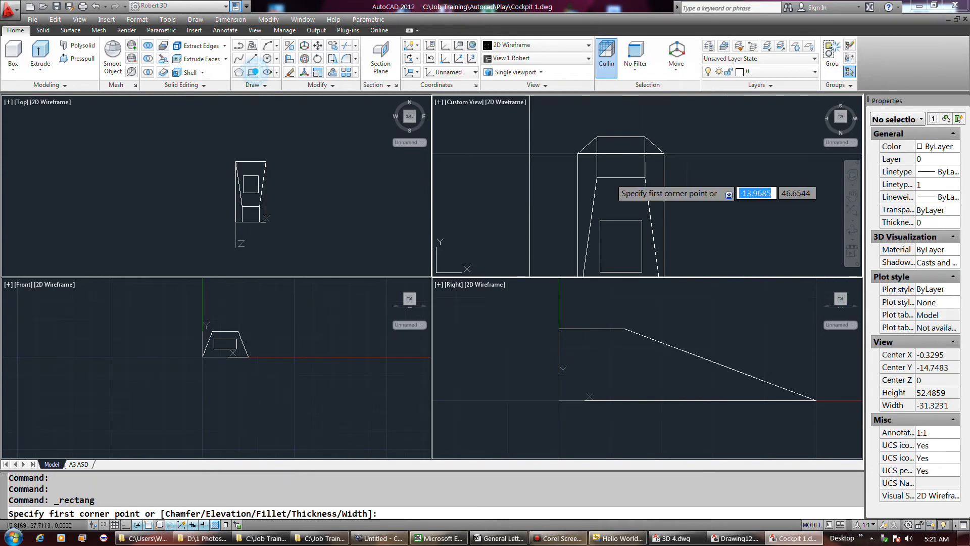
pyautogui.click(649, 205)
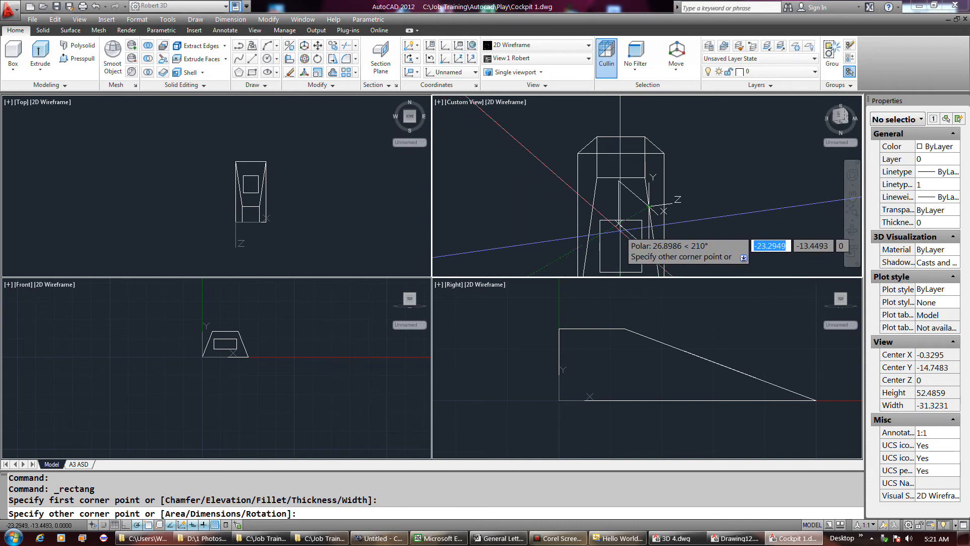
pyautogui.rightClick(620, 235)
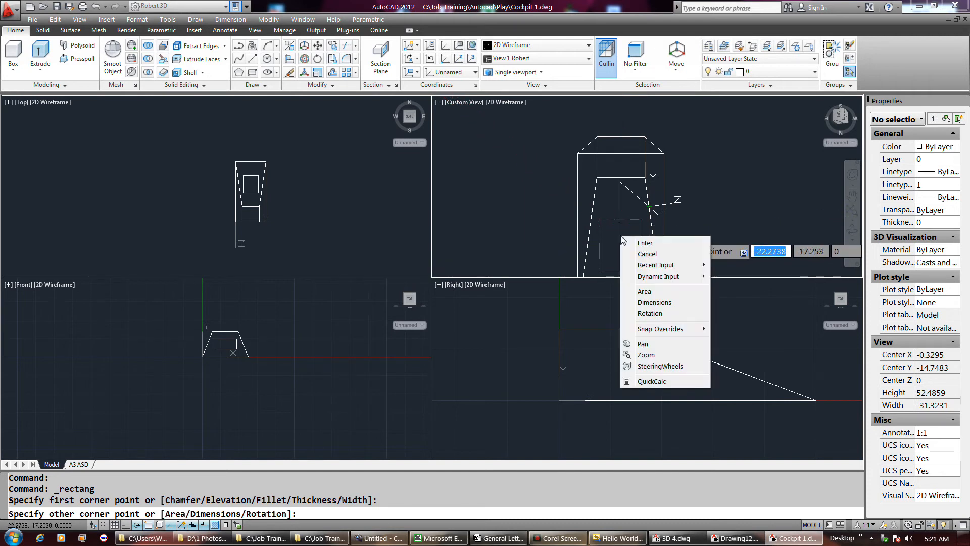
pyautogui.click(644, 343)
pyautogui.moveTo(633, 266); pyautogui.dragTo(628, 260)
pyautogui.moveTo(617, 227); pyautogui.dragTo(603, 198)
pyautogui.rightClick(609, 207)
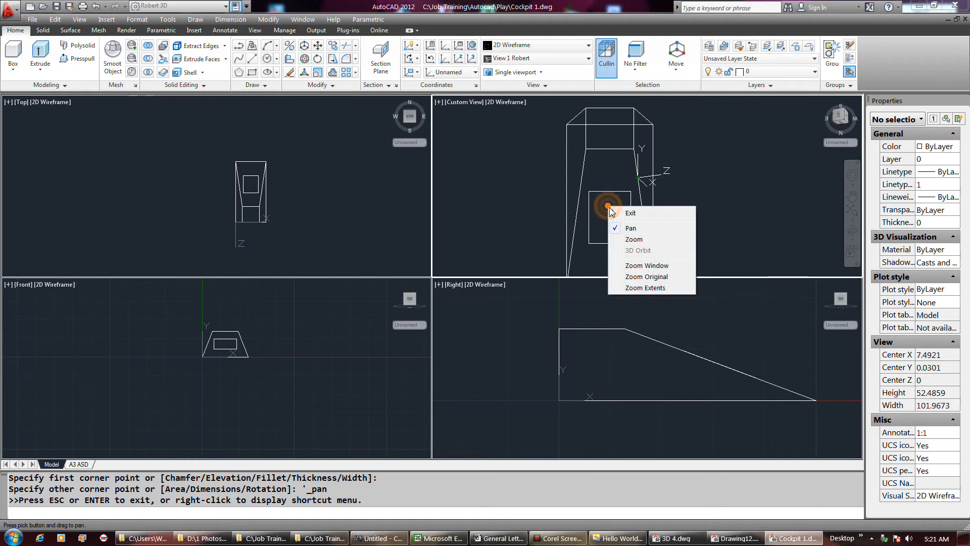
pyautogui.click(614, 214)
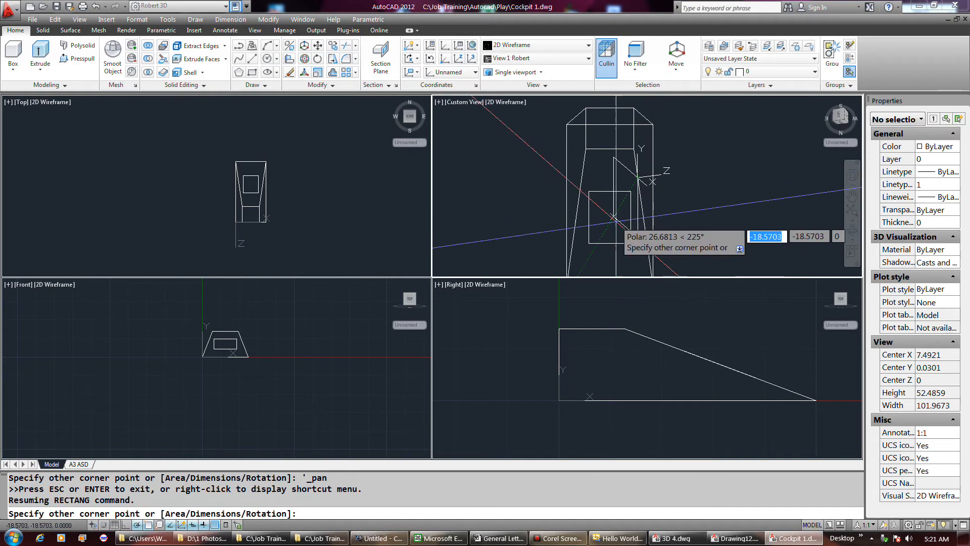
pyautogui.click(610, 248)
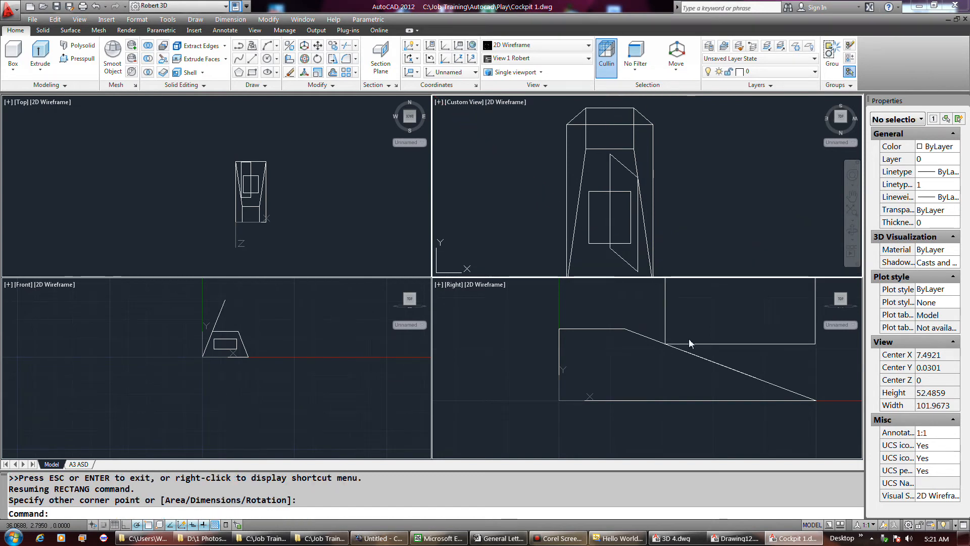
pyautogui.click(751, 352)
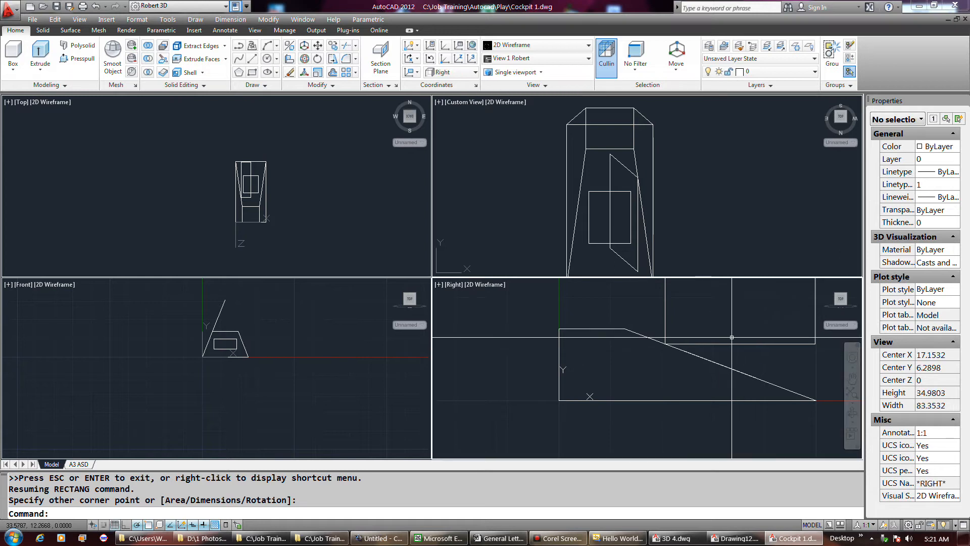
pyautogui.click(733, 344)
pyautogui.press('Delete')
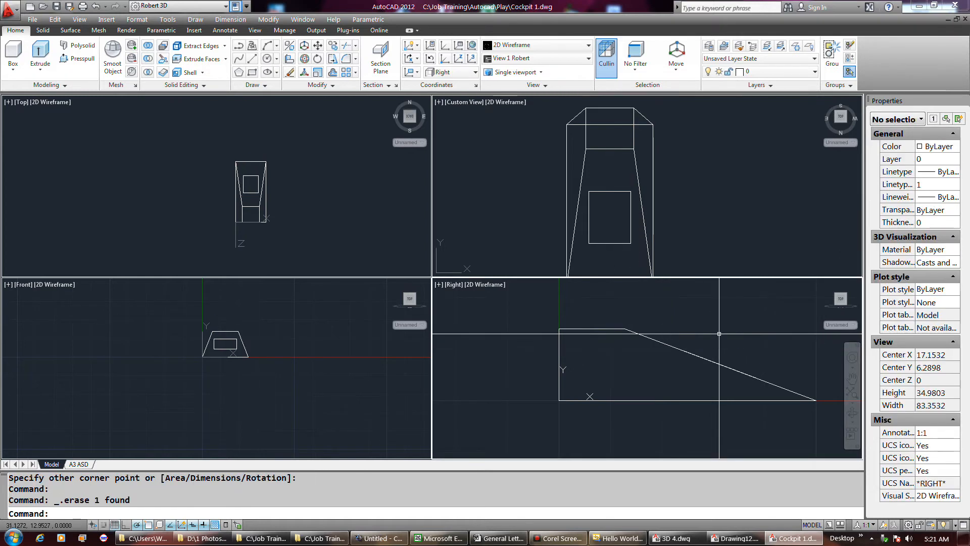
# Try to draw a rectangle in the left side face's plane from the sloping front's left edge, and check its placement in the Right viewport.
pyautogui.click(253, 72)
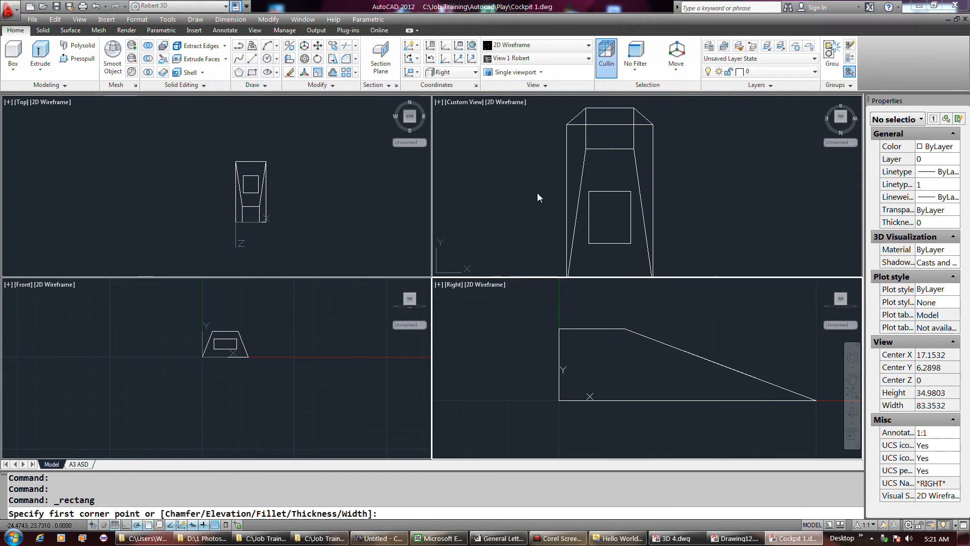
pyautogui.click(602, 177)
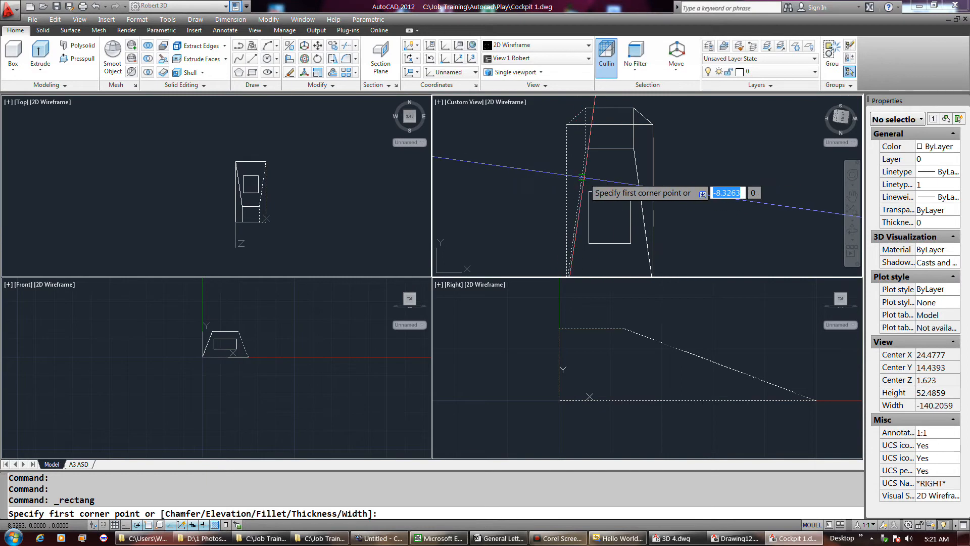
pyautogui.click(582, 177)
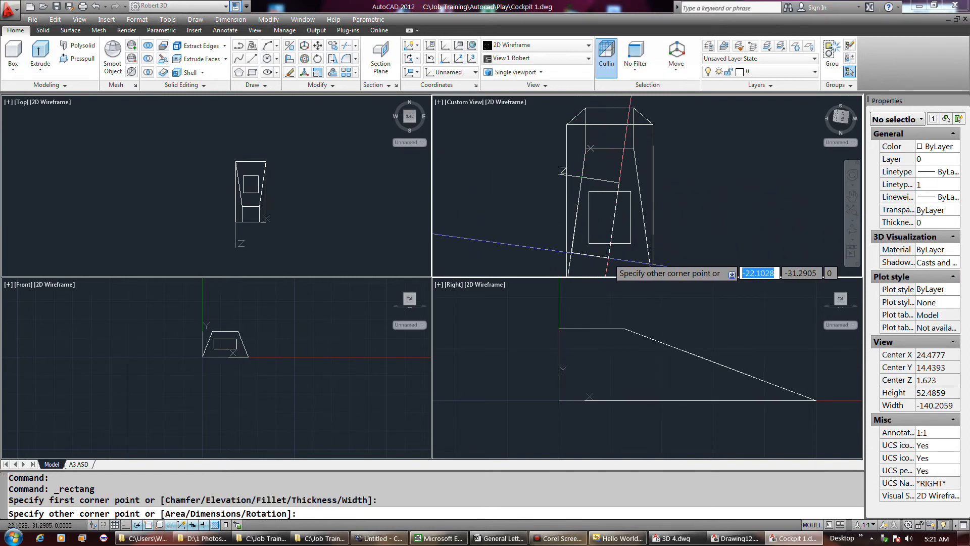
pyautogui.click(610, 258)
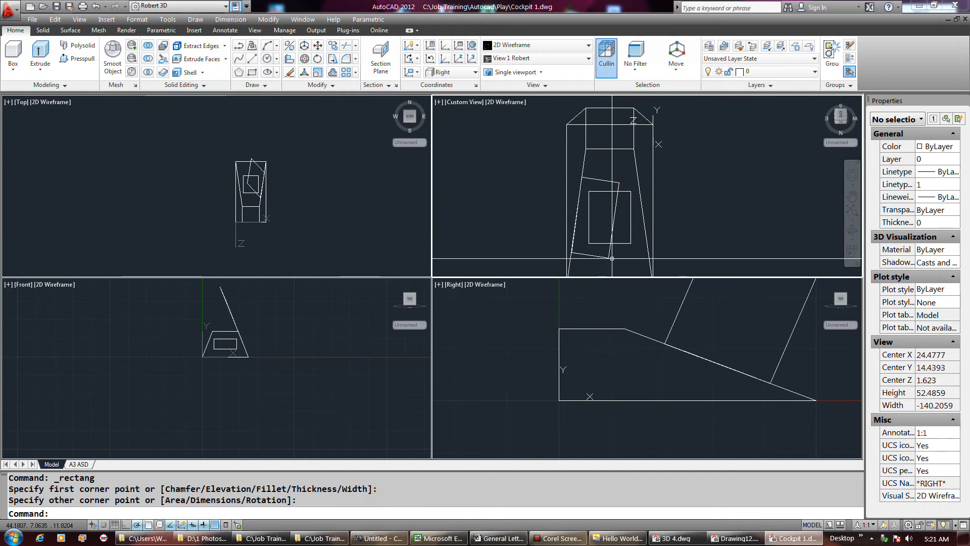
pyautogui.click(683, 336)
pyautogui.scroll(-4, 683, 336)
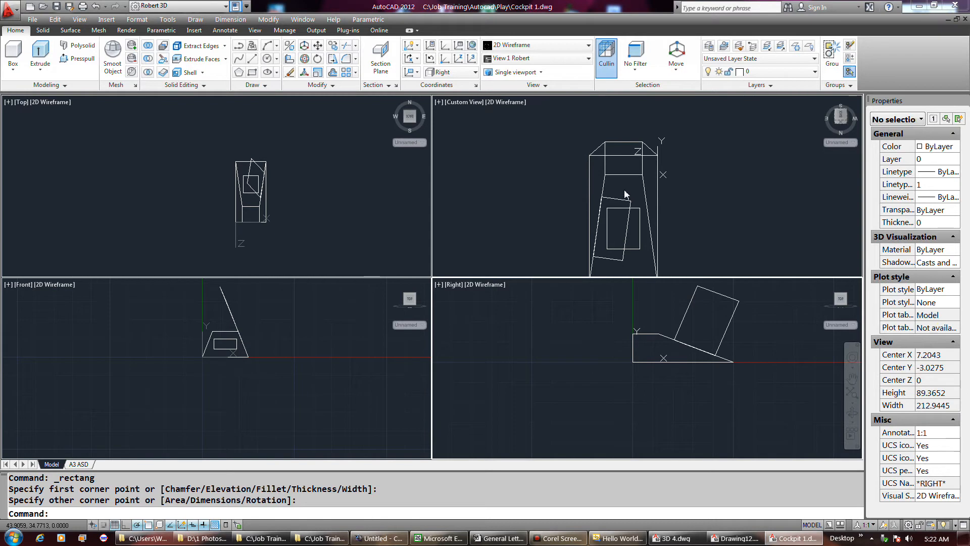
# Turn off the grid in the Custom View viewport and set that viewport to the plan view of the current UCS.
pyautogui.click(556, 537)
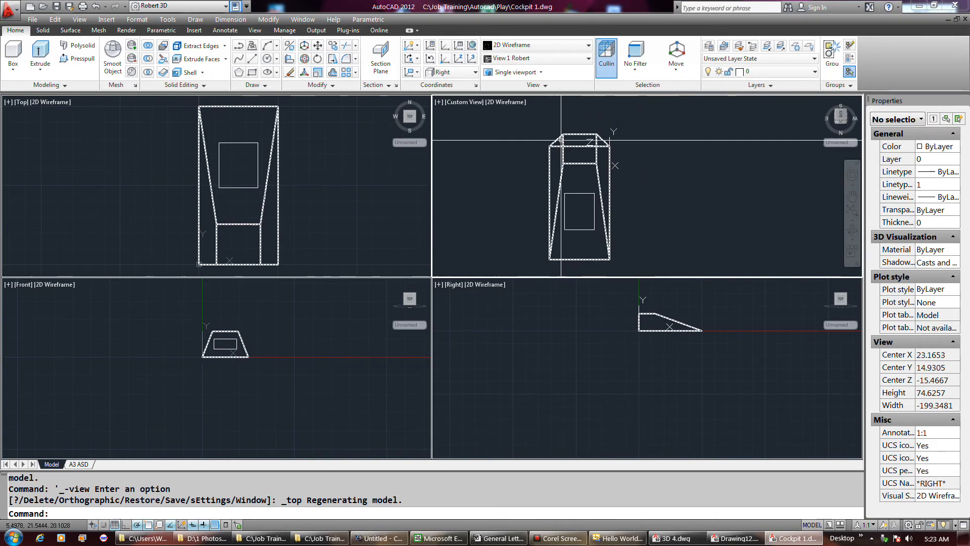
pyautogui.click(114, 524)
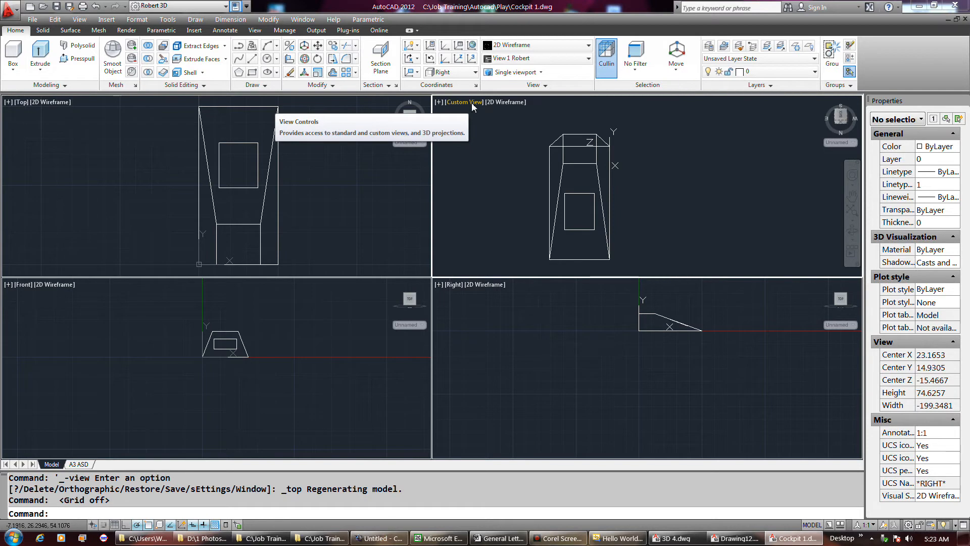
pyautogui.click(79, 19)
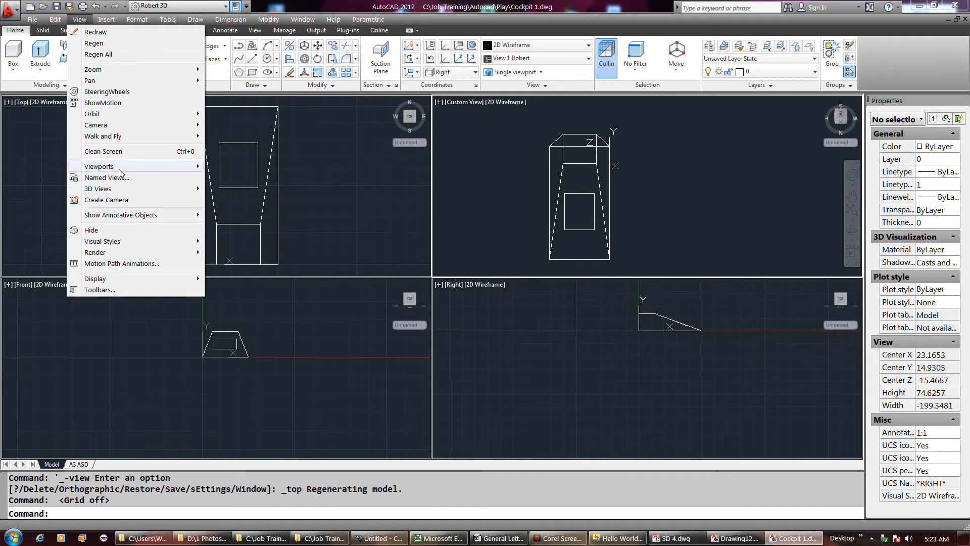
pyautogui.moveTo(115, 189)
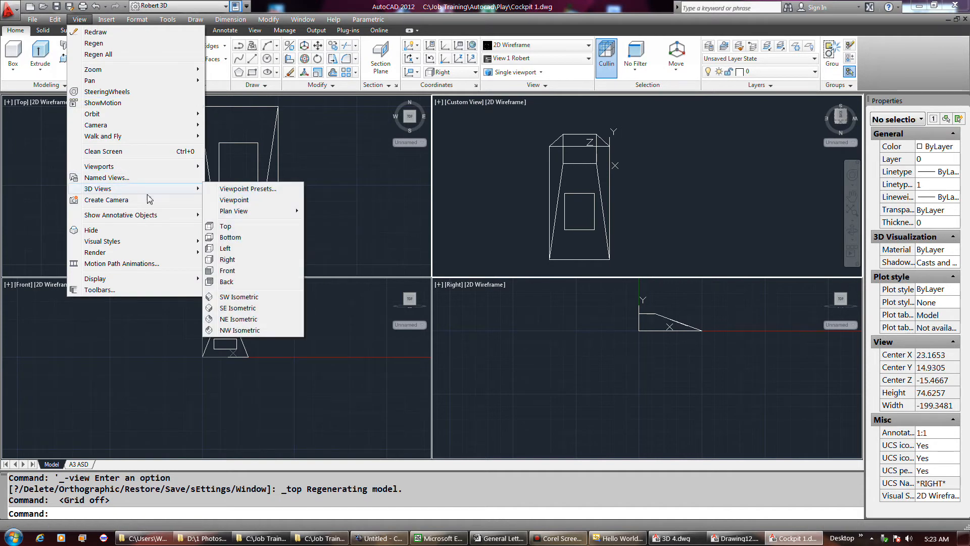
pyautogui.moveTo(227, 211)
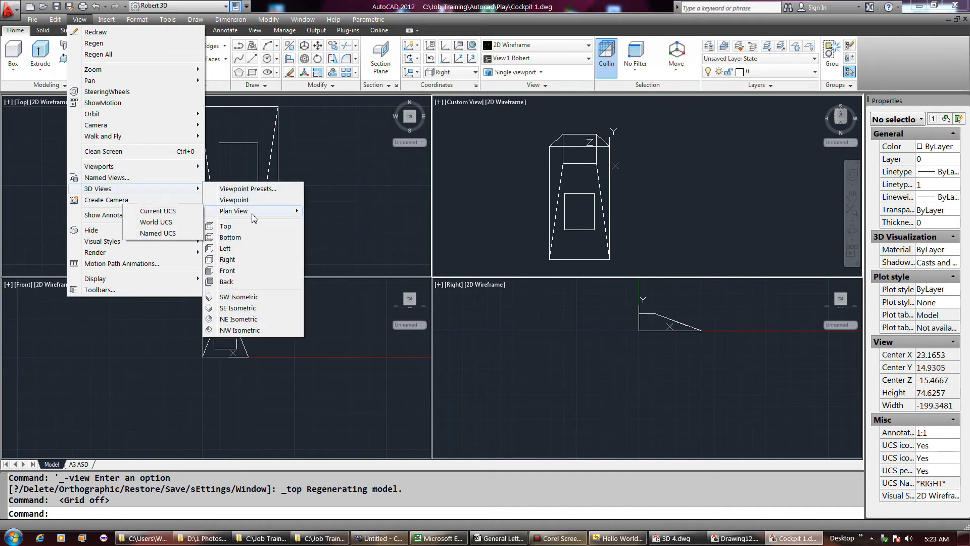
pyautogui.click(185, 219)
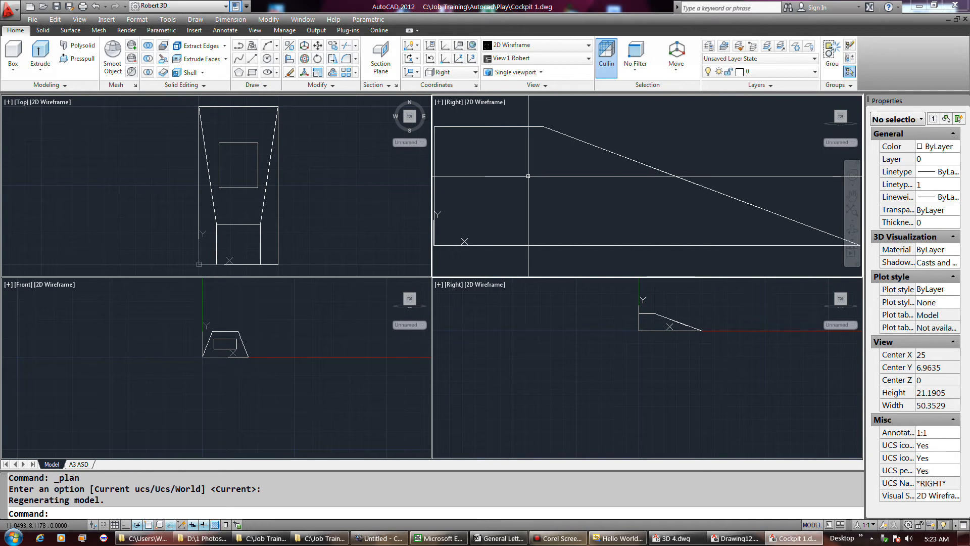
# In the UCS settings of the Cockpit 2 drawing's shaded viewport, keep Update view to Plan when UCS is changed enabled.
pyautogui.click(552, 539)
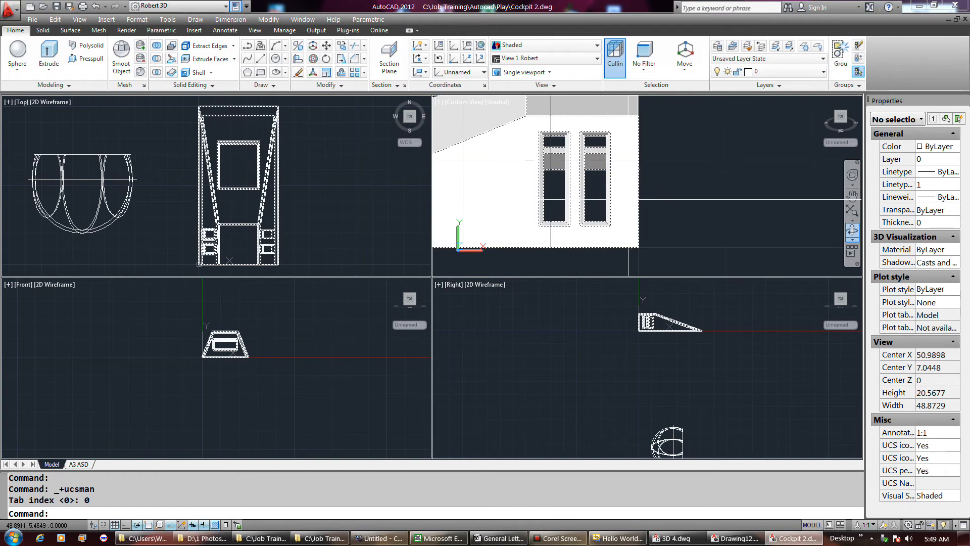
pyautogui.click(468, 46)
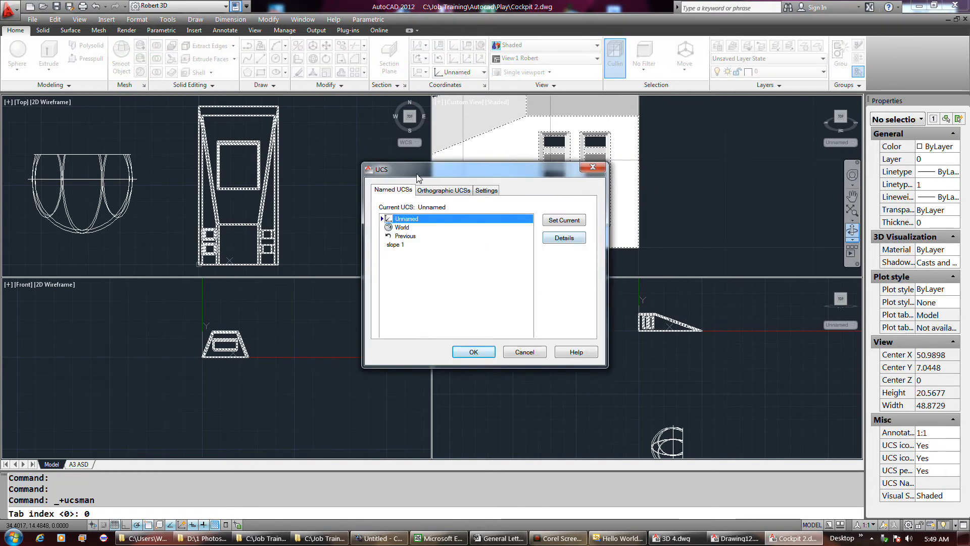
pyautogui.click(486, 190)
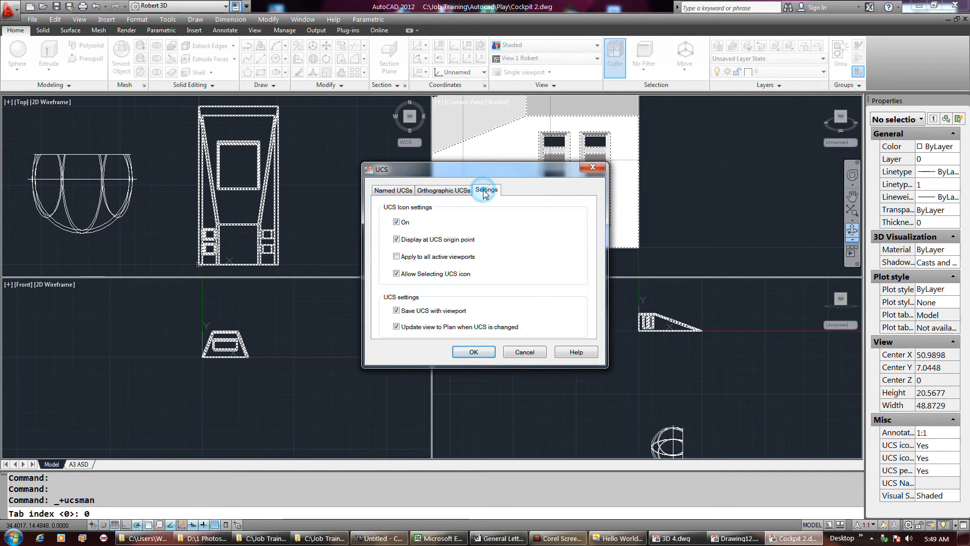
pyautogui.click(421, 327)
pyautogui.click(418, 327)
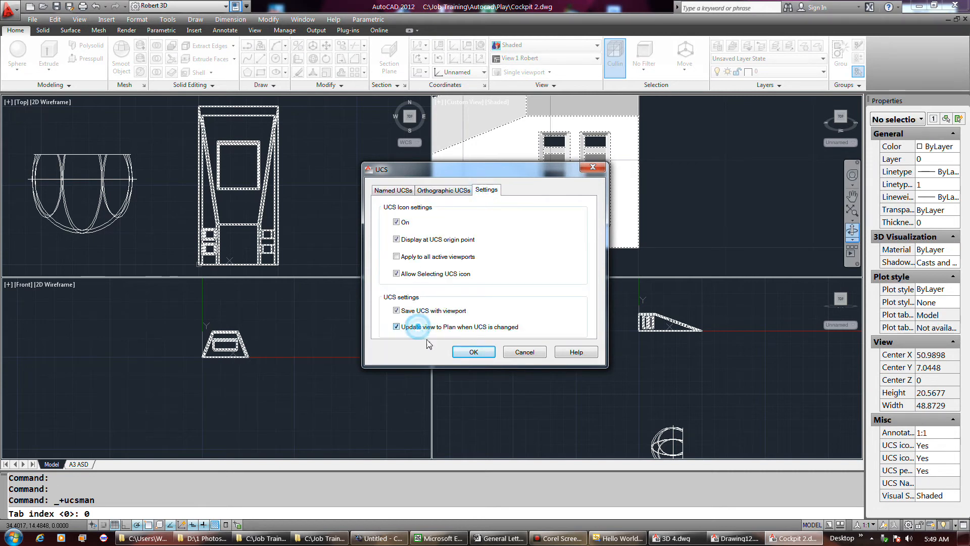
pyautogui.click(474, 352)
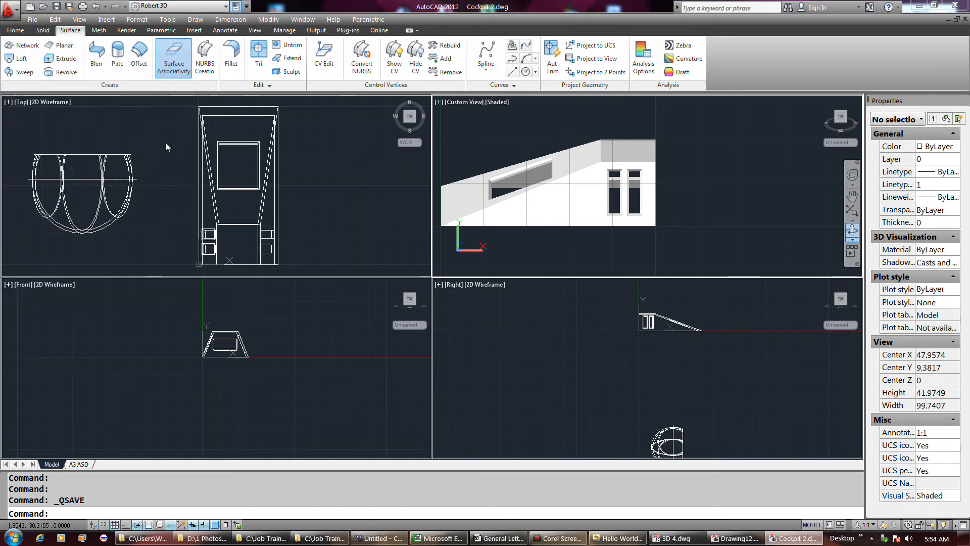
pyautogui.click(64, 45)
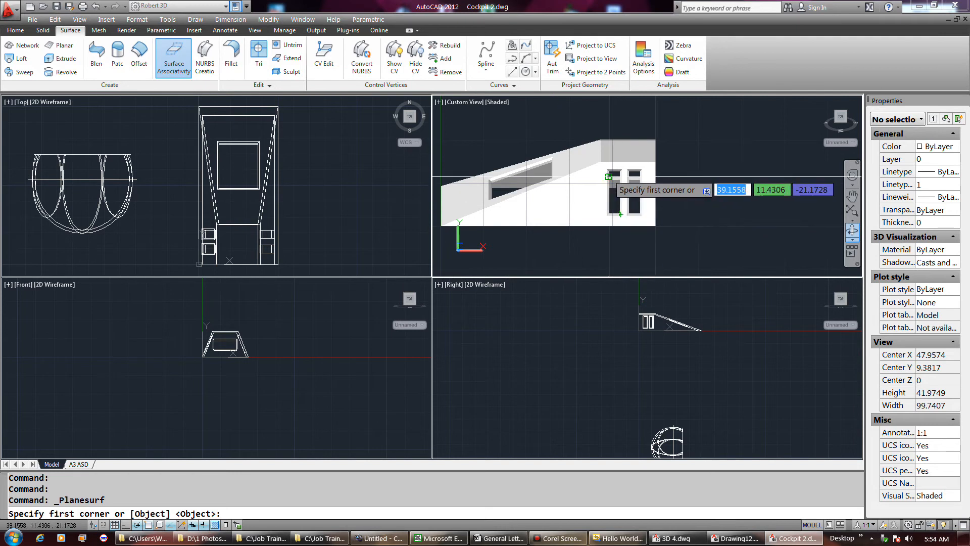
pyautogui.scroll(2, 611, 177)
pyautogui.click(632, 173)
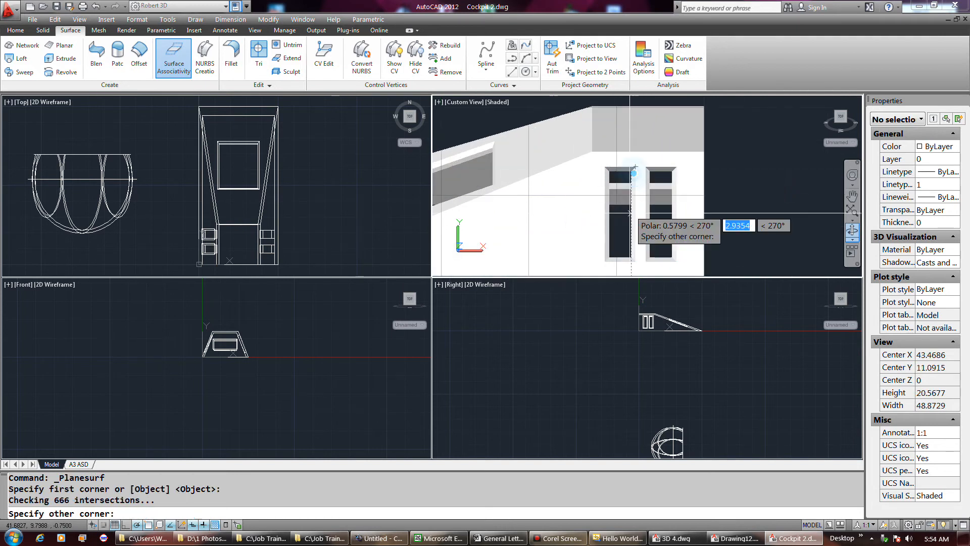
pyautogui.press('Escape')
# Create a planar surface filling the left of the two tall side windows, from its upper right corner to its lower left corner.
pyautogui.press('Return')
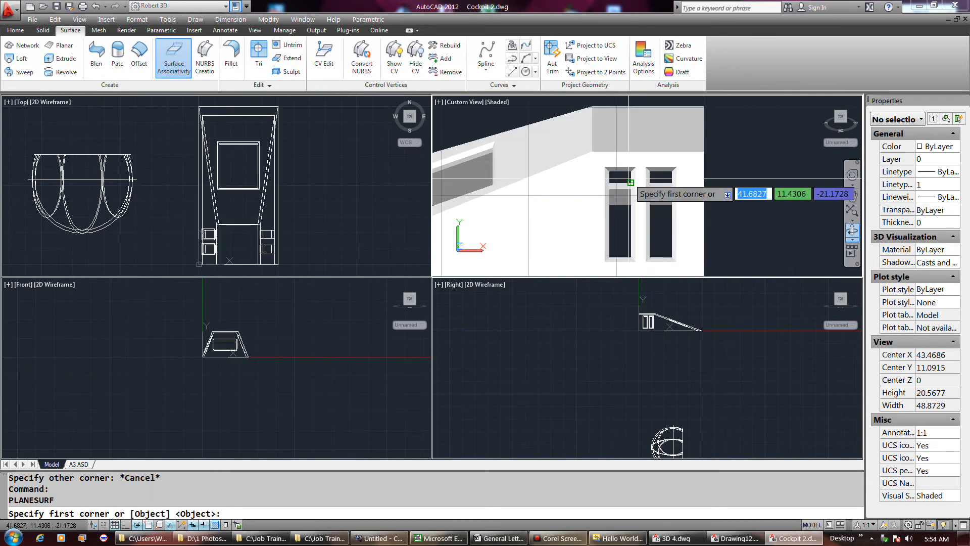
pyautogui.click(631, 171)
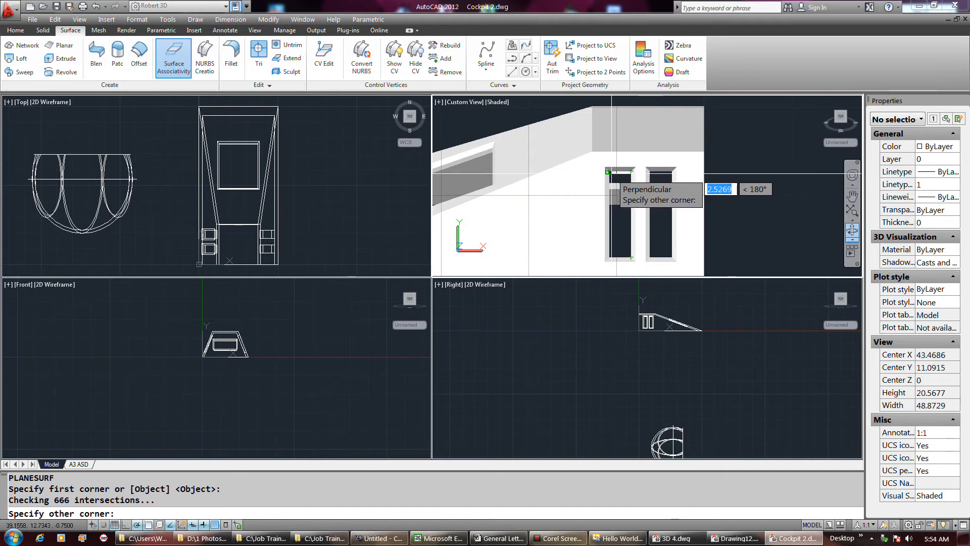
pyautogui.scroll(1, 612, 194)
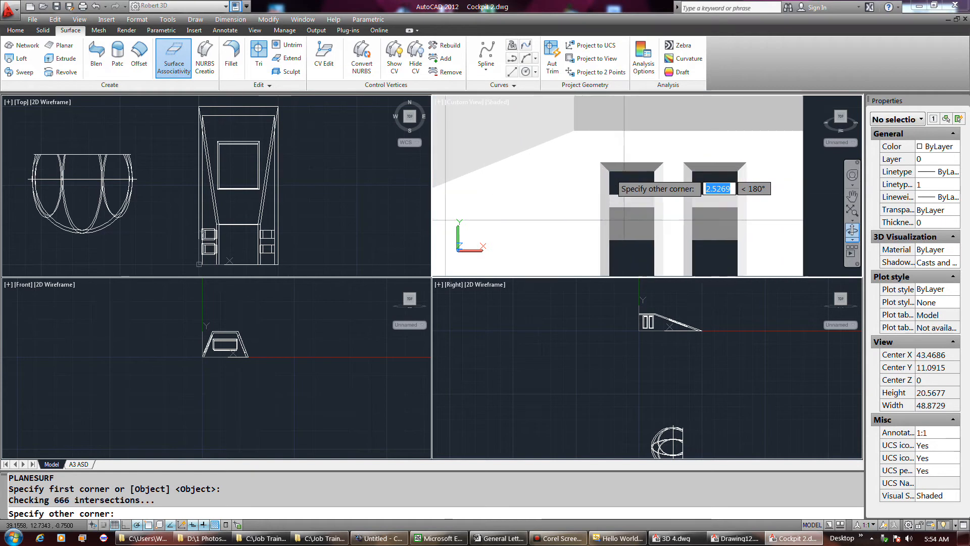
pyautogui.click(620, 205)
pyautogui.scroll(-1, 617, 202)
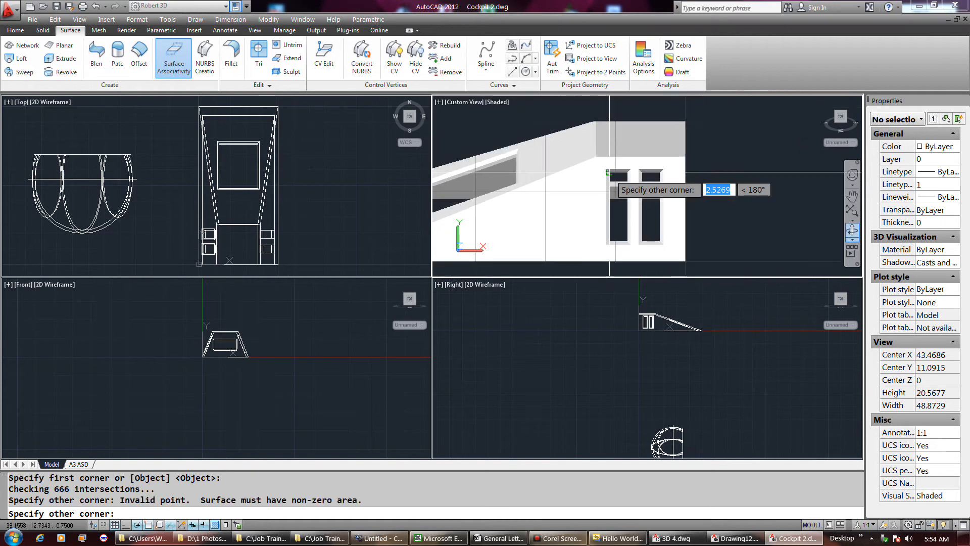
pyautogui.scroll(1, 609, 242)
pyautogui.click(610, 241)
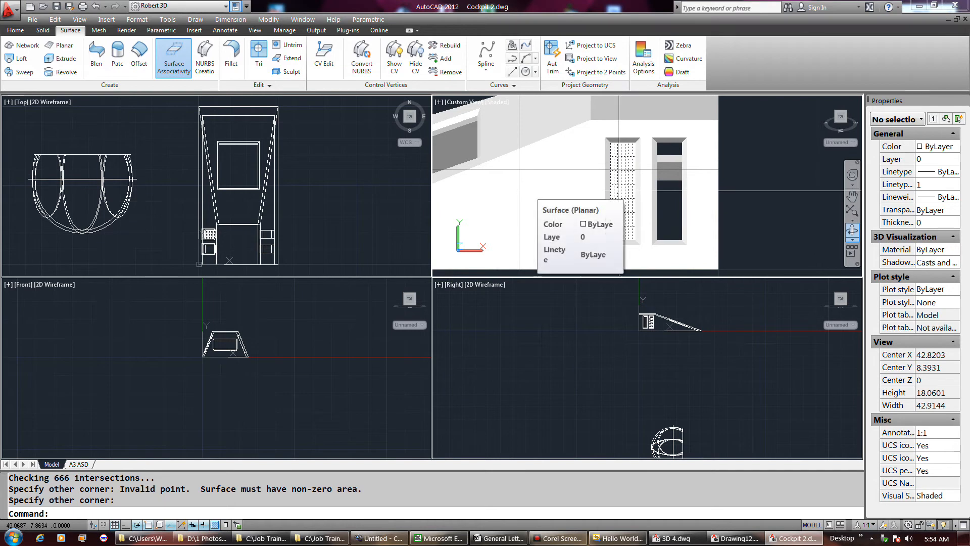
# Set the colour of the new planar surface in the left side window to Cyan.
pyautogui.click(621, 188)
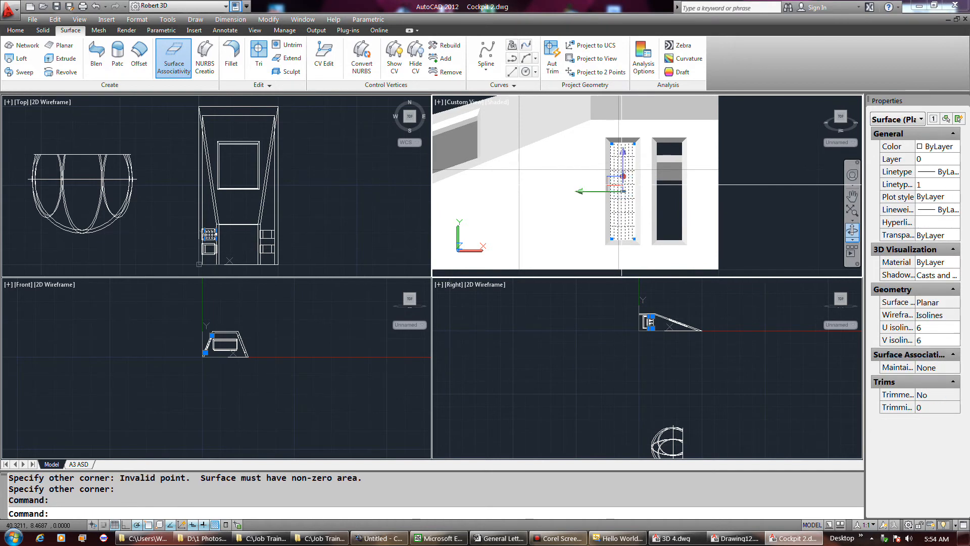
pyautogui.click(935, 146)
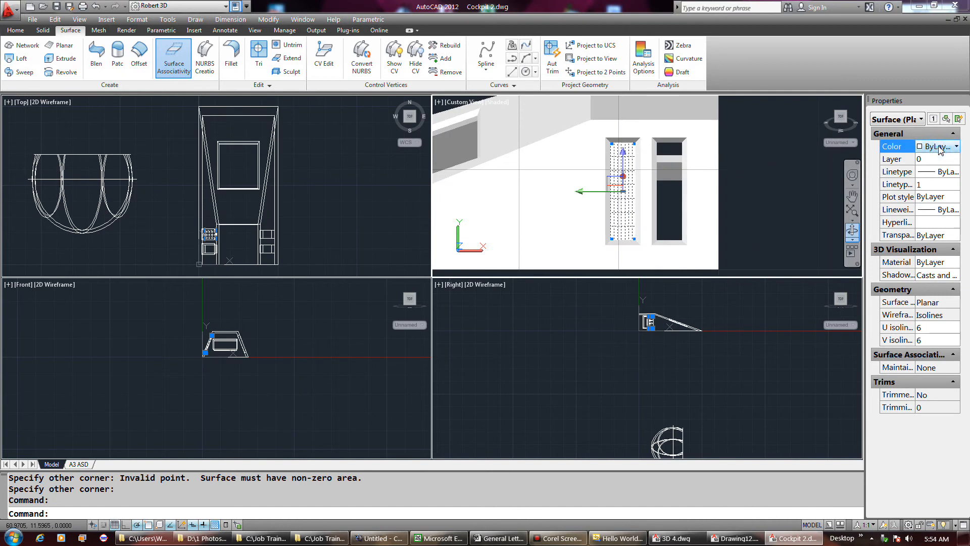
pyautogui.click(940, 147)
pyautogui.click(933, 221)
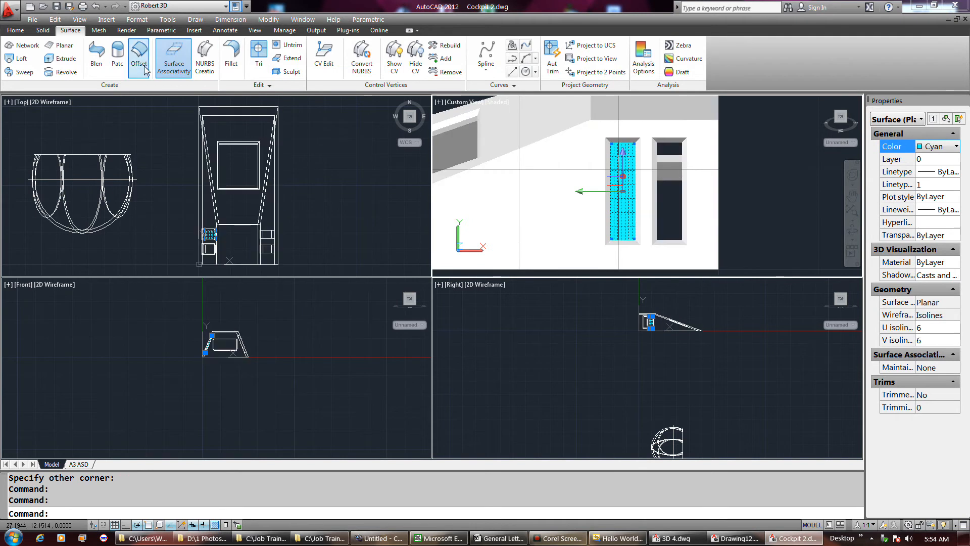
pyautogui.click(16, 30)
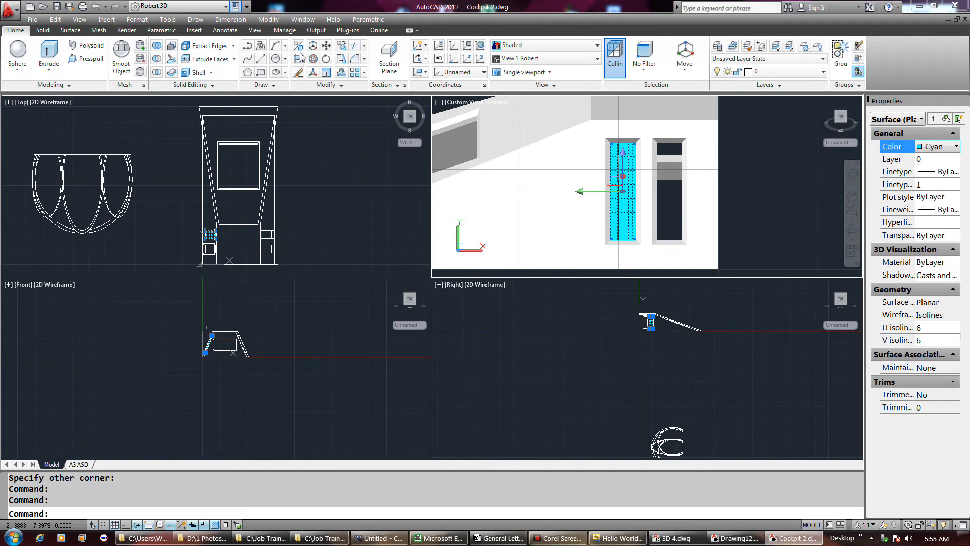
# Copy the cyan planar surface from the left tall side window into the right one, using the windows' lower left outer corners.
pyautogui.click(342, 45)
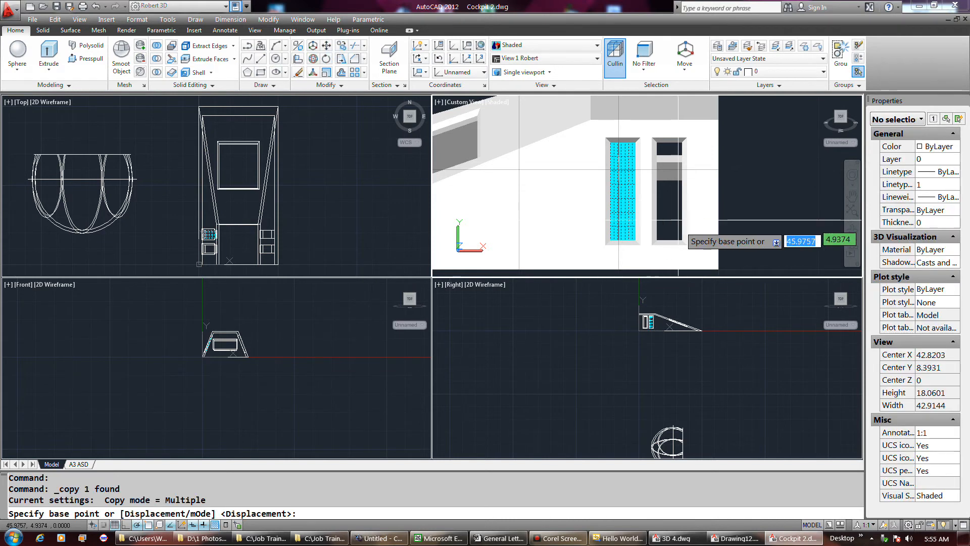
pyautogui.click(604, 245)
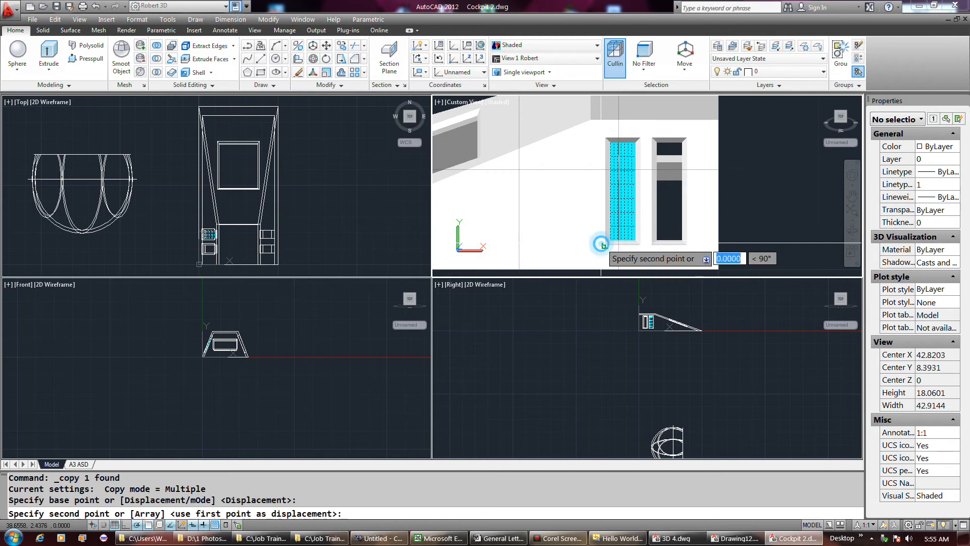
pyautogui.click(651, 246)
pyautogui.press('Return')
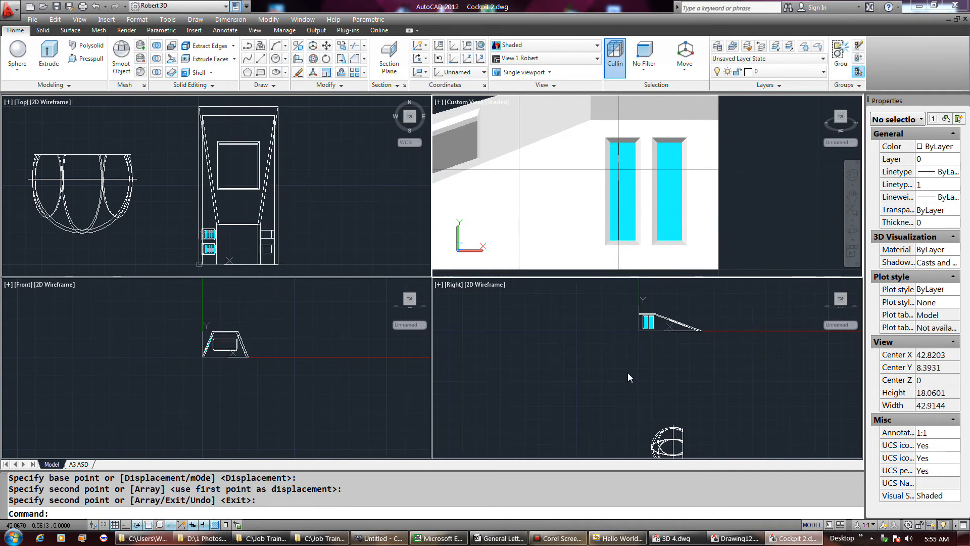
pyautogui.click(195, 341)
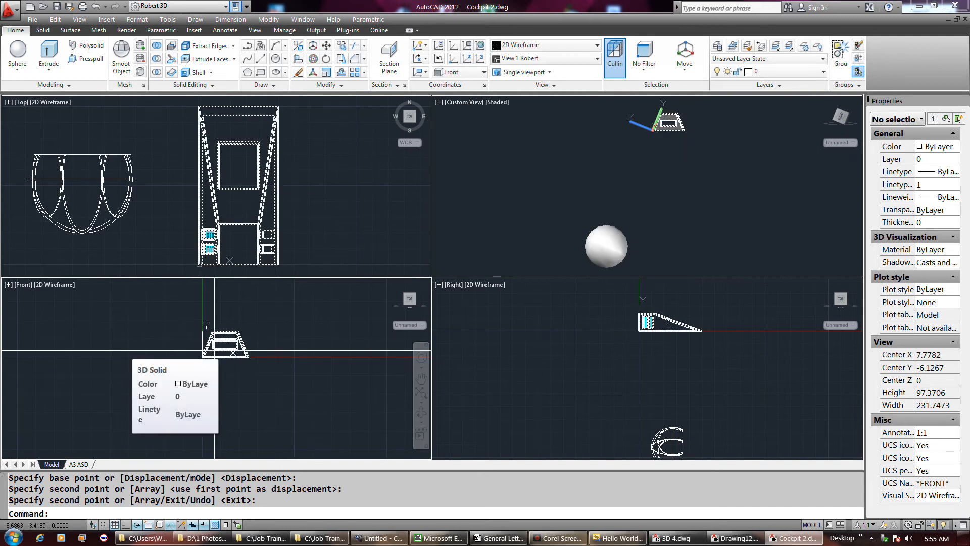
pyautogui.scroll(10, 214, 351)
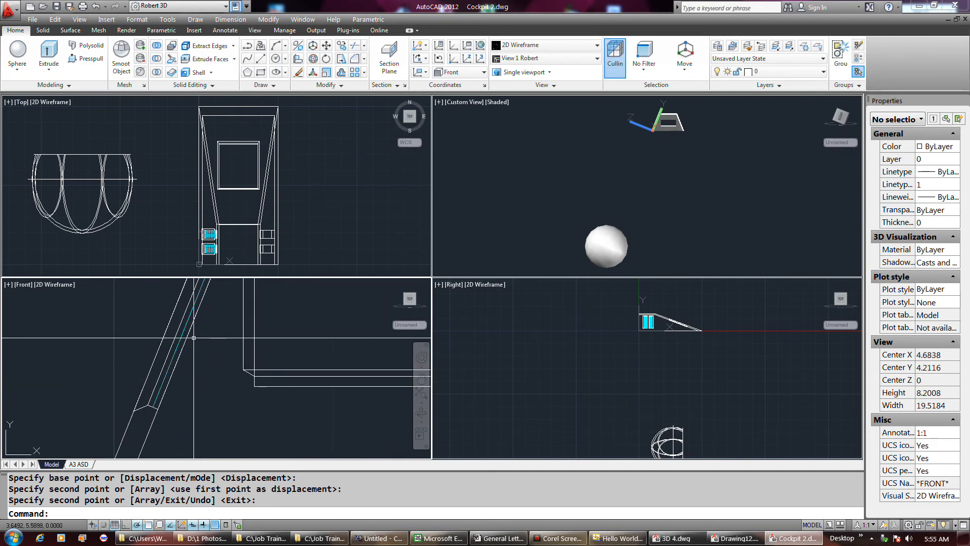
pyautogui.scroll(-8, 194, 338)
pyautogui.click(630, 207)
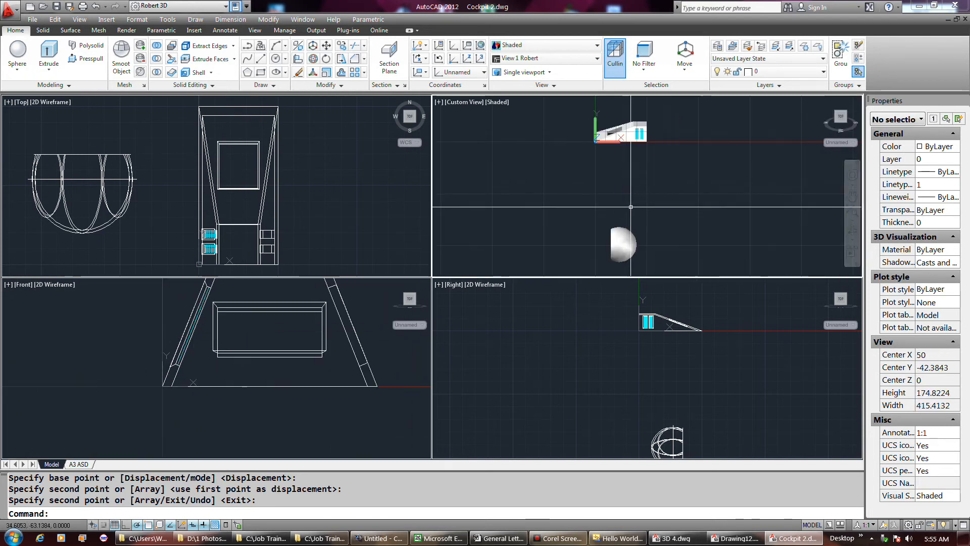
# In the Front viewport, mirror both cyan side-window surfaces about a vertical line through the midpoint of the cockpit's base, keeping the originals.
pyautogui.click(275, 400)
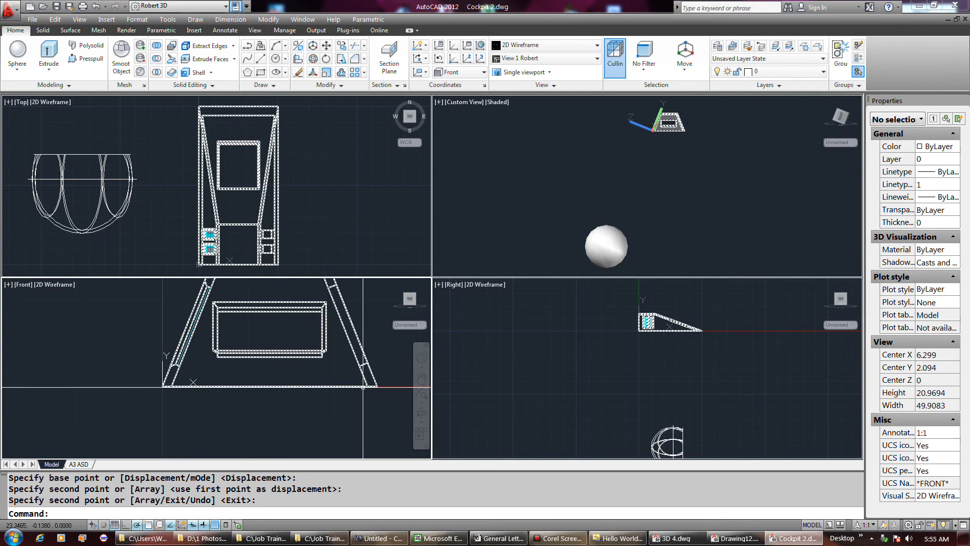
pyautogui.moveTo(362, 388)
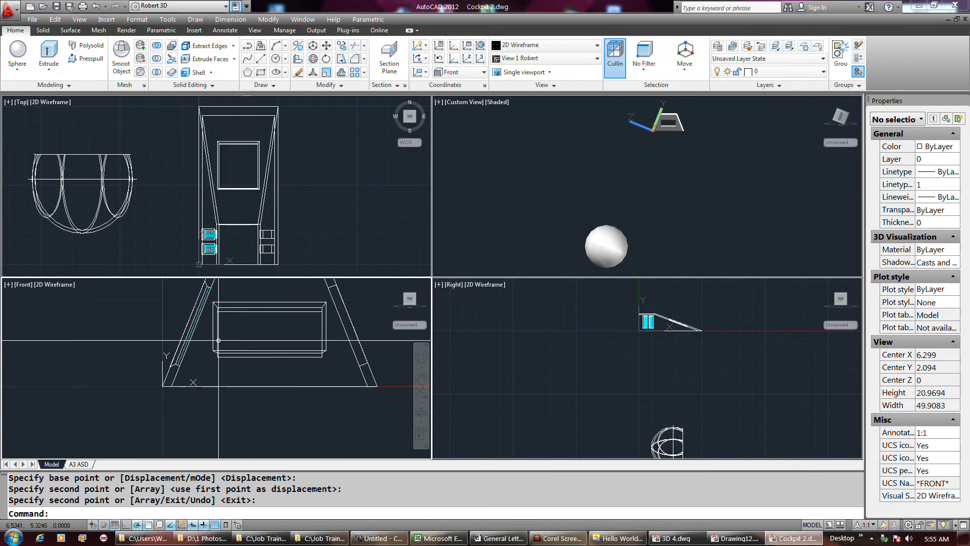
pyautogui.moveTo(190, 337)
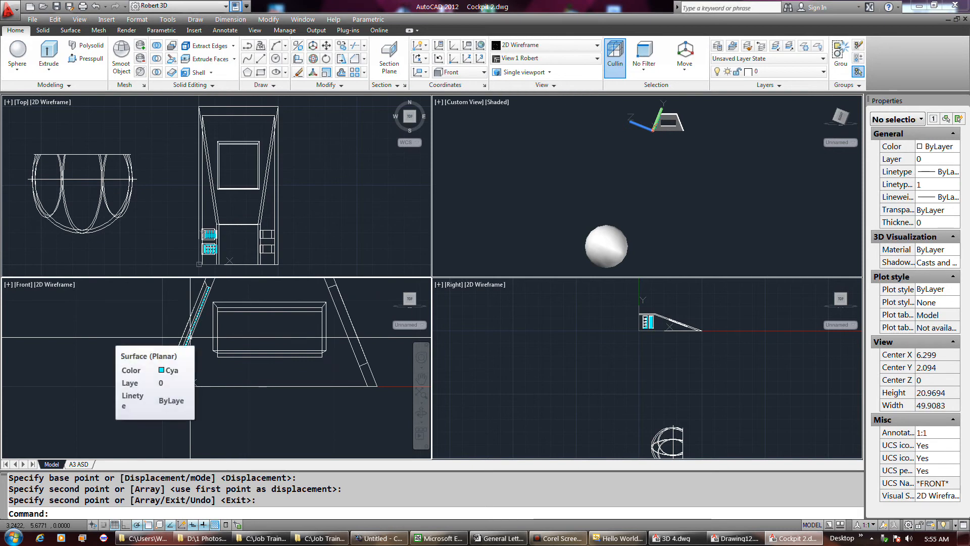
pyautogui.scroll(5, 190, 337)
pyautogui.scroll(6, 190, 337)
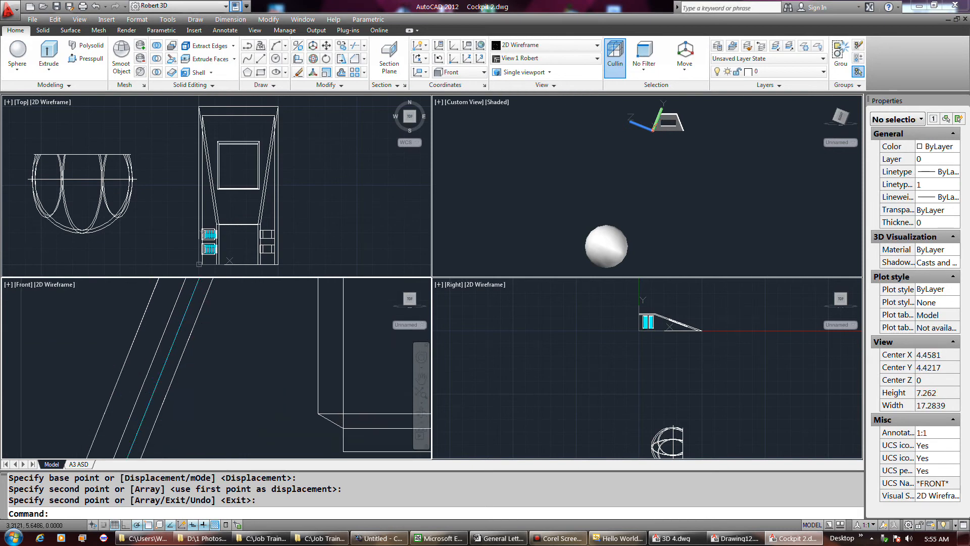
pyautogui.click(167, 335)
pyautogui.click(171, 336)
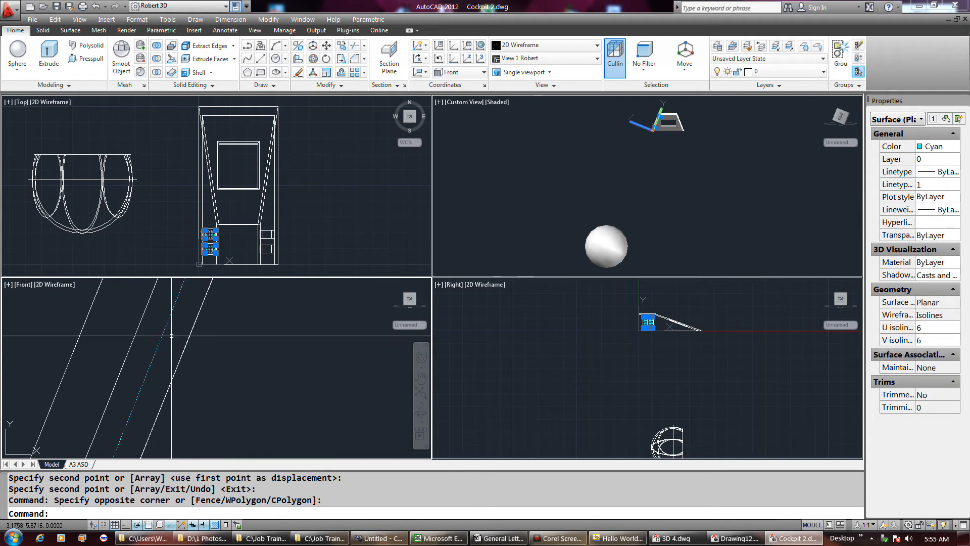
pyautogui.scroll(-5, 215, 319)
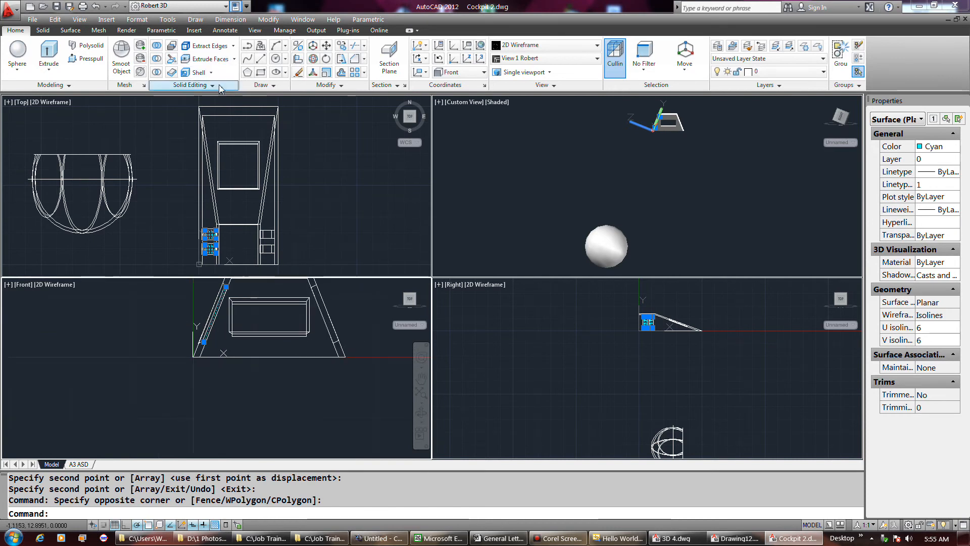
pyautogui.click(311, 86)
pyautogui.click(353, 98)
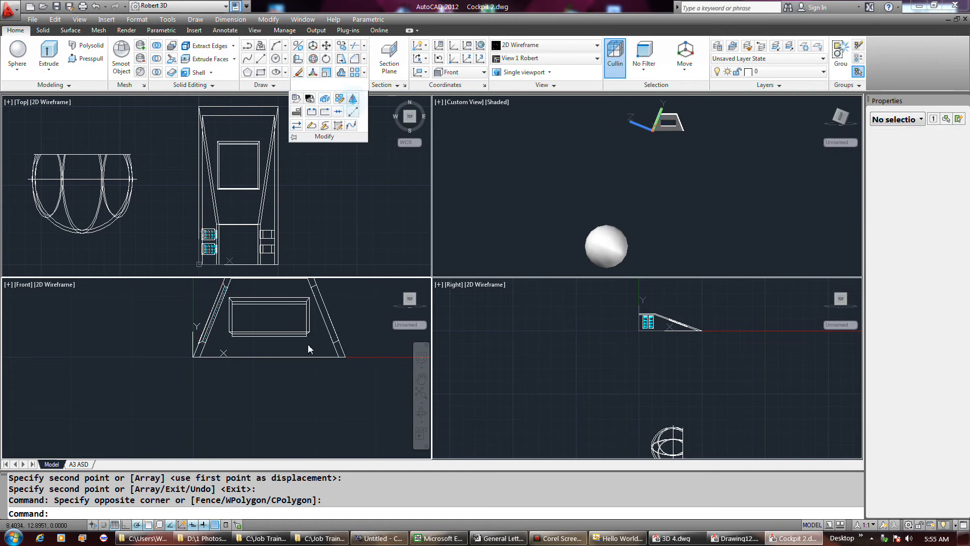
pyautogui.click(269, 357)
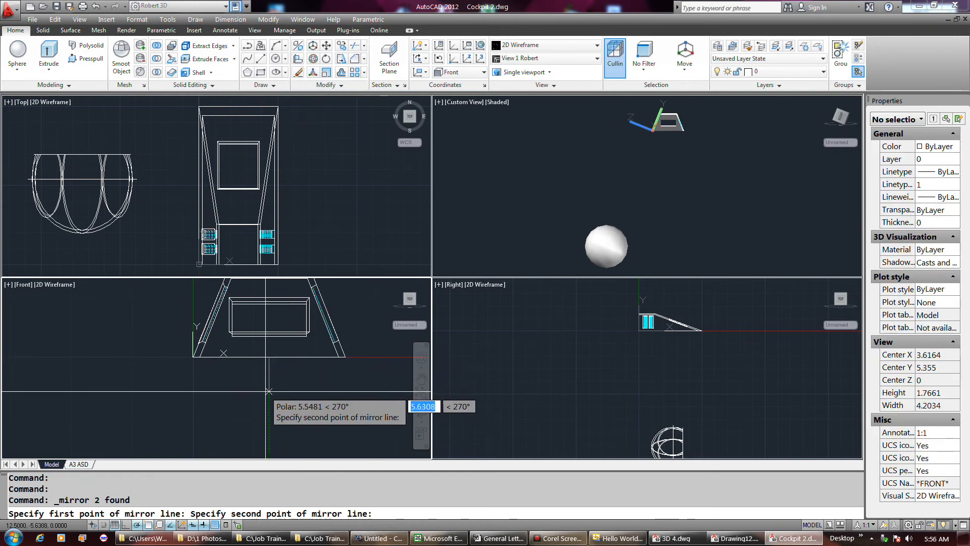
pyautogui.click(269, 392)
pyautogui.press('Return')
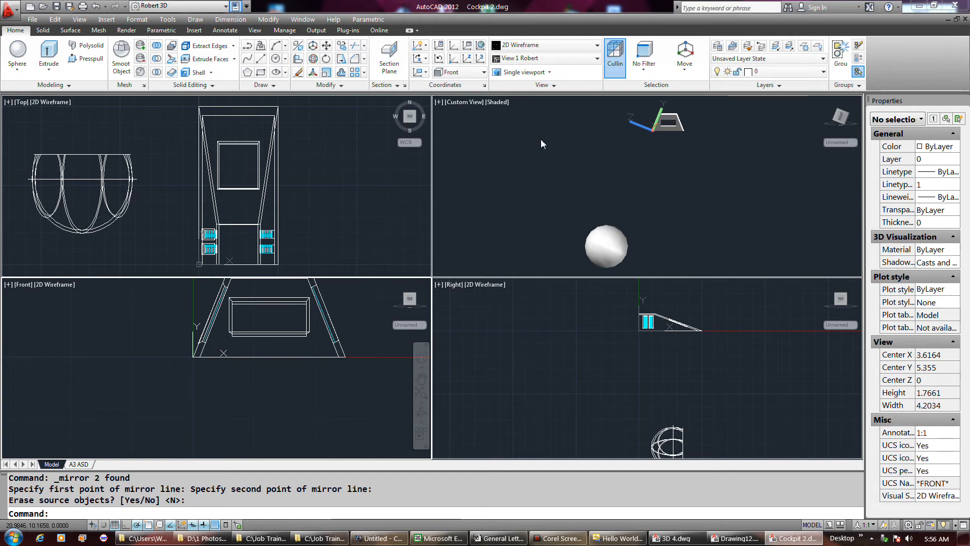
# Save the current UCS of the shaded Custom View viewport under the name slope 2.
pyautogui.click(600, 162)
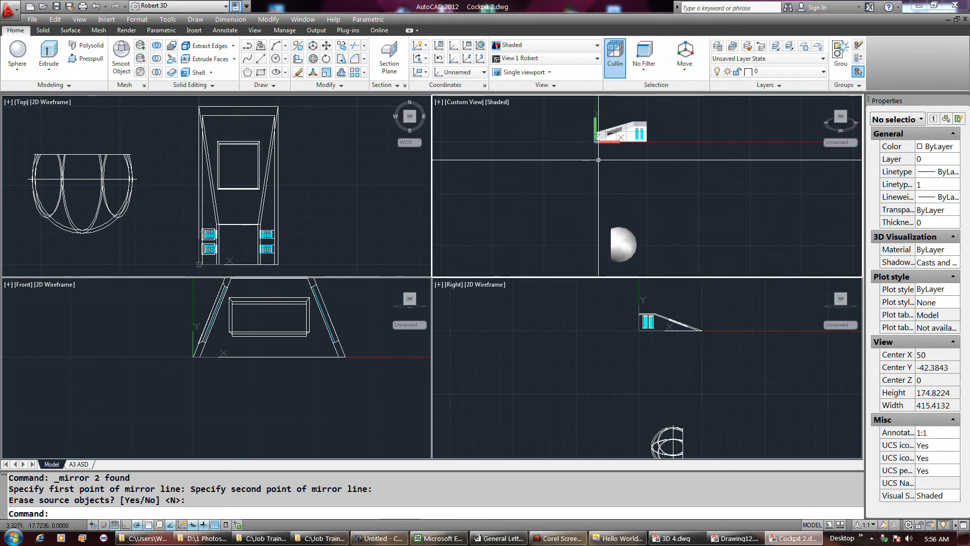
pyautogui.scroll(4, 627, 128)
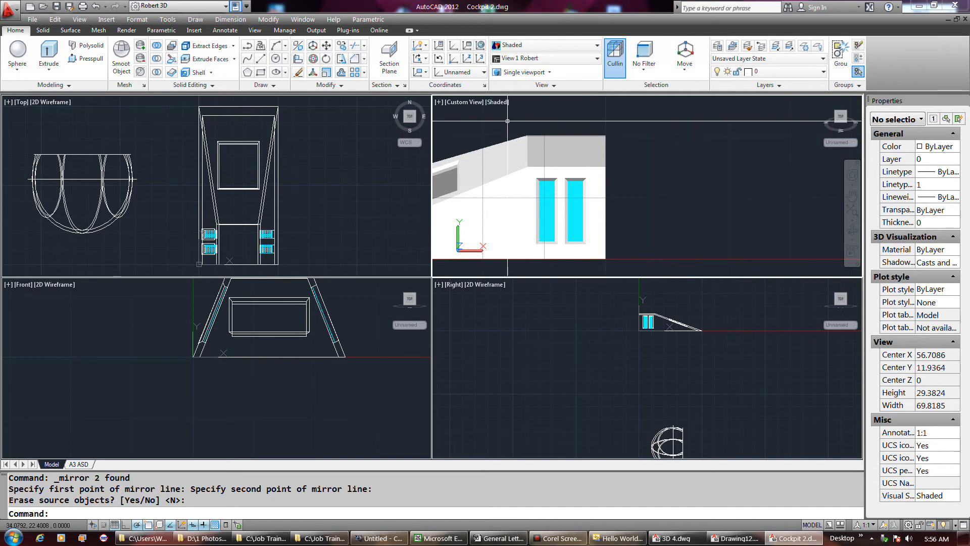
pyautogui.click(78, 19)
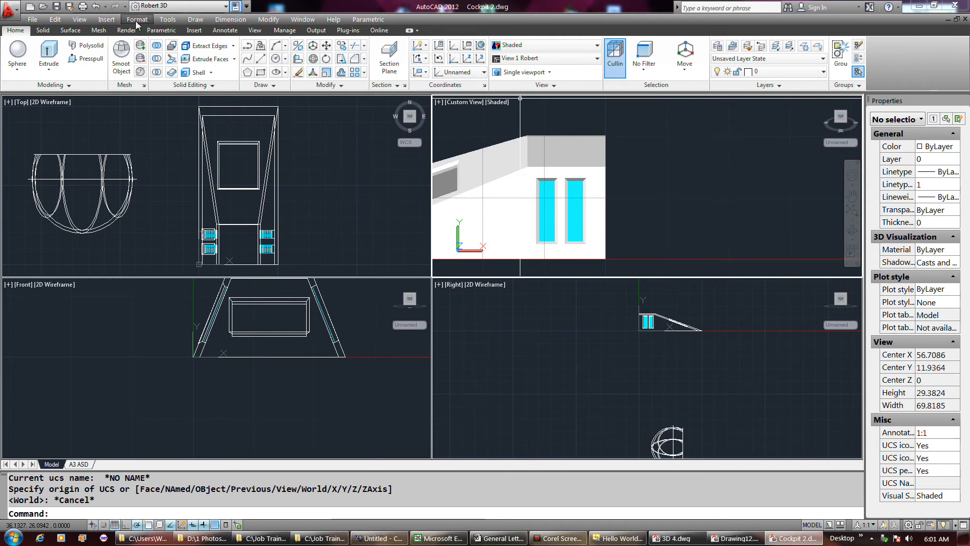
pyautogui.click(167, 20)
pyautogui.moveTo(202, 339)
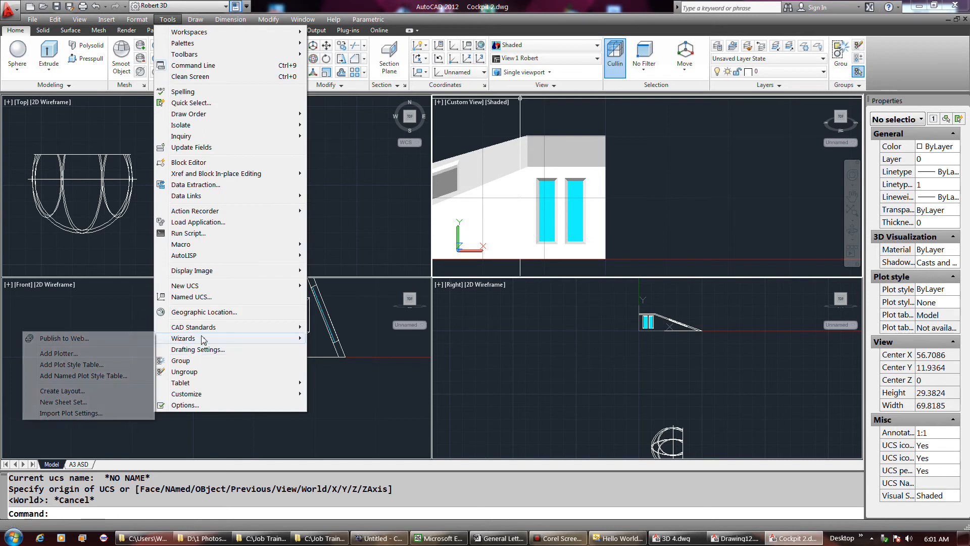
pyautogui.moveTo(205, 290)
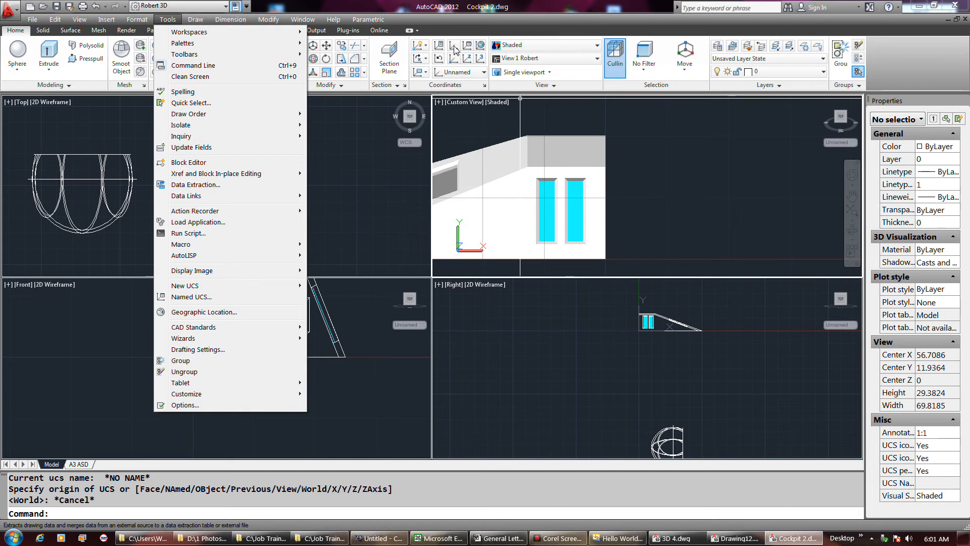
pyautogui.click(453, 47)
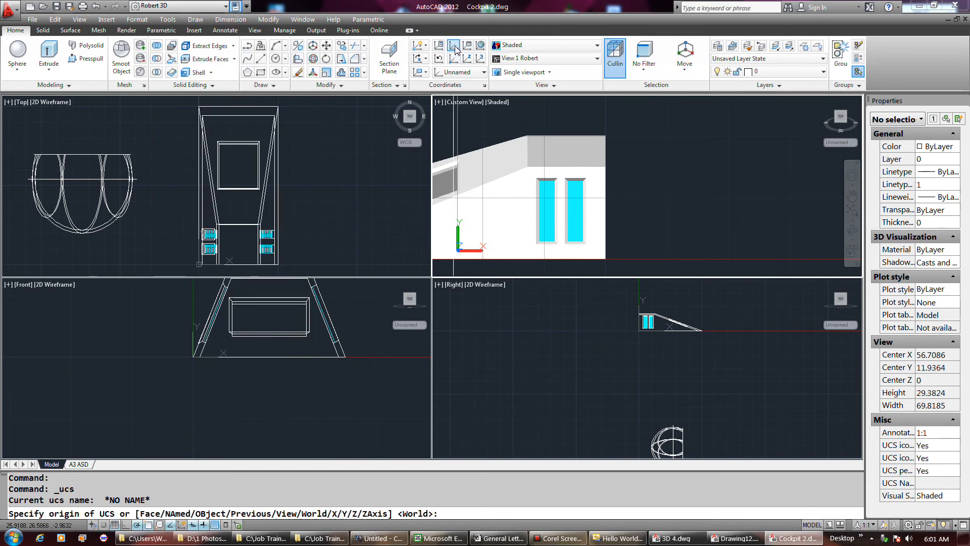
pyautogui.write('s')
pyautogui.press('Return')
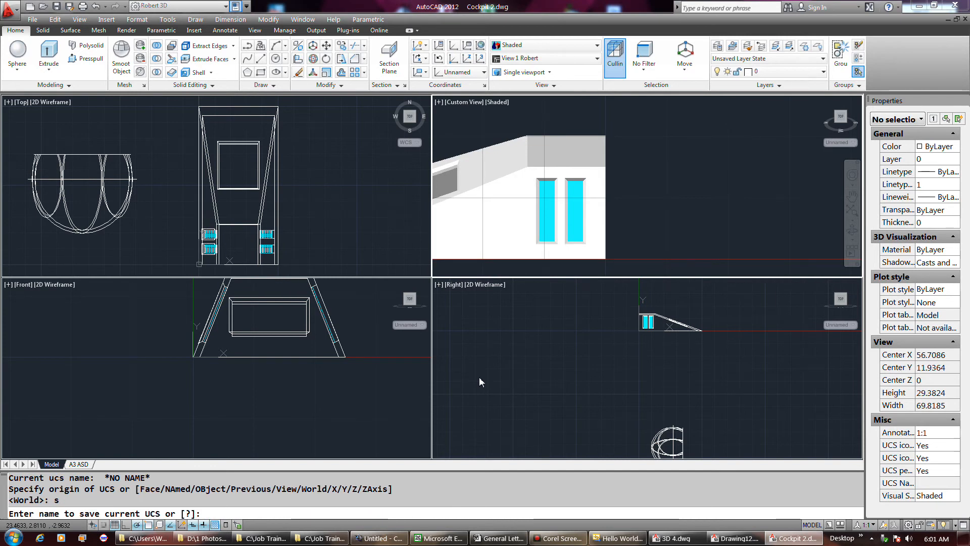
pyautogui.write('slope 2')
pyautogui.press('Return')
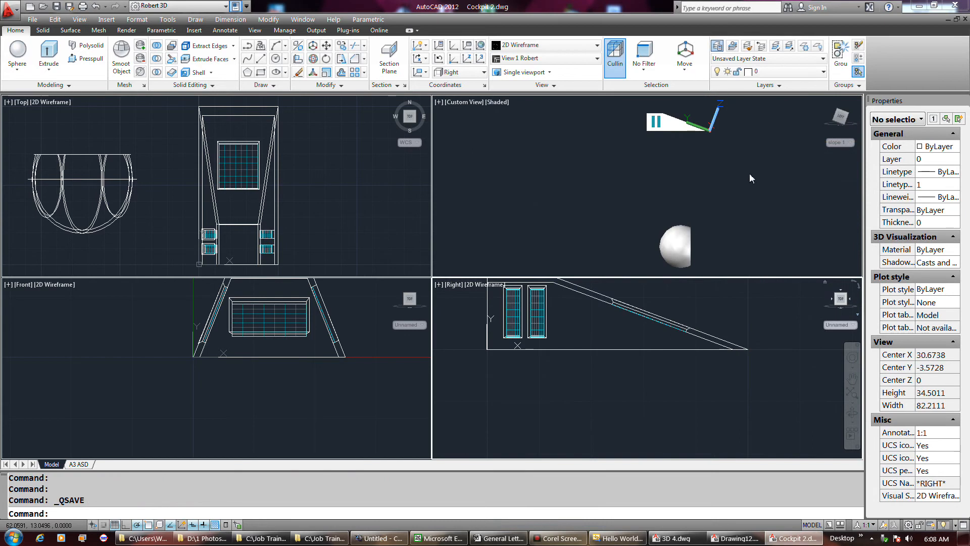
# Orbit the cockpit in the shaded Custom View viewport to examine the glass in its front and side windows from several directions.
pyautogui.click(749, 181)
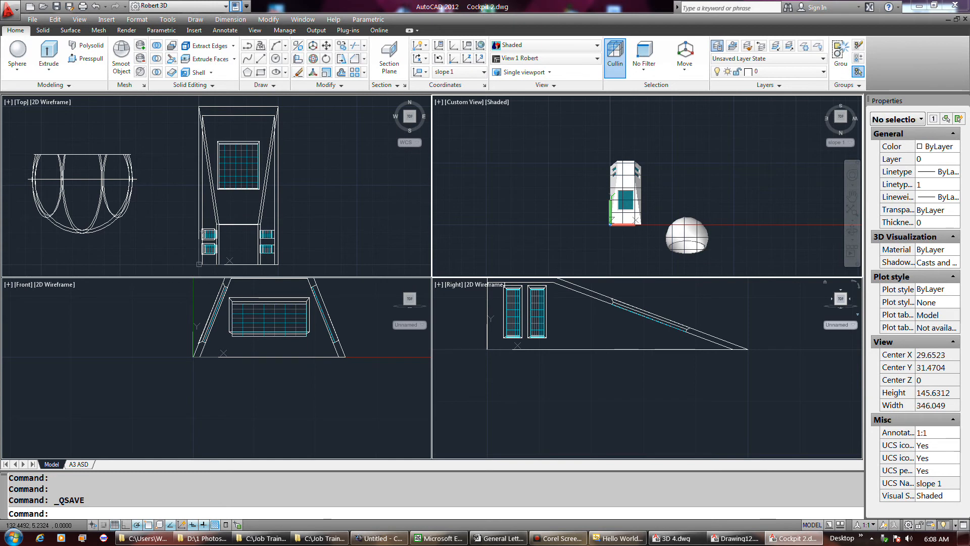
pyautogui.click(852, 229)
pyautogui.moveTo(673, 200); pyautogui.dragTo(695, 178)
pyautogui.scroll(6, 648, 161)
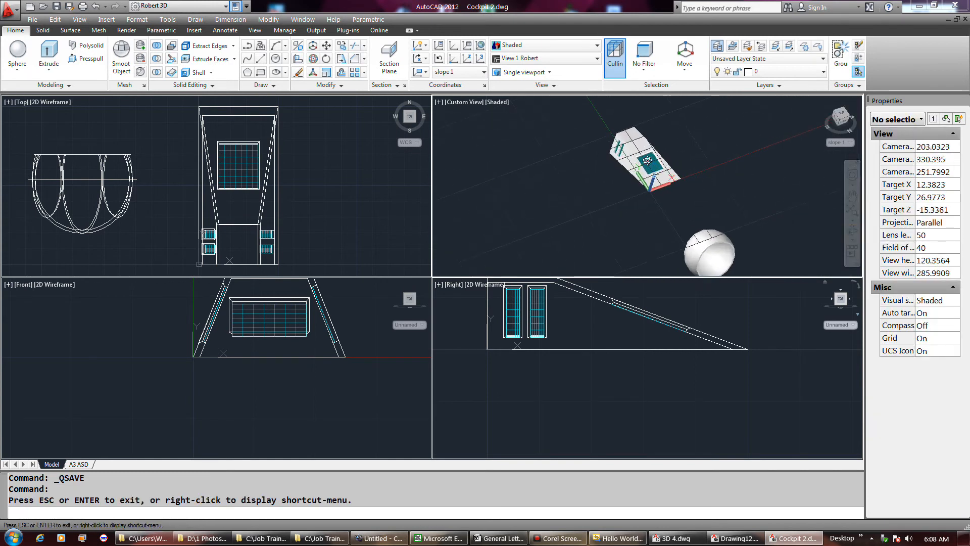
pyautogui.moveTo(648, 160); pyautogui.dragTo(803, 116)
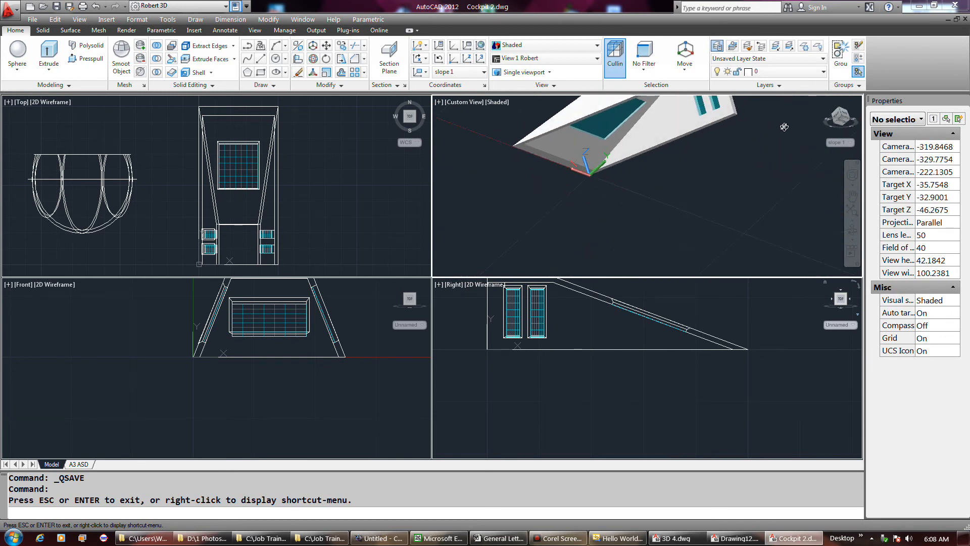
pyautogui.press('2')
pyautogui.press('Escape')
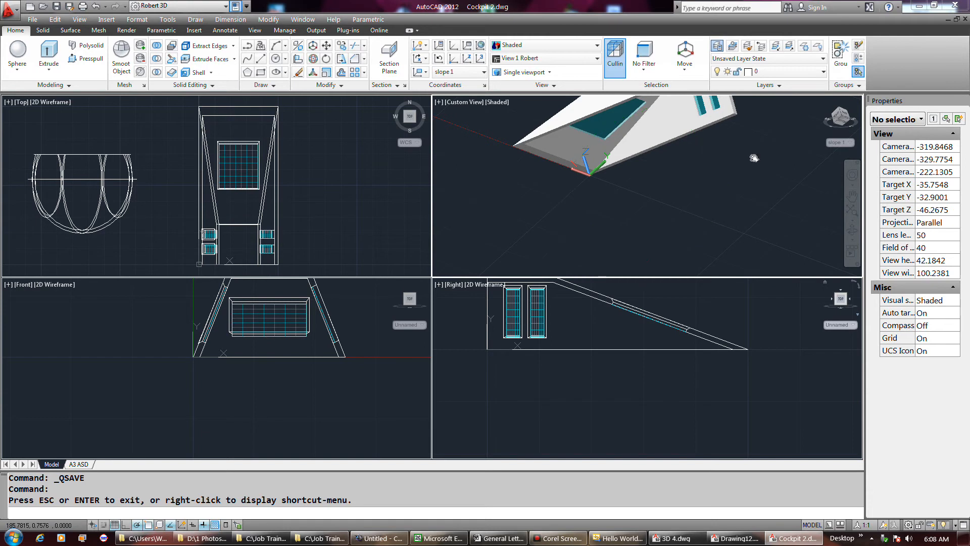
pyautogui.keyDown('shift'); pyautogui.moveTo(753, 158); pyautogui.dragTo(740, 224, button='middle'); pyautogui.keyUp('shift')
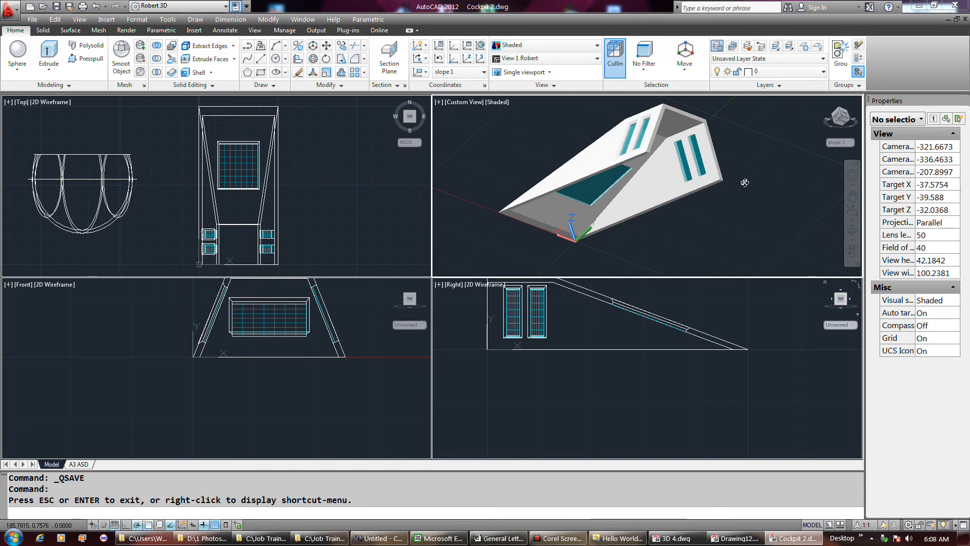
pyautogui.moveTo(745, 183)
pyautogui.keyDown('shift'); pyautogui.mouseDown(button='middle')
pyautogui.moveTo(784, 216)
pyautogui.moveTo(820, 225)
pyautogui.mouseUp(button='middle'); pyautogui.keyUp('shift')
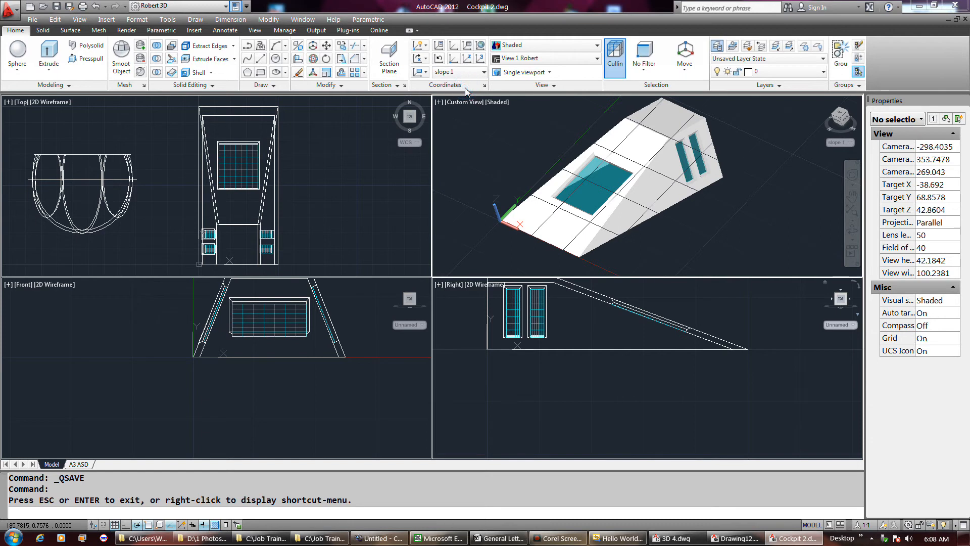
# Exit the orbit mode and set the shaded viewport's UCS to World.
pyautogui.click(477, 72)
pyautogui.click(478, 86)
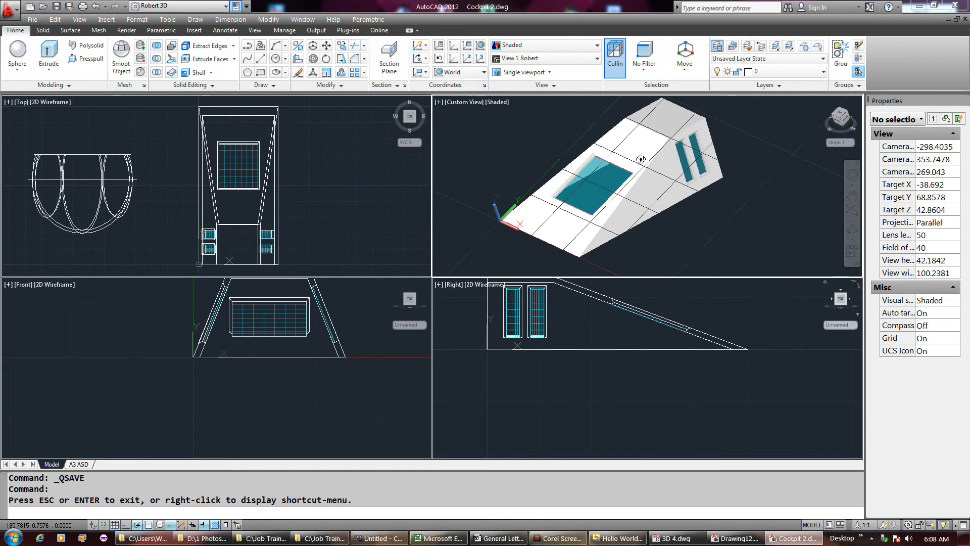
pyautogui.rightClick(515, 111)
pyautogui.click(528, 116)
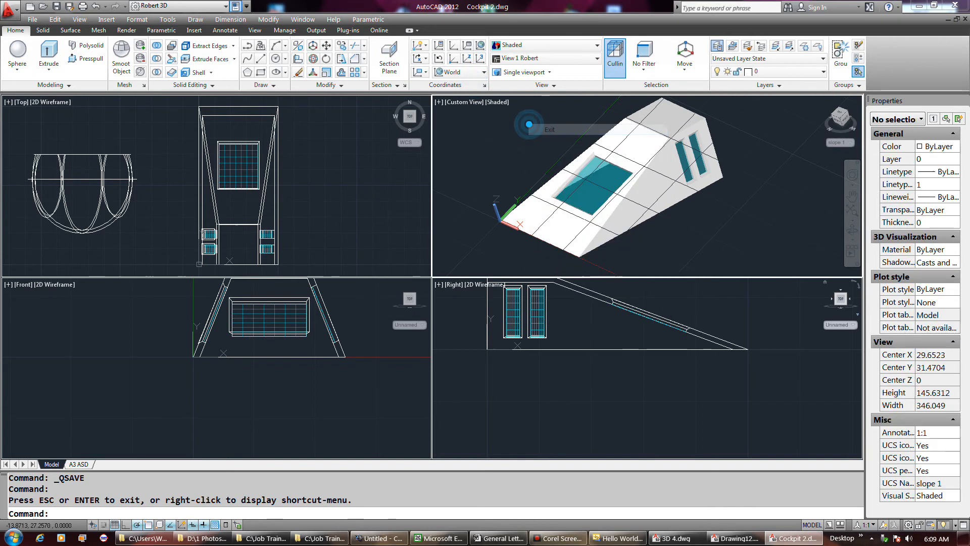
pyautogui.click(484, 75)
pyautogui.click(473, 85)
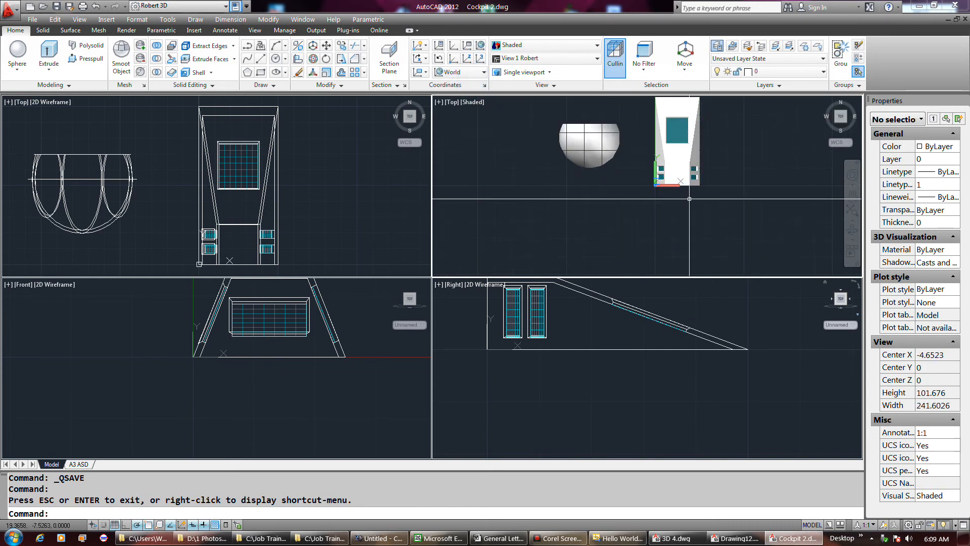
# Orbit the shaded viewport to an oblique view of the cockpit's sloped front window and side windows.
pyautogui.click(852, 230)
pyautogui.moveTo(700, 189)
pyautogui.mouseDown()
pyautogui.moveTo(747, 145)
pyautogui.moveTo(847, 134)
pyautogui.moveTo(829, 162)
pyautogui.moveTo(684, 182)
pyautogui.mouseUp()
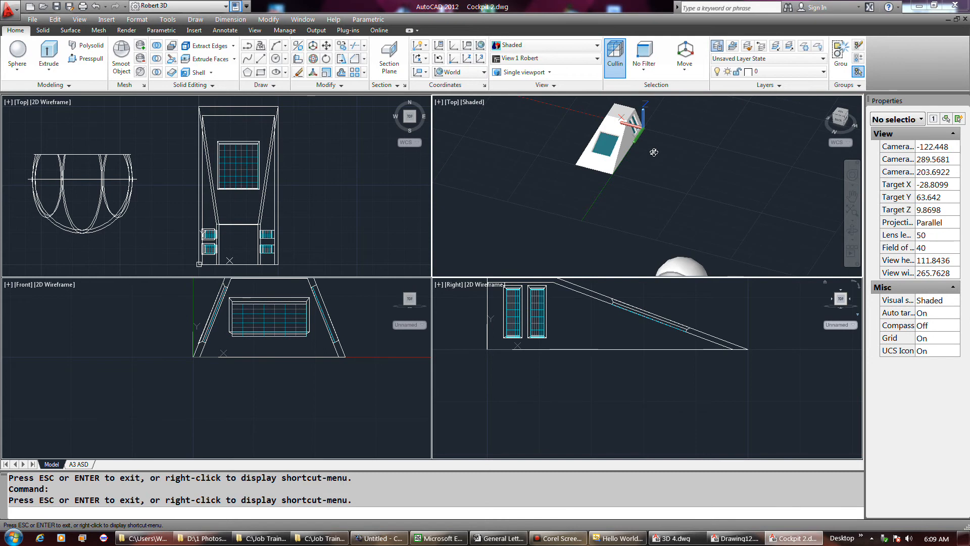
pyautogui.scroll(-4, 654, 152)
pyautogui.scroll(10, 639, 125)
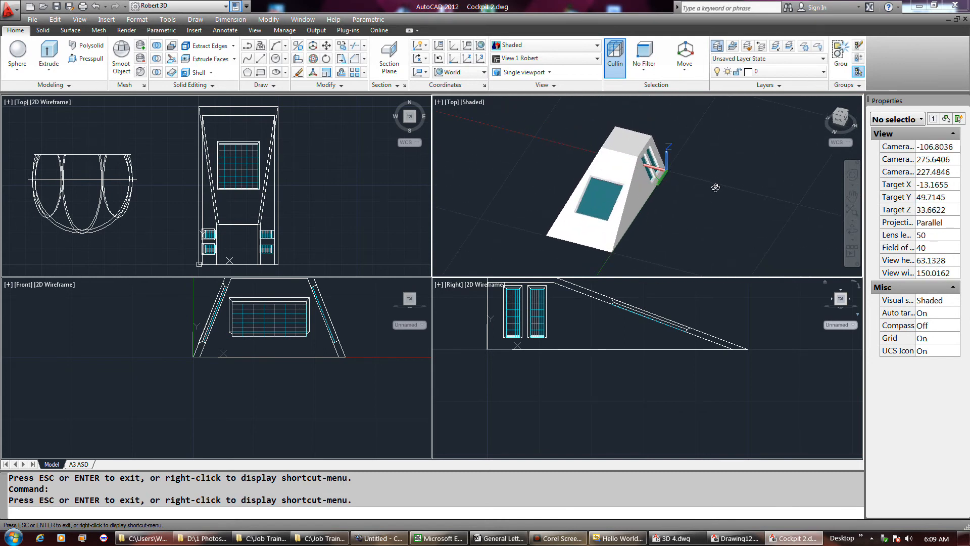
pyautogui.rightClick(715, 188)
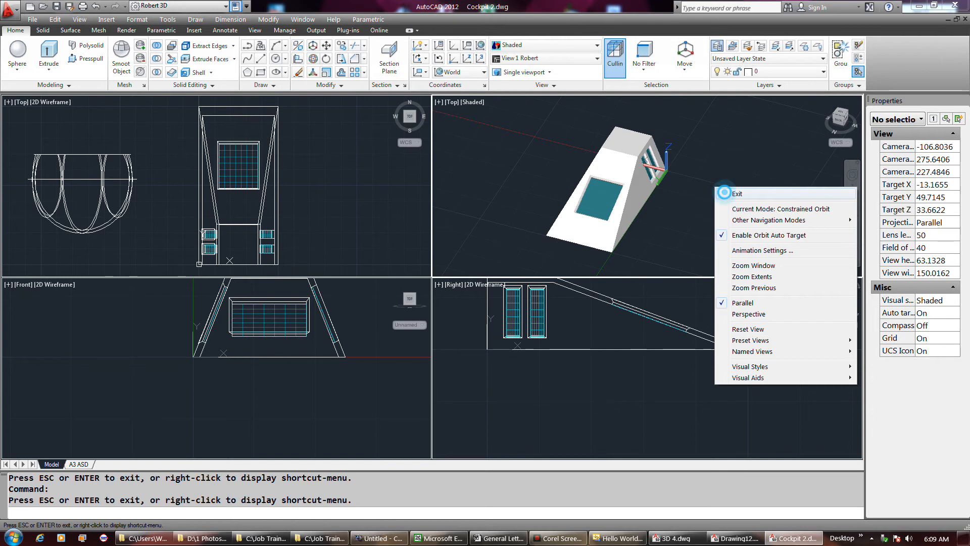
# Exit the orbit mode in the shaded viewport and save the cockpit drawing.
pyautogui.click(737, 194)
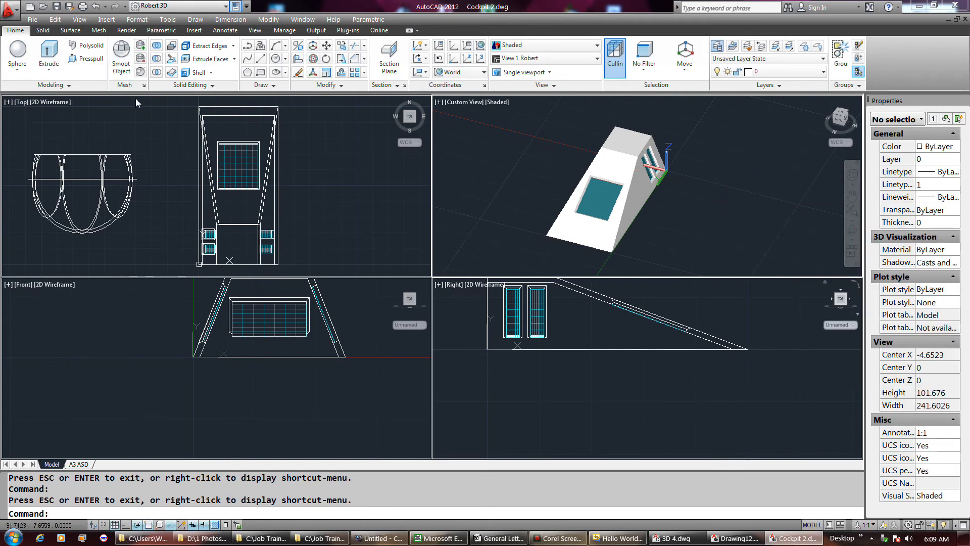
pyautogui.click(57, 6)
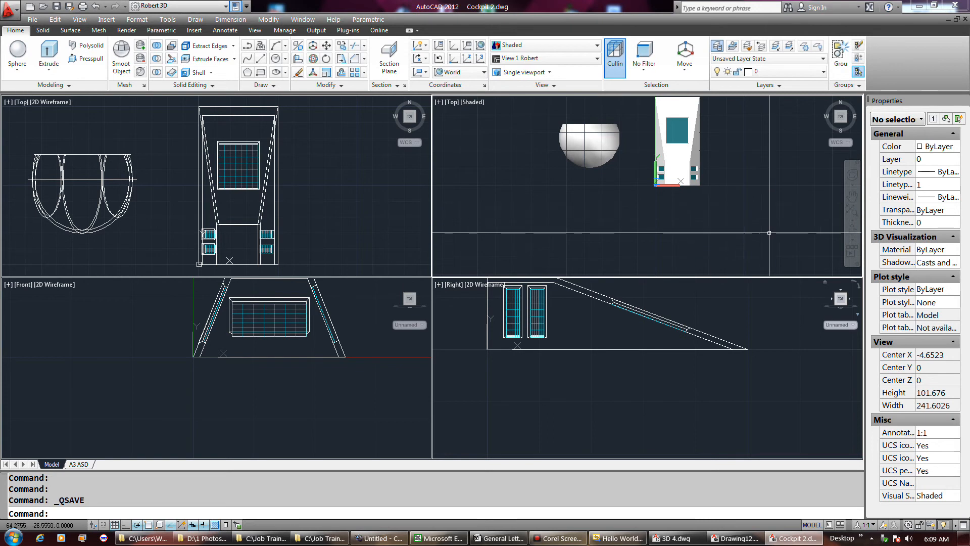
# Orbit the shaded viewport from the top view to a low oblique view of the cockpit's front and side windows, and exit orbit mode.
pyautogui.click(853, 228)
pyautogui.moveTo(799, 213)
pyautogui.mouseDown()
pyautogui.moveTo(766, 151)
pyautogui.moveTo(779, 152)
pyautogui.mouseUp()
pyautogui.moveTo(665, 178); pyautogui.dragTo(575, 111)
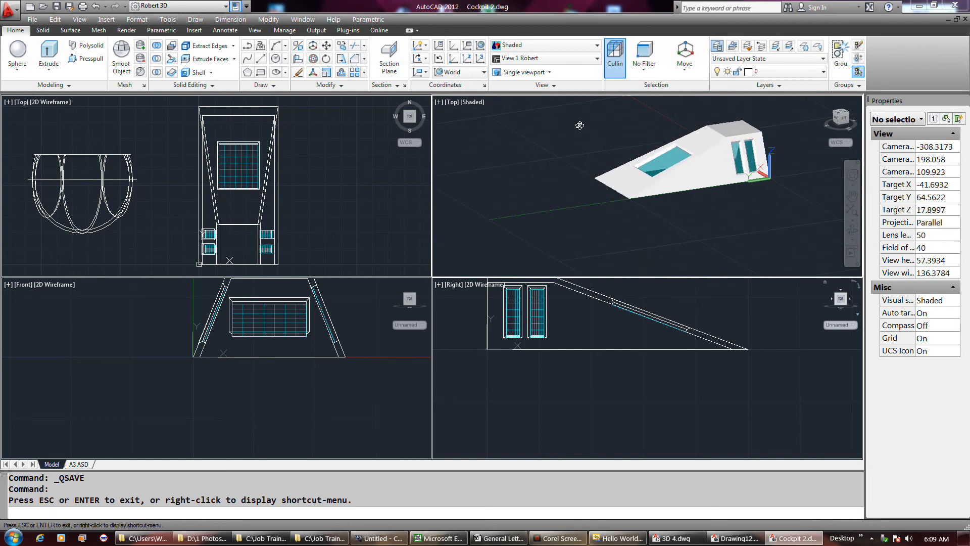
pyautogui.rightClick(579, 125)
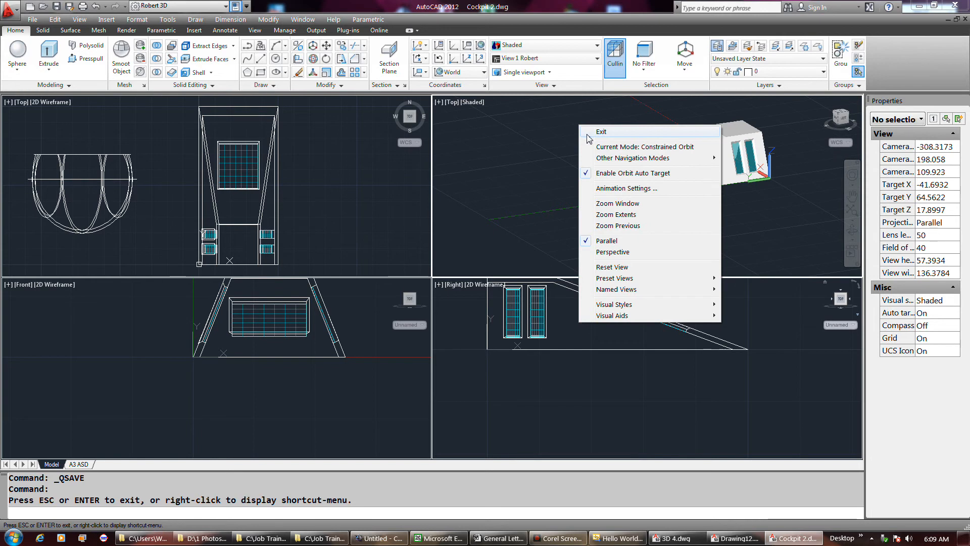
pyautogui.click(587, 132)
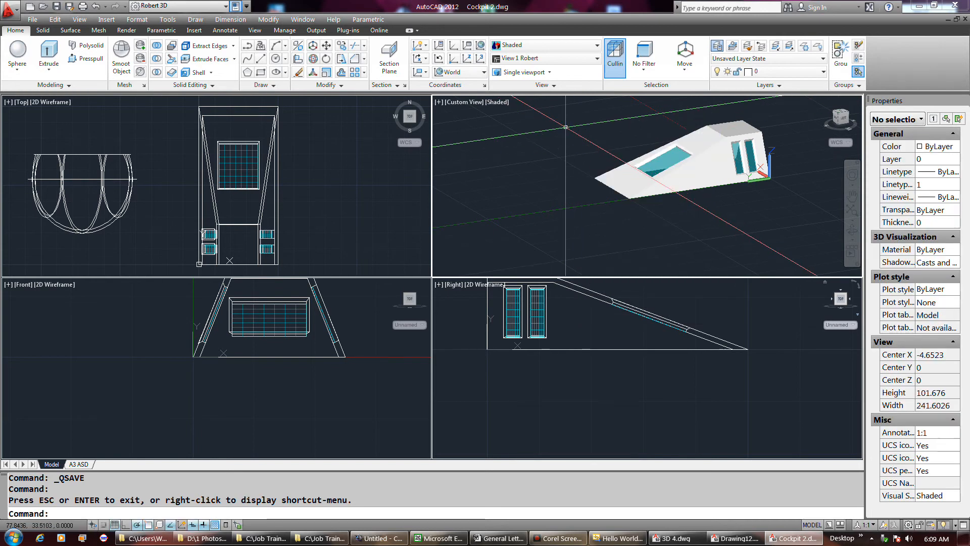
# Convert the cockpit solid to a mesh with Smooth Object, accepting mesh creation from a non-primitive solid.
pyautogui.click(121, 47)
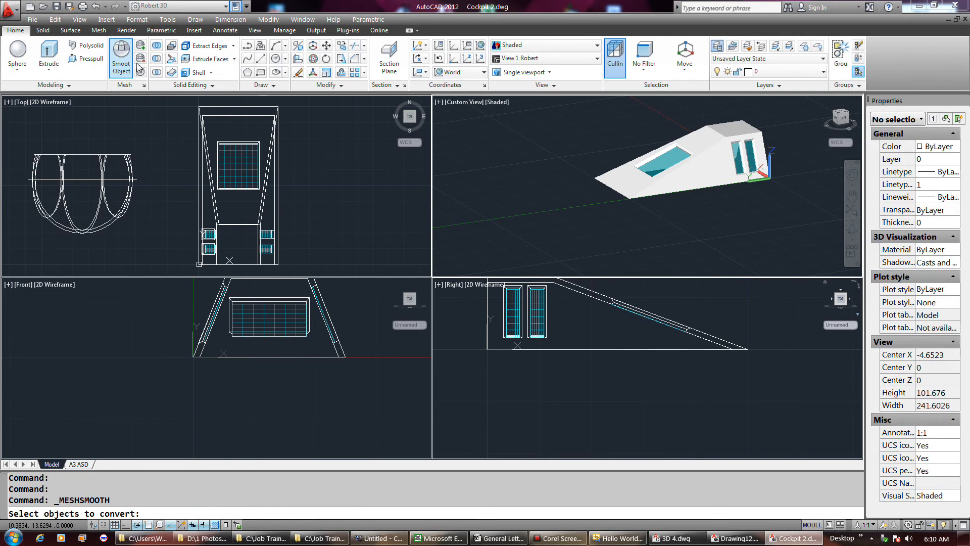
pyautogui.click(608, 191)
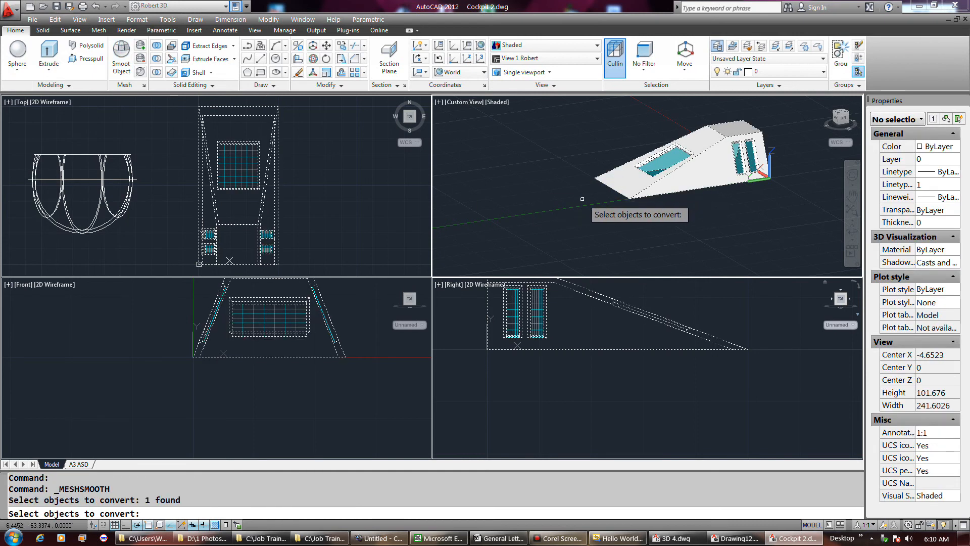
pyautogui.press('Return')
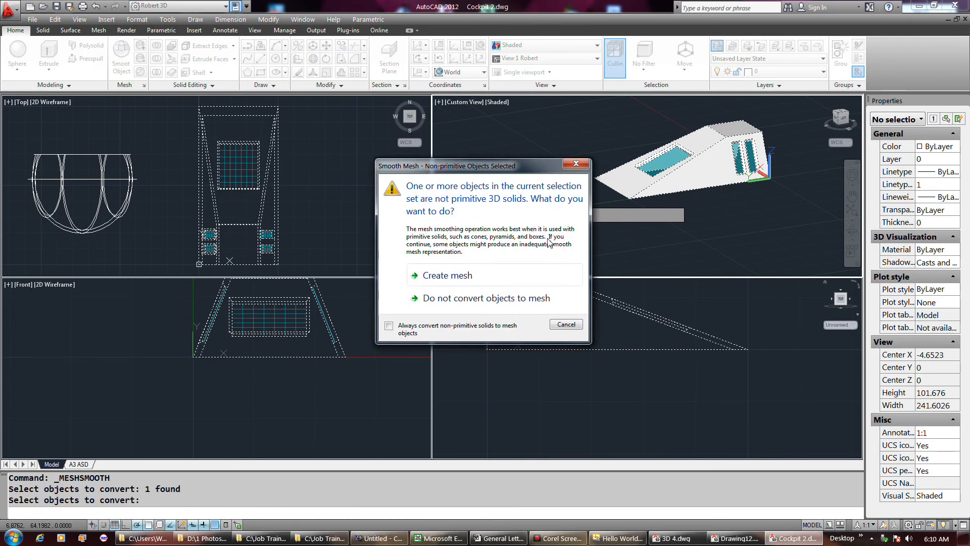
pyautogui.click(476, 279)
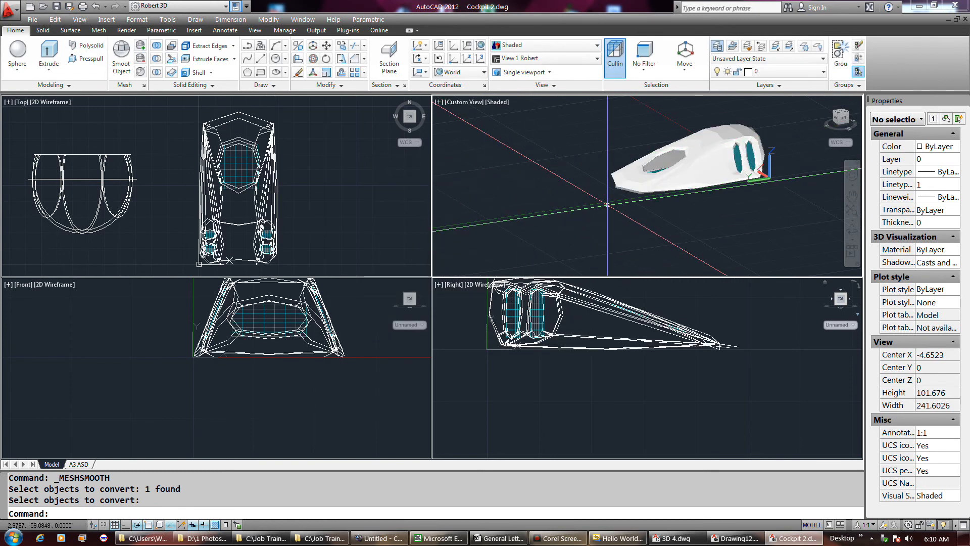
# Orbit and enlarge the shaded view to examine the smoothed cockpit body and how the glass fits its window openings.
pyautogui.click(853, 228)
pyautogui.moveTo(682, 187)
pyautogui.mouseDown()
pyautogui.moveTo(717, 192)
pyautogui.moveTo(694, 196)
pyautogui.mouseUp()
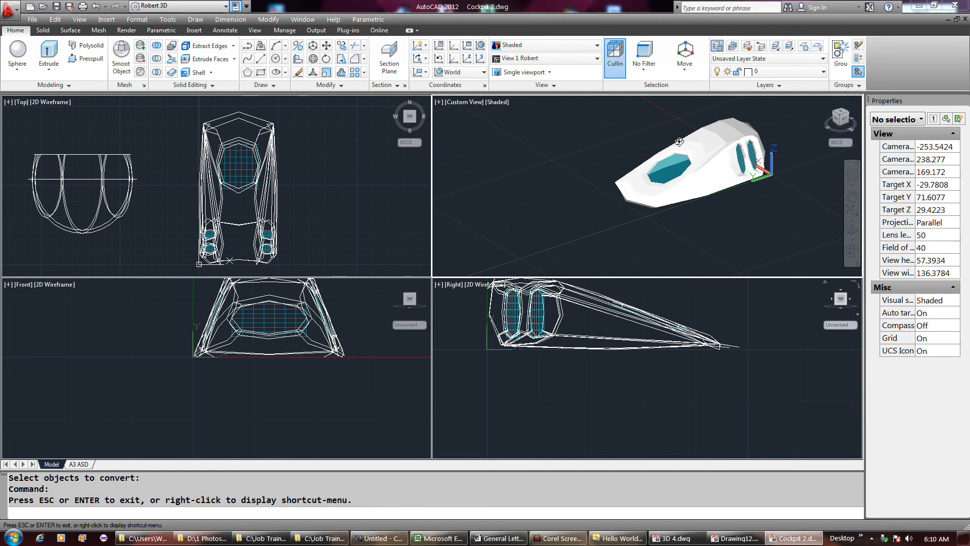
pyautogui.scroll(5, 679, 142)
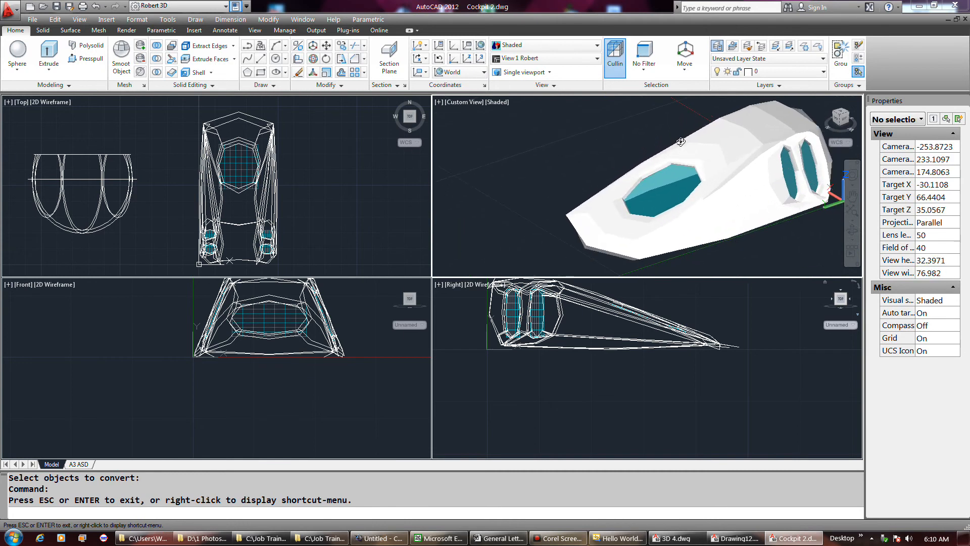
pyautogui.moveTo(765, 189)
pyautogui.mouseDown()
pyautogui.moveTo(748, 200)
pyautogui.moveTo(793, 194)
pyautogui.moveTo(748, 191)
pyautogui.mouseUp()
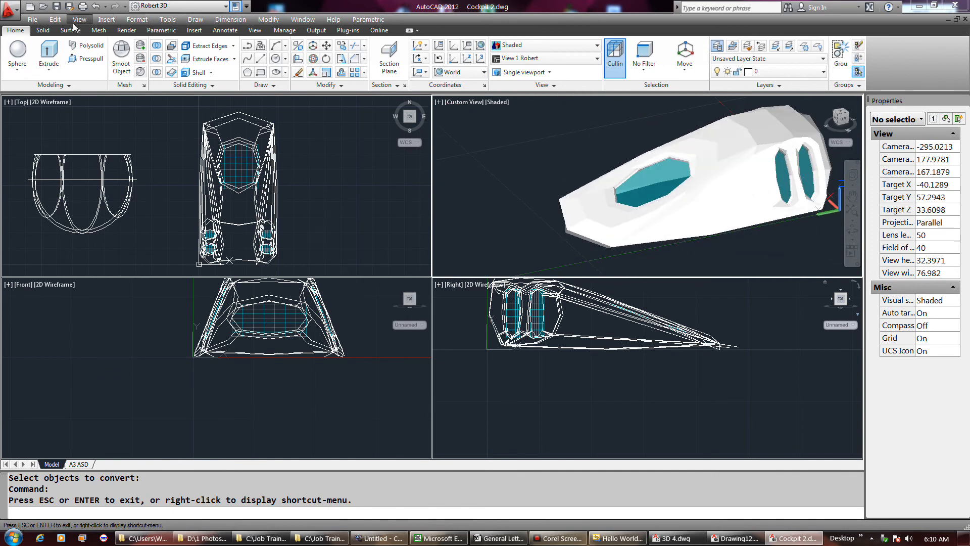
# Increase the cockpit mesh's smoothness to Level 2 with Smooth More.
pyautogui.click(94, 32)
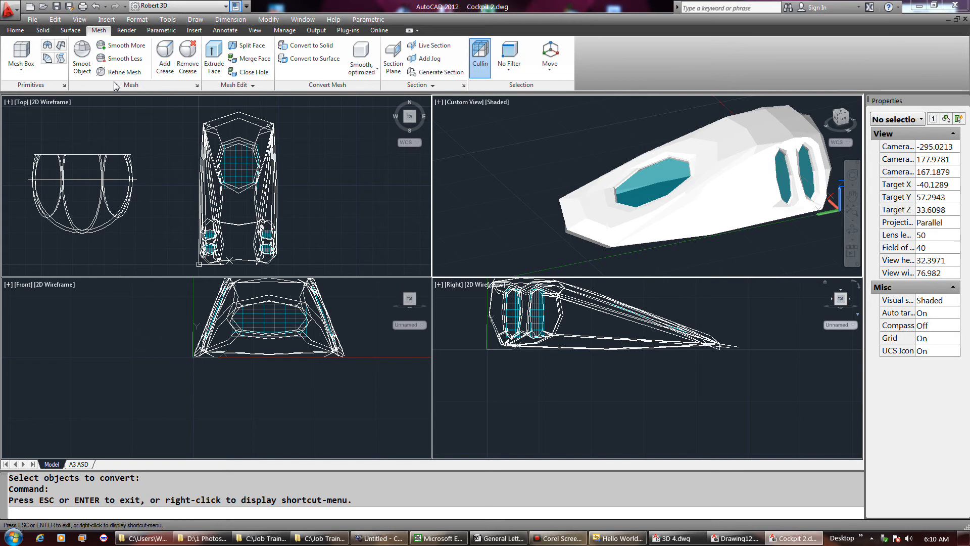
pyautogui.click(124, 45)
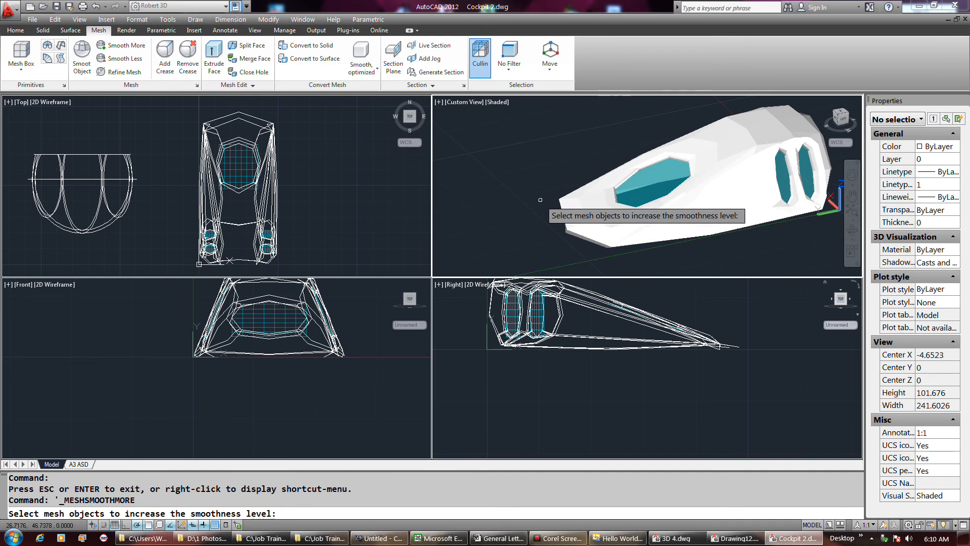
pyautogui.click(568, 205)
pyautogui.click(123, 45)
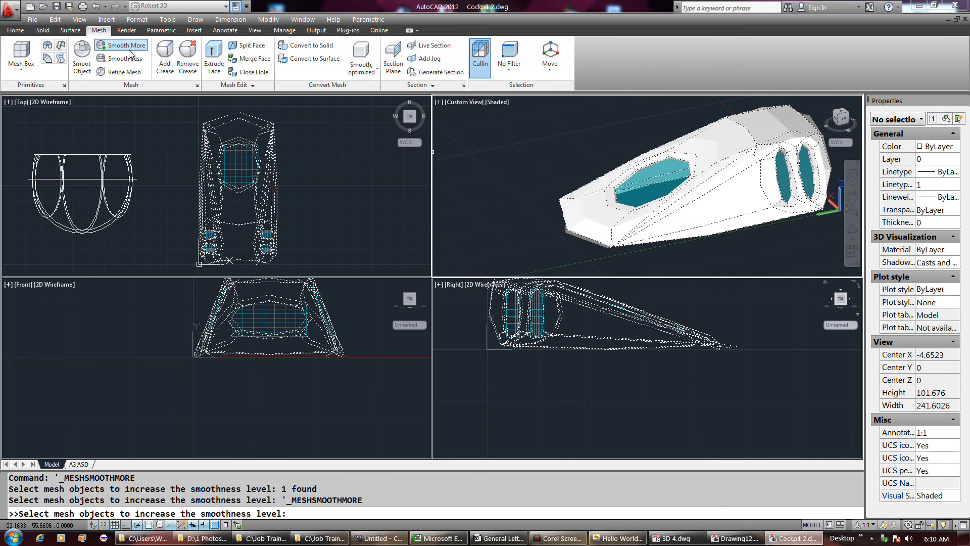
pyautogui.click(493, 187)
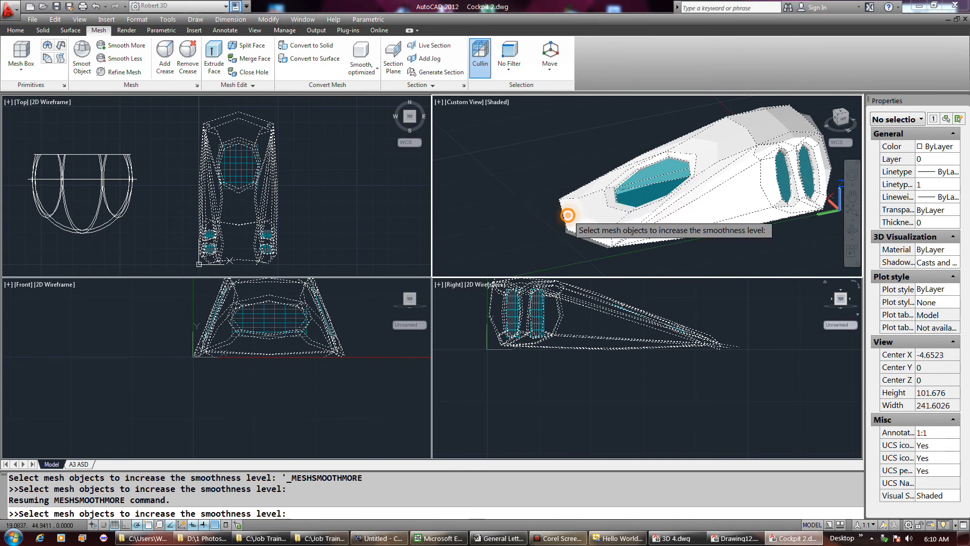
pyautogui.press('Return')
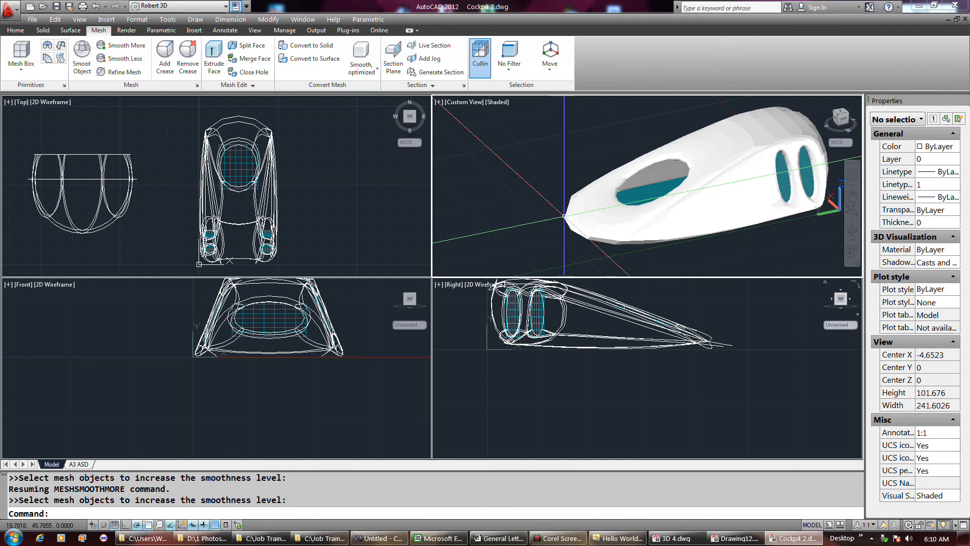
# Raise the cockpit mesh's smoothness to Level 4 and try to smooth it once more, dismissing the resulting dialog.
pyautogui.click(567, 217)
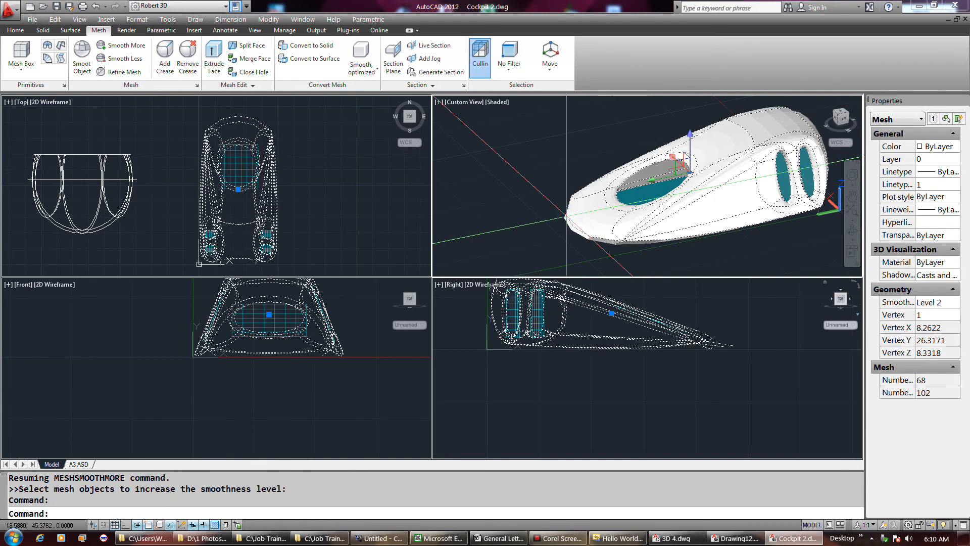
pyautogui.click(123, 50)
pyautogui.click(121, 50)
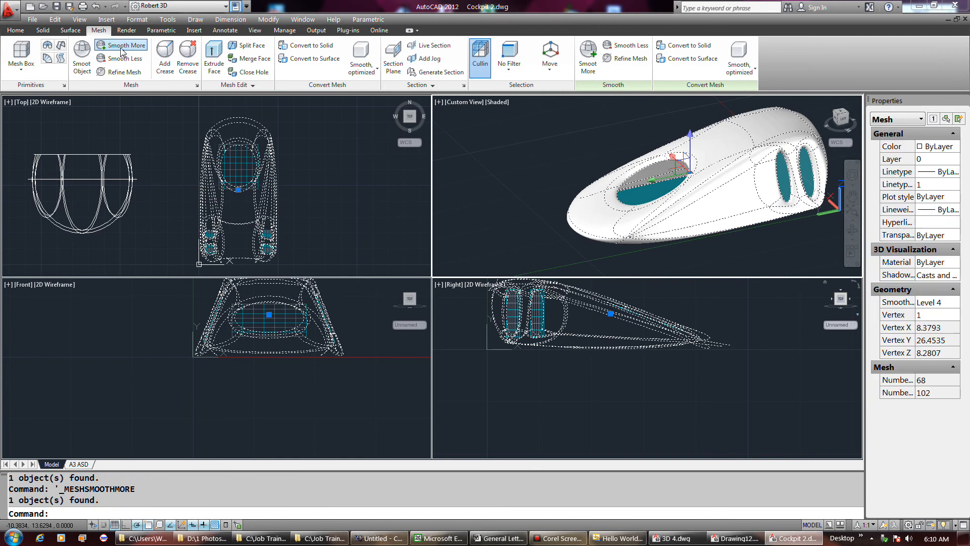
pyautogui.click(122, 50)
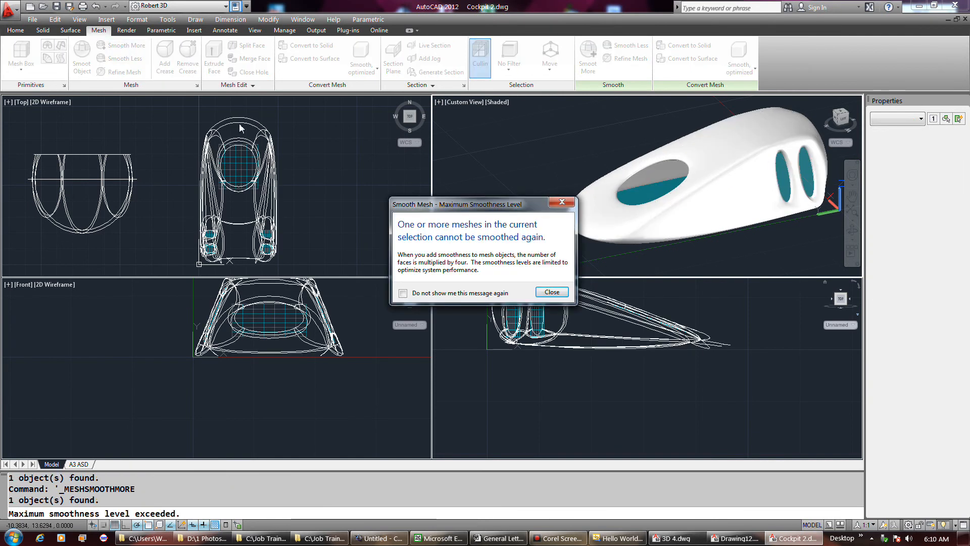
pyautogui.click(552, 292)
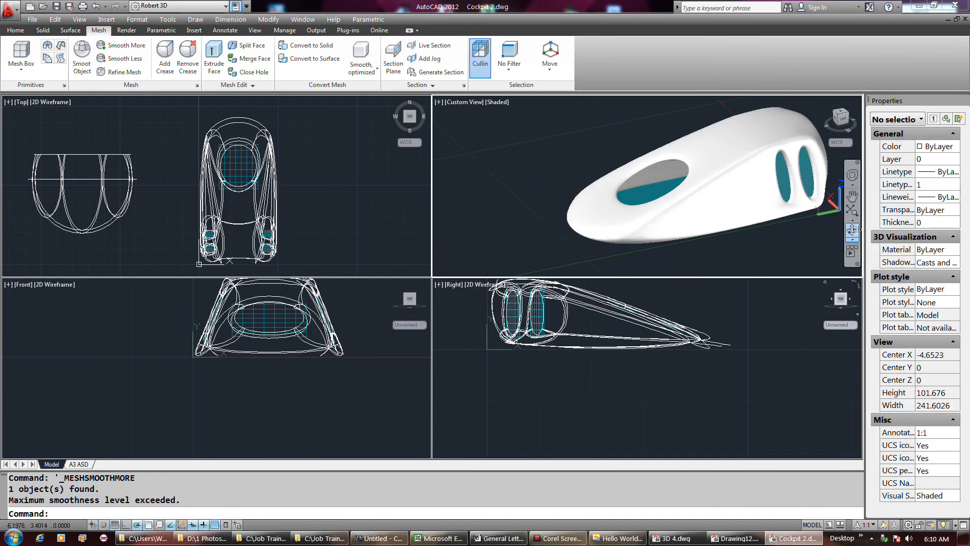
# Orbit the shaded viewport to examine the fully smoothed cockpit from a low side angle.
pyautogui.click(852, 230)
pyautogui.moveTo(570, 188)
pyautogui.mouseDown()
pyautogui.moveTo(558, 187)
pyautogui.moveTo(623, 199)
pyautogui.moveTo(658, 191)
pyautogui.moveTo(601, 168)
pyautogui.moveTo(485, 182)
pyautogui.moveTo(480, 148)
pyautogui.moveTo(564, 152)
pyautogui.moveTo(533, 189)
pyautogui.moveTo(576, 199)
pyautogui.moveTo(537, 206)
pyautogui.moveTo(567, 207)
pyautogui.moveTo(560, 190)
pyautogui.moveTo(494, 191)
pyautogui.moveTo(555, 190)
pyautogui.moveTo(496, 186)
pyautogui.moveTo(539, 180)
pyautogui.mouseUp()
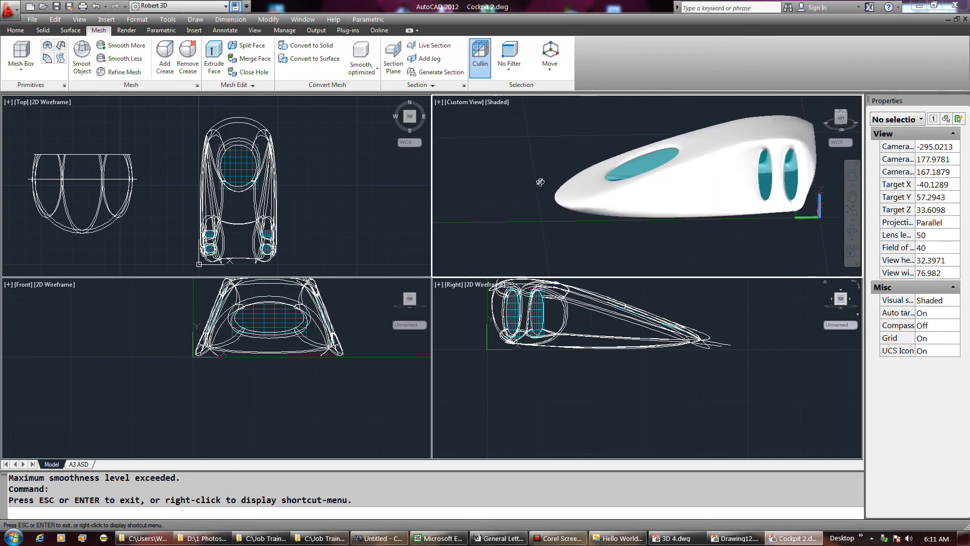
pyautogui.click(561, 539)
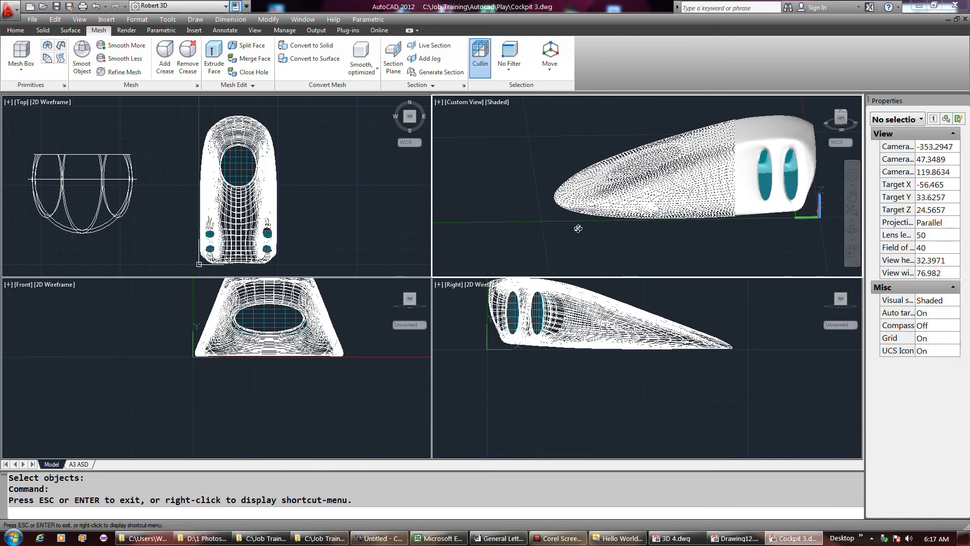
# Orbit the dense-mesh cockpit to a raised oblique view in the shaded viewport, exit orbit mode and undo the orbit.
pyautogui.moveTo(571, 231)
pyautogui.mouseDown()
pyautogui.moveTo(651, 226)
pyautogui.moveTo(582, 214)
pyautogui.moveTo(579, 234)
pyautogui.mouseUp()
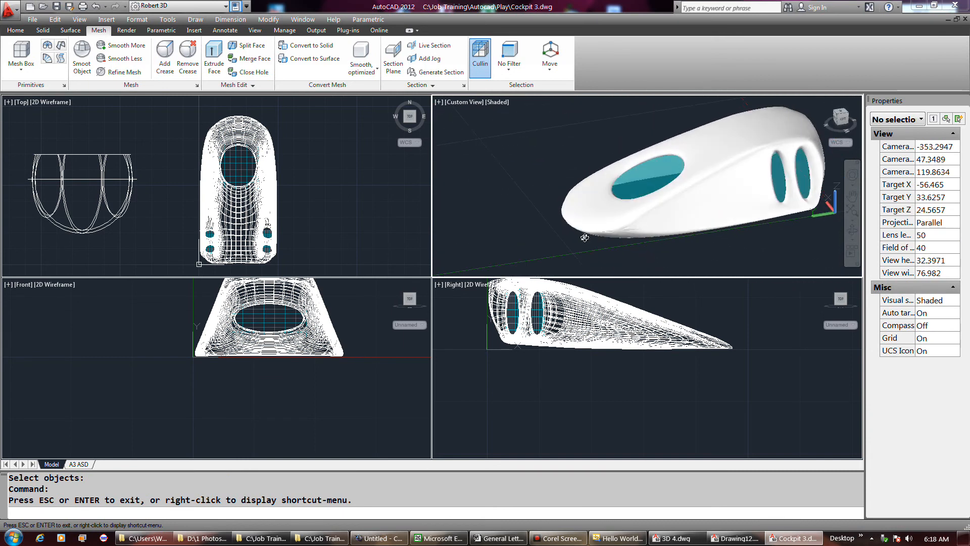
pyautogui.rightClick(536, 211)
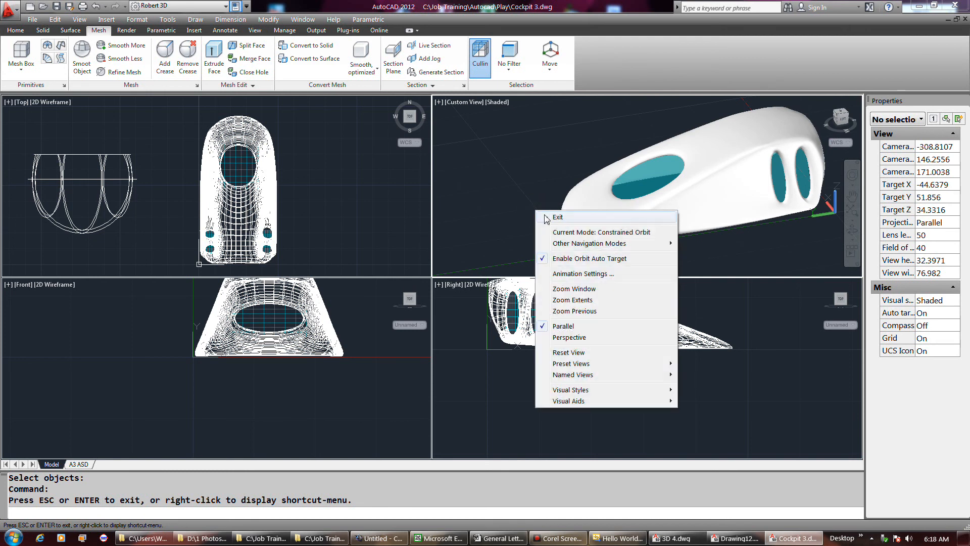
pyautogui.click(557, 217)
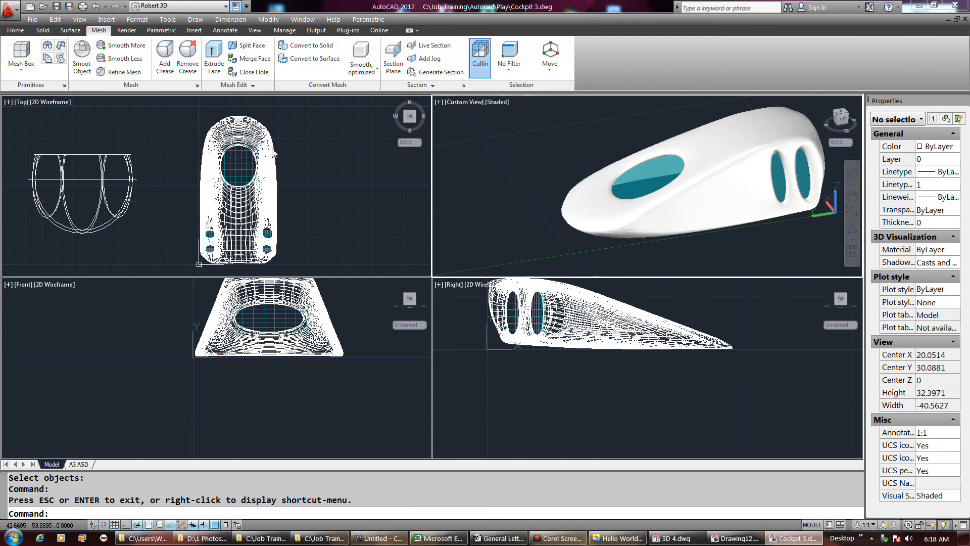
pyautogui.click(95, 6)
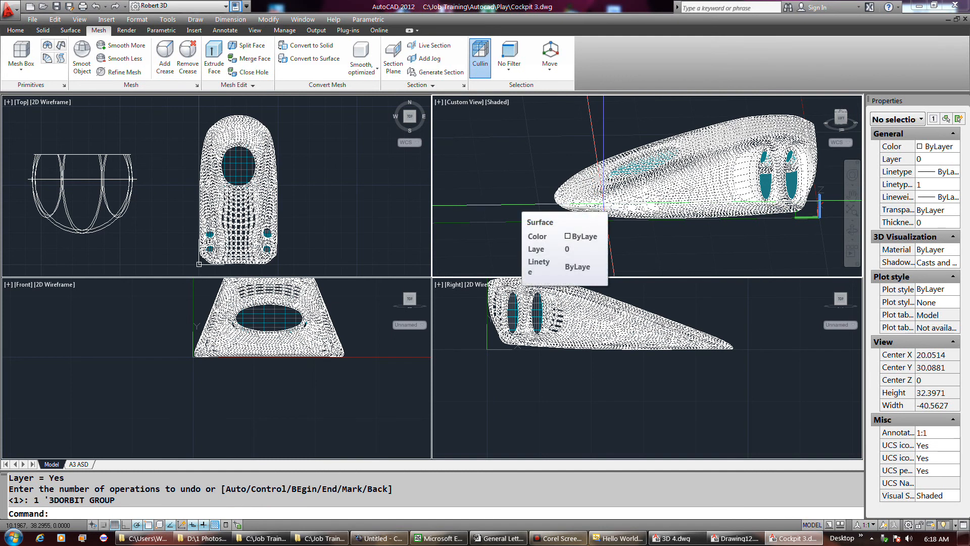
pyautogui.click(550, 540)
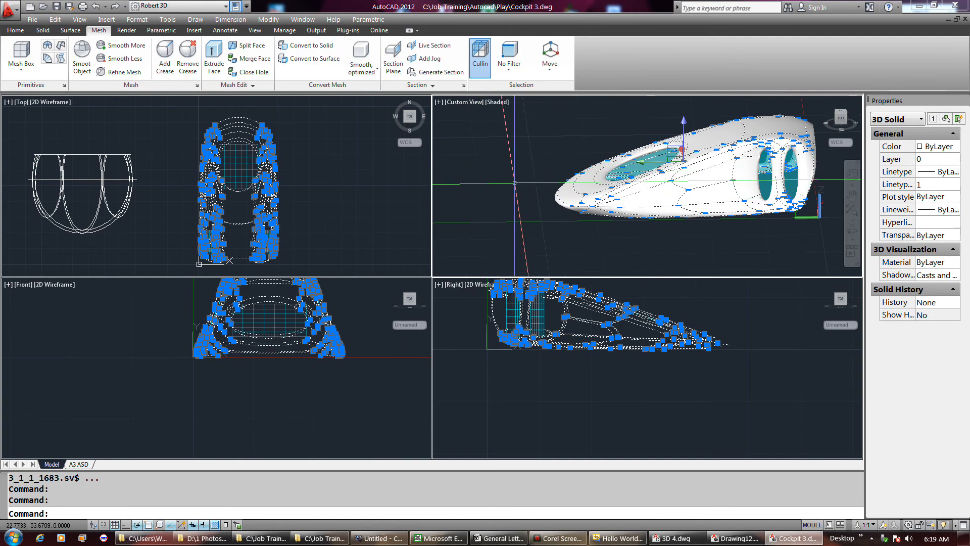
# Orbit the shaded viewport to a raised oblique view of the converted solid cockpit and exit orbit mode.
pyautogui.click(853, 229)
pyautogui.moveTo(516, 189); pyautogui.dragTo(533, 208)
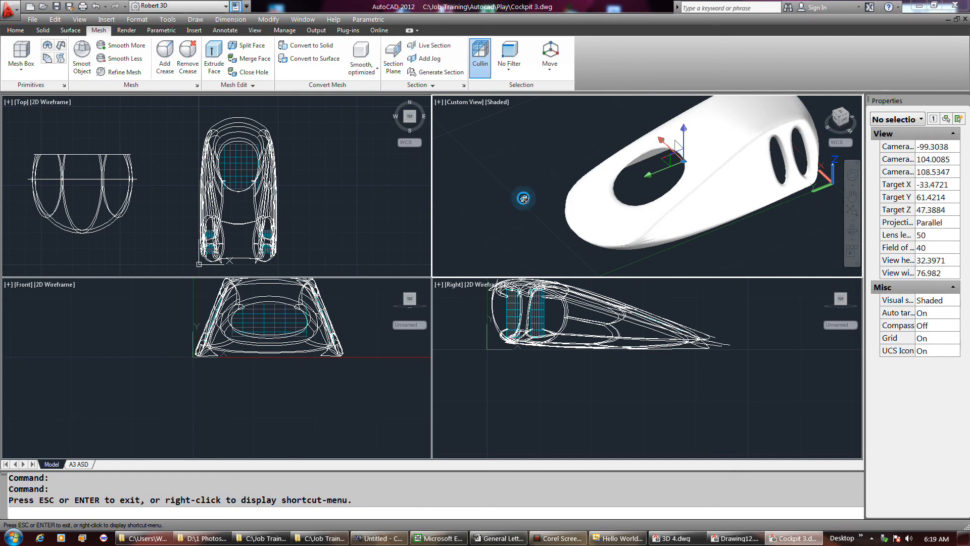
pyautogui.rightClick(523, 194)
pyautogui.click(528, 203)
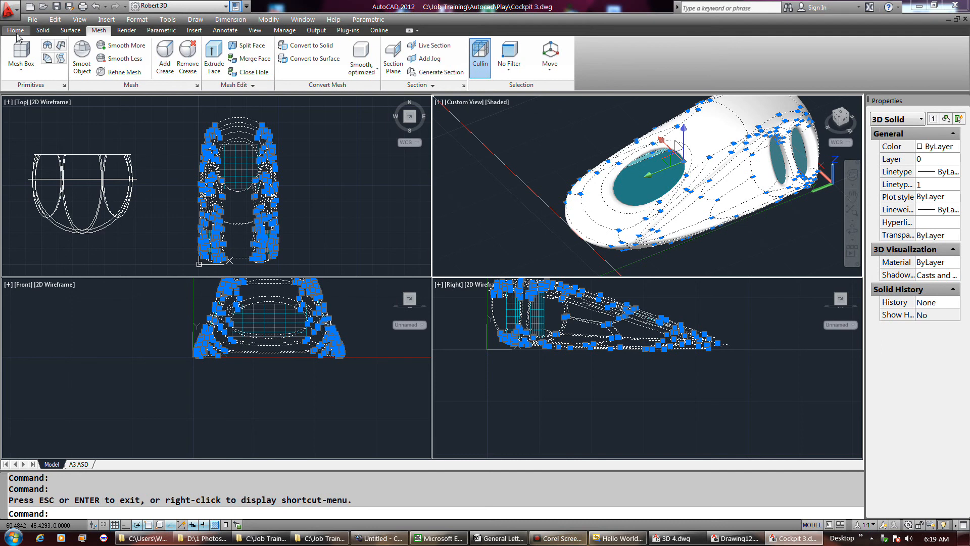
# Draw a circle with a radius of about 2.15 centred on the cockpit's rear edge in the top view.
pyautogui.click(214, 111)
pyautogui.click(189, 111)
pyautogui.click(188, 111)
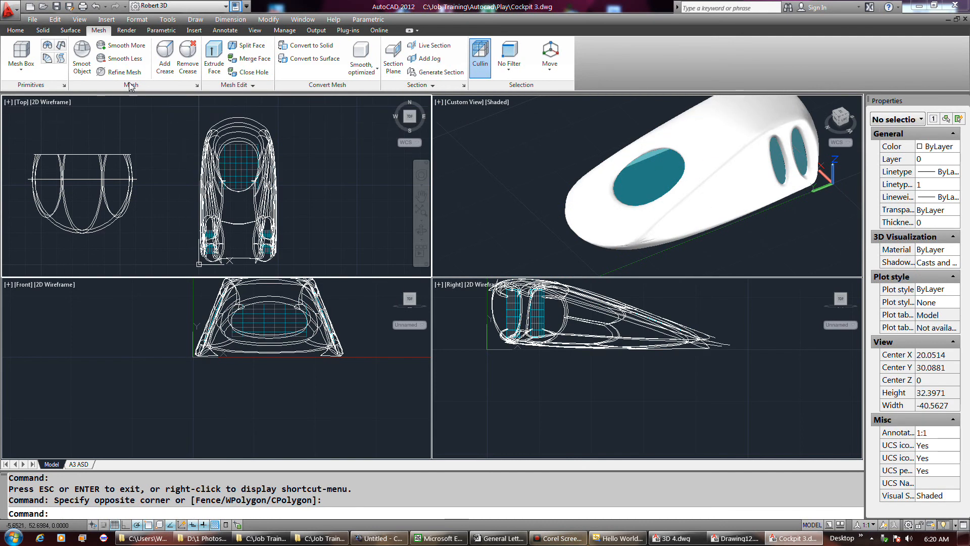
pyautogui.click(24, 32)
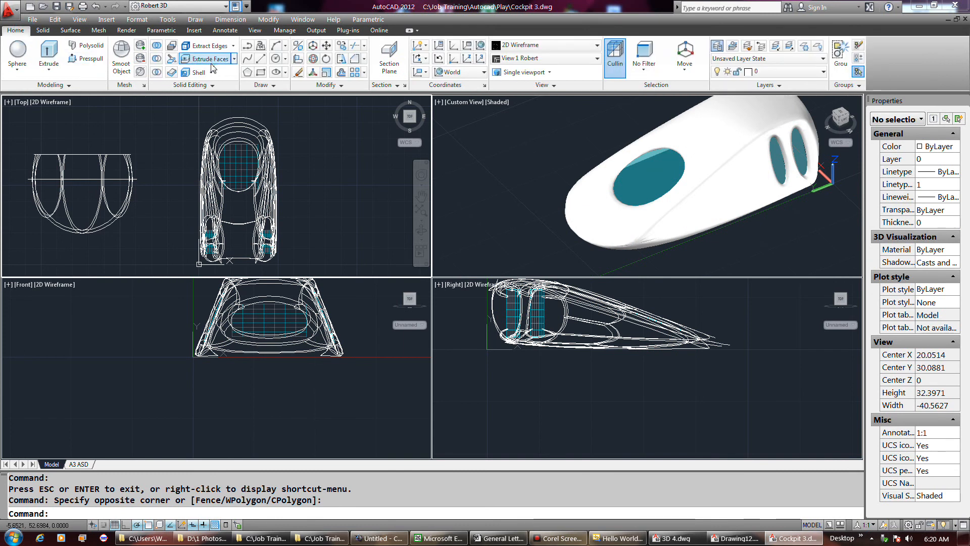
pyautogui.click(277, 58)
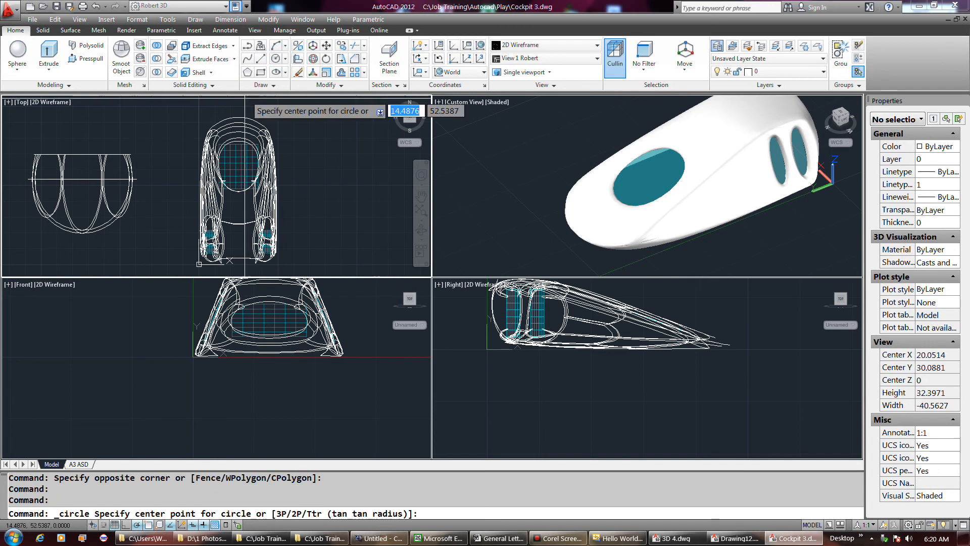
pyautogui.scroll(3, 239, 117)
pyautogui.scroll(-4, 238, 104)
pyautogui.scroll(4, 232, 170)
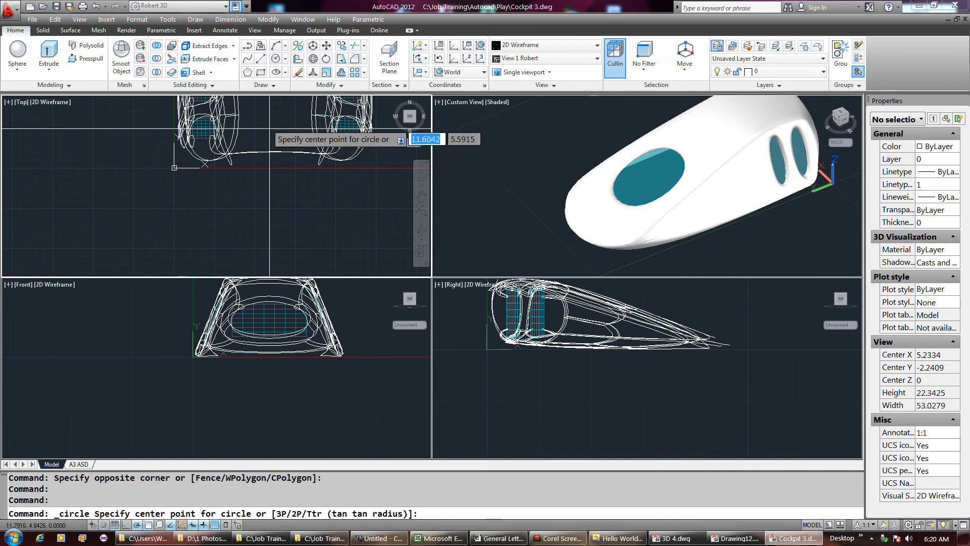
pyautogui.click(276, 152)
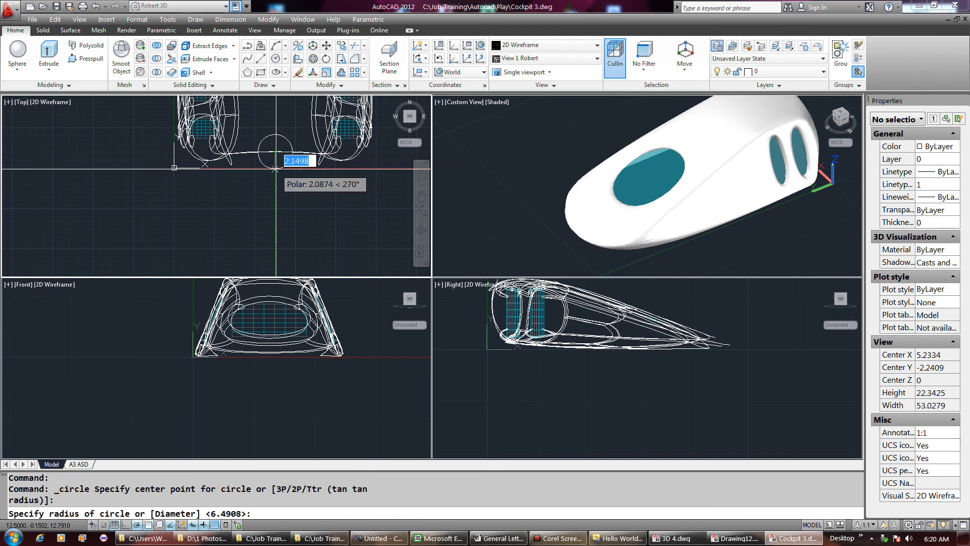
pyautogui.click(275, 134)
# Move the circle straight forward from the rear edge onto the cockpit roof, with its centre at Y of about 5.84.
pyautogui.click(275, 134)
pyautogui.click(275, 152)
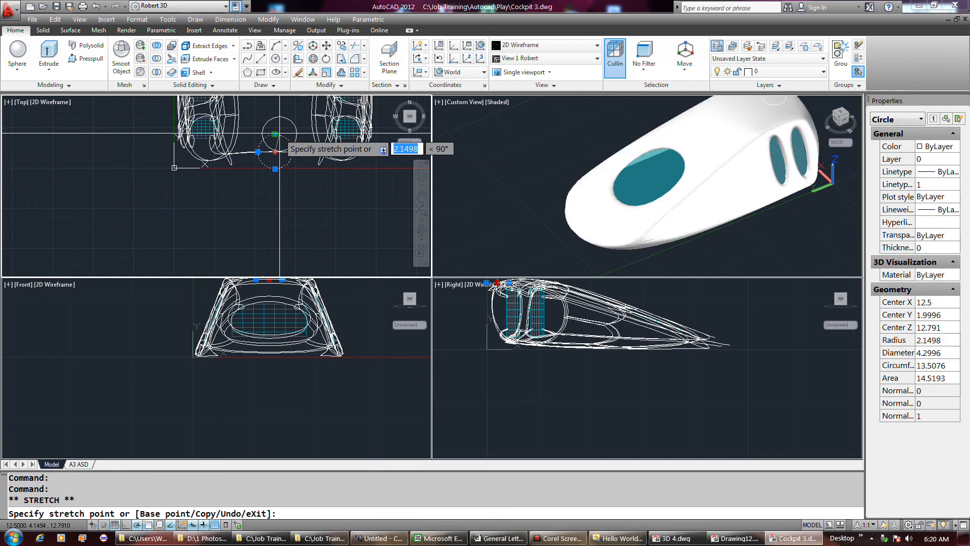
pyautogui.click(274, 120)
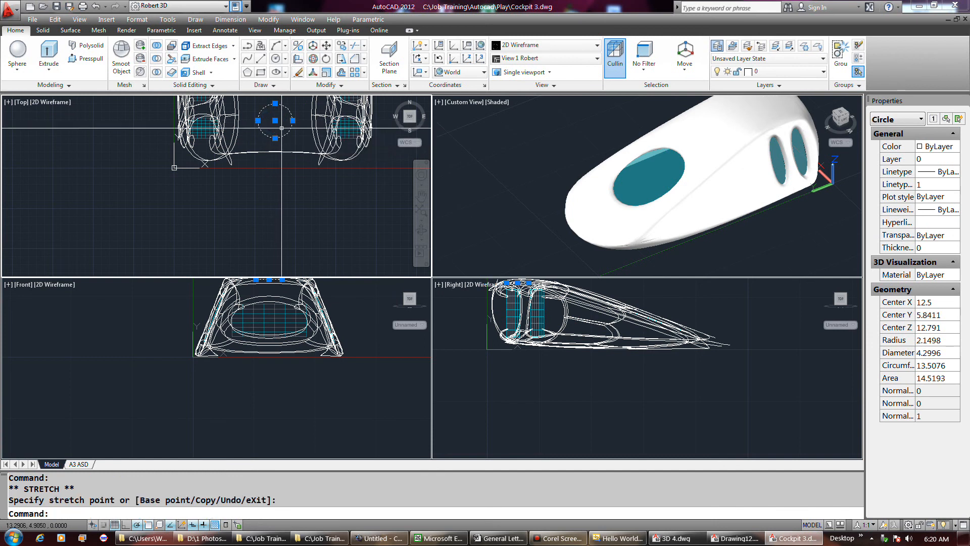
# Extrude the circle upward into a solid cylinder about 7.22 high above the cockpit roof.
pyautogui.click(60, 64)
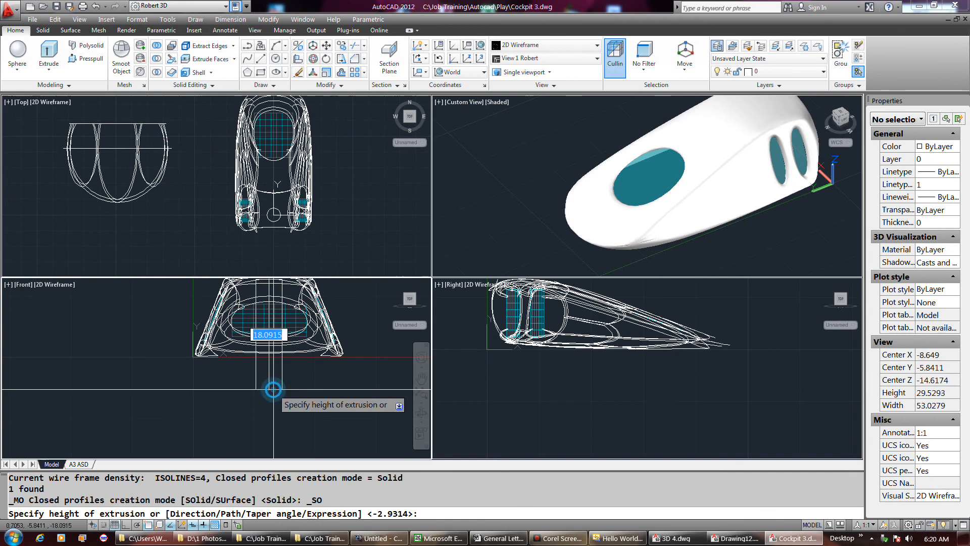
pyautogui.scroll(-3, 273, 392)
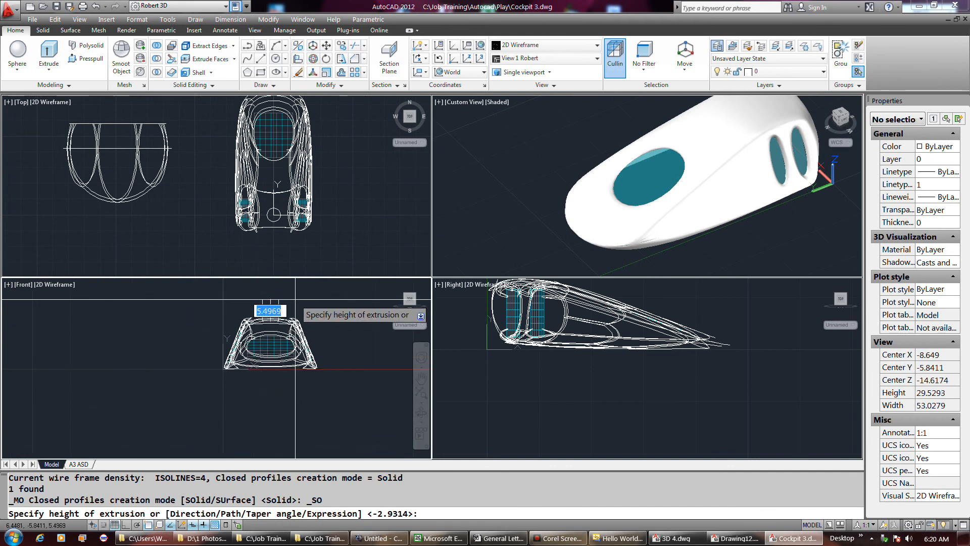
pyautogui.click(293, 293)
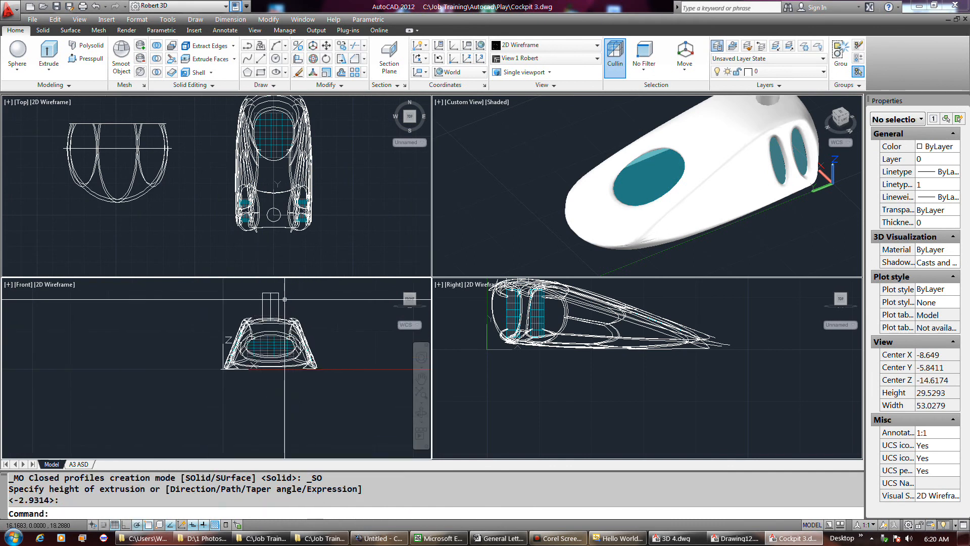
pyautogui.click(242, 289)
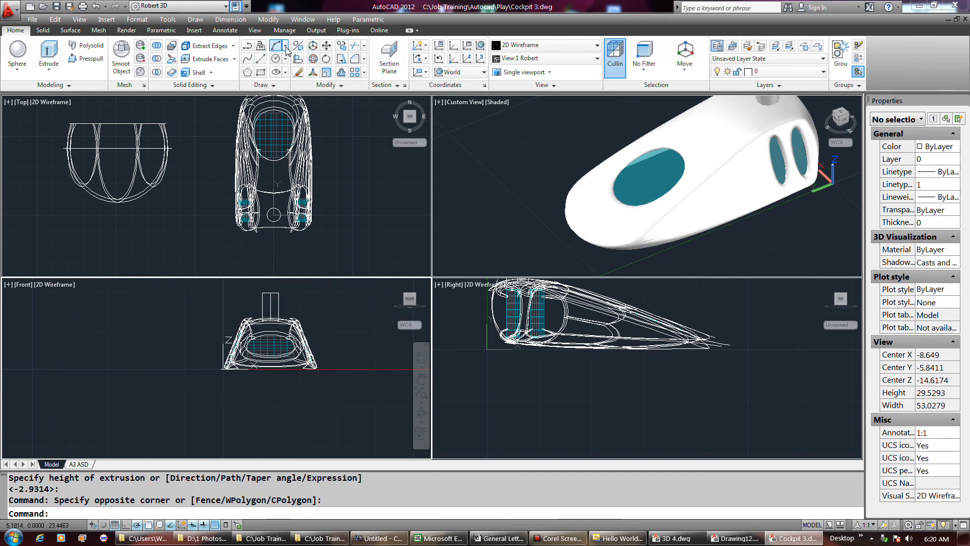
pyautogui.click(324, 47)
pyautogui.click(277, 306)
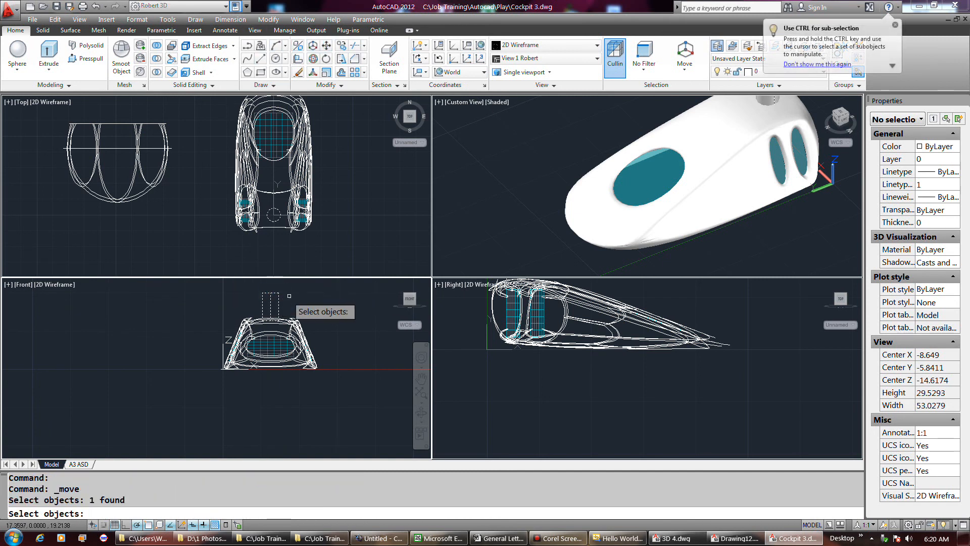
pyautogui.press('Return')
pyautogui.click(317, 291)
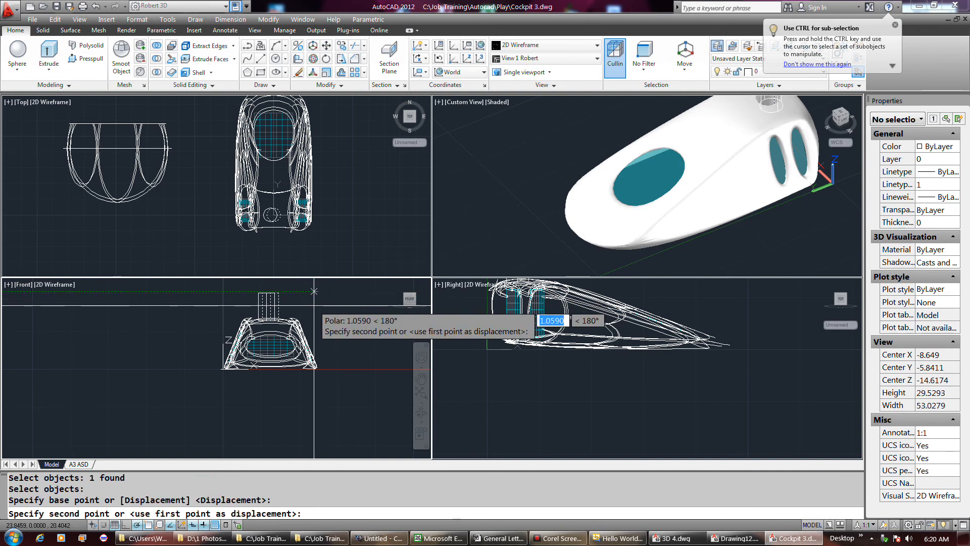
pyautogui.press('Escape')
# Try to move the extruded cylinder down in the front view, and undo the move.
pyautogui.rightClick(314, 305)
pyautogui.click(280, 301)
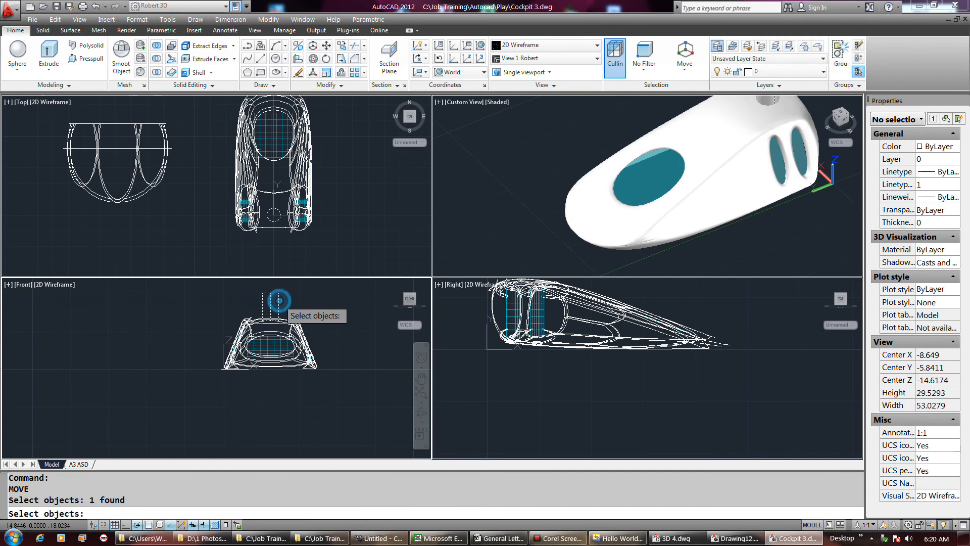
pyautogui.press('Return')
pyautogui.click(317, 299)
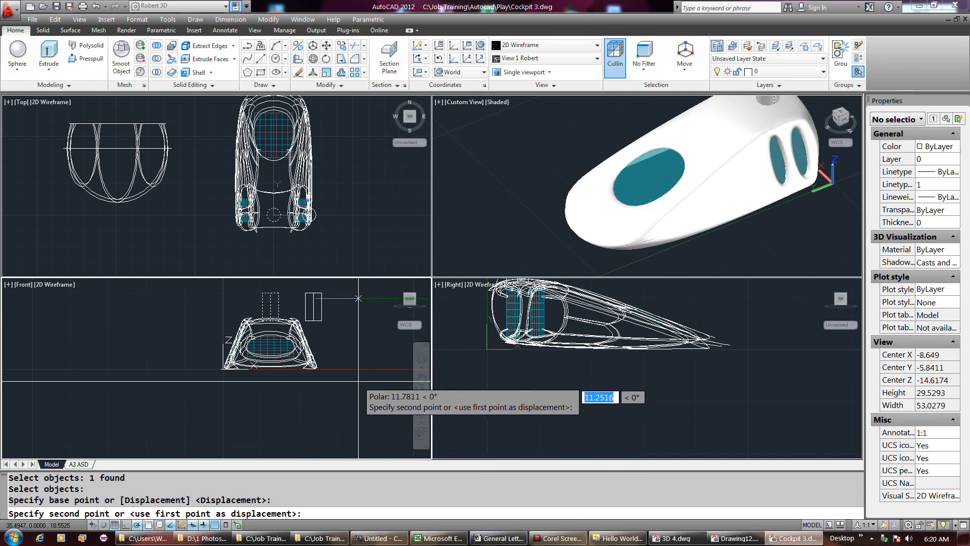
pyautogui.click(317, 322)
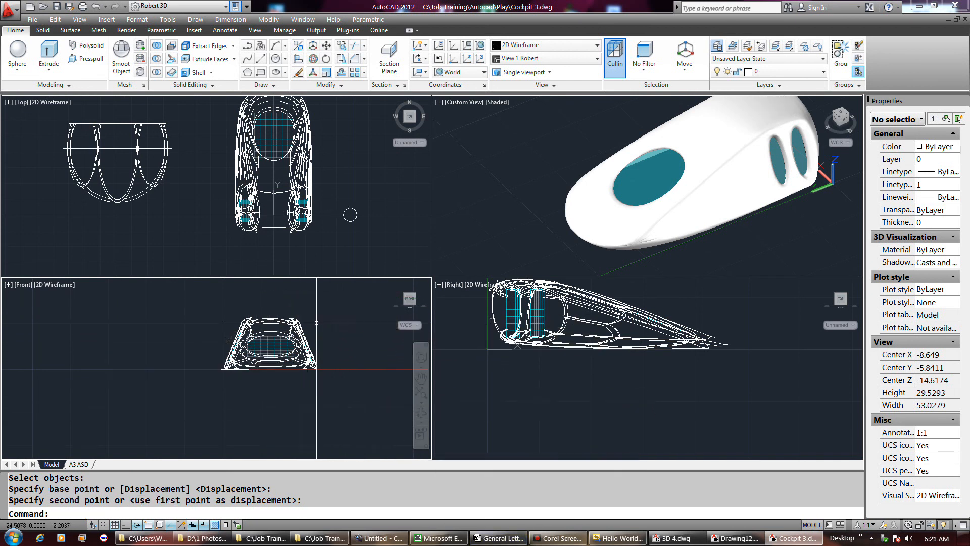
pyautogui.hotkey('ctrl', 'z')
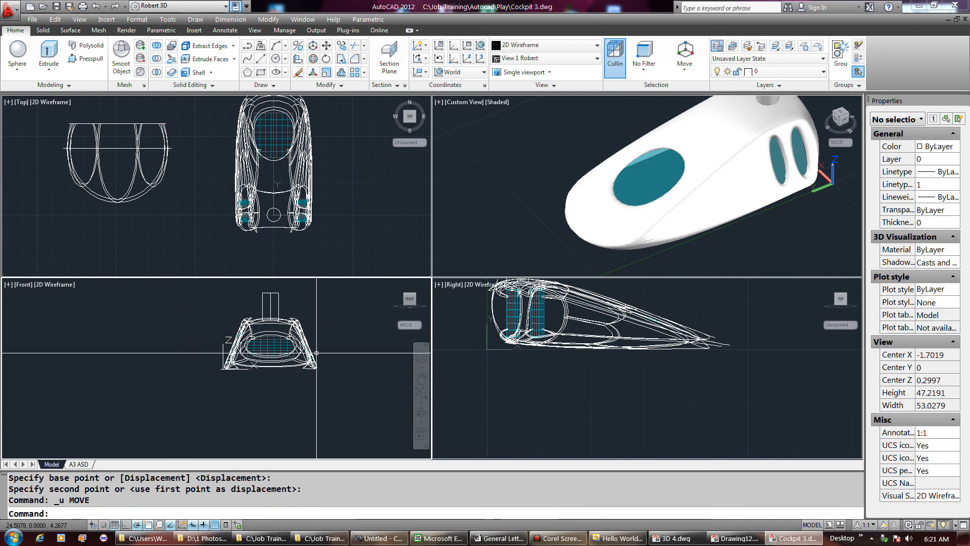
# Realign the front viewport's coordinate system by switching it to the Right view and back to Front.
pyautogui.click(23, 286)
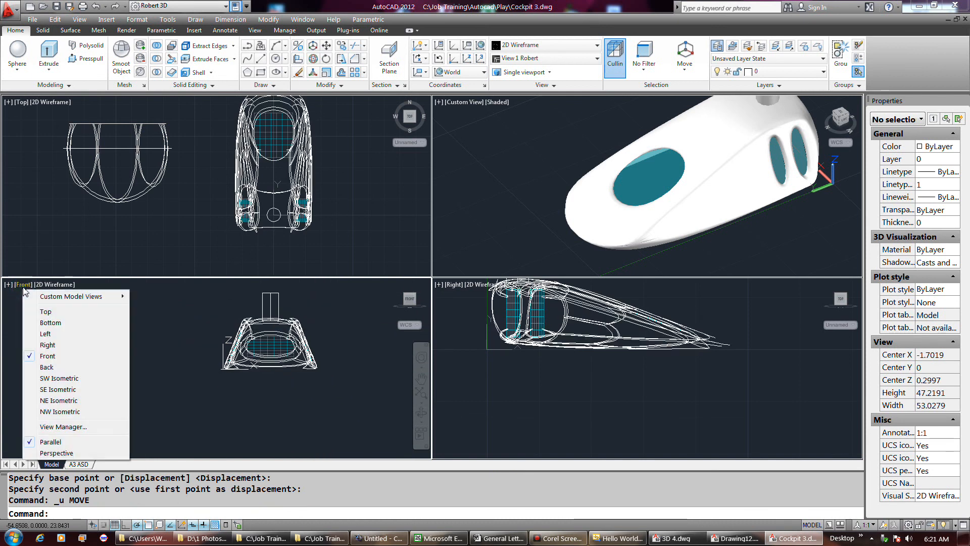
pyautogui.click(48, 345)
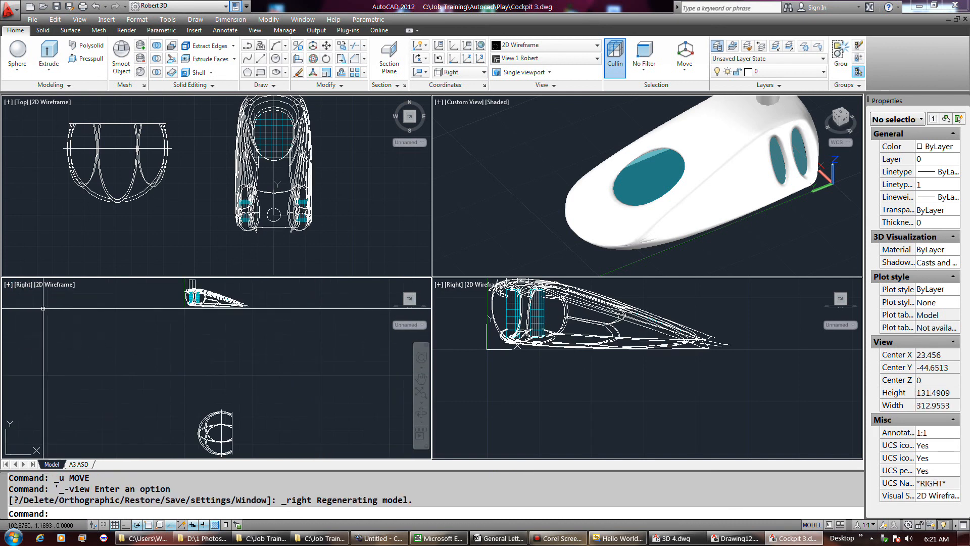
pyautogui.click(23, 285)
pyautogui.click(47, 357)
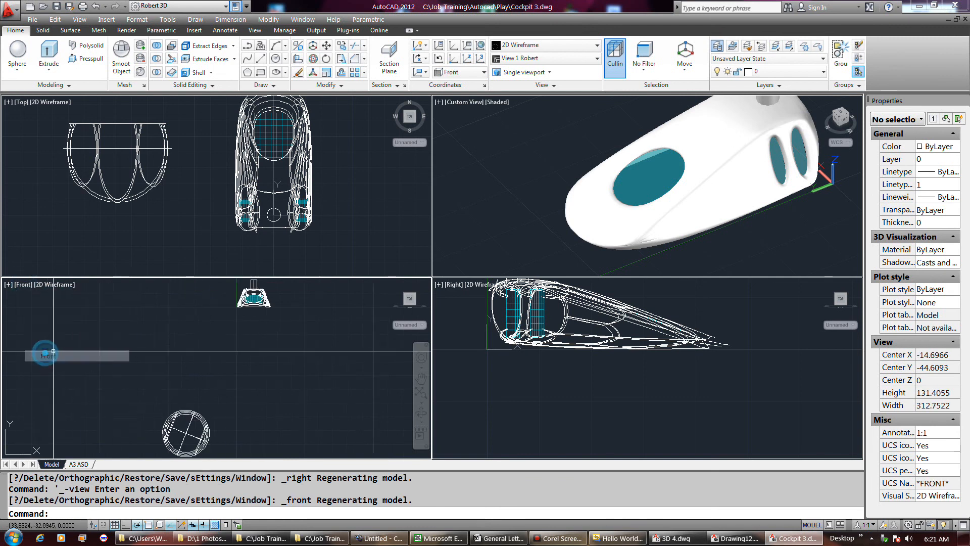
pyautogui.scroll(-3, 227, 331)
pyautogui.scroll(5, 238, 293)
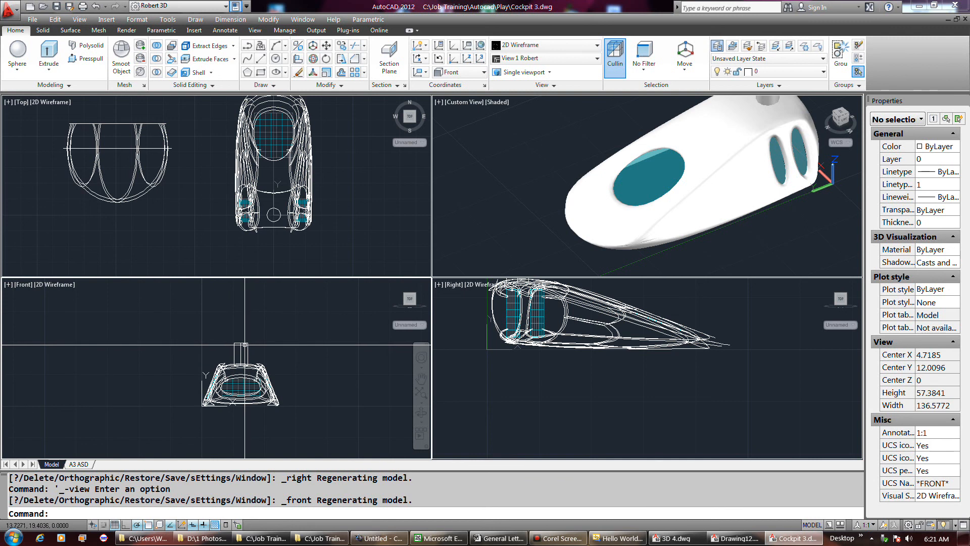
# Move the cylinder straight down in the front view so it sinks into the cockpit roof.
pyautogui.click(248, 349)
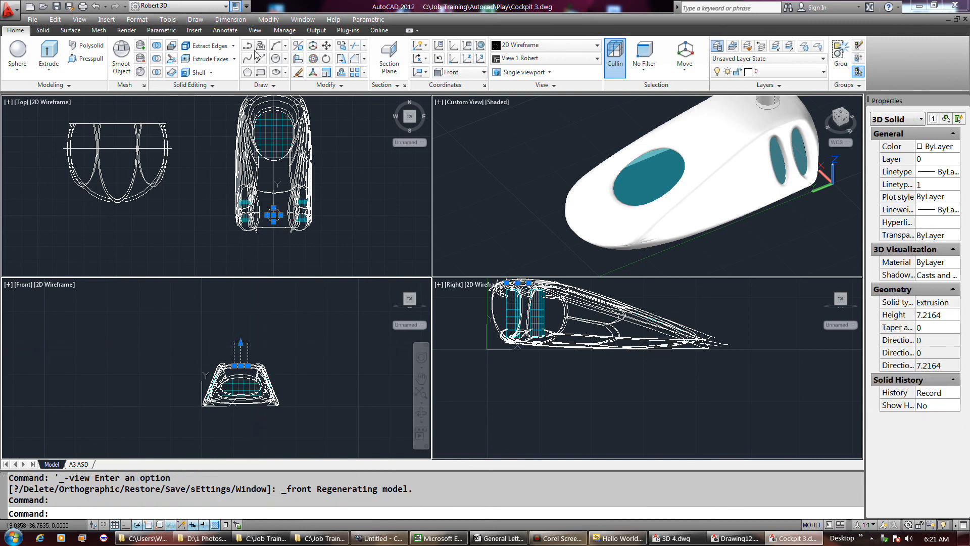
pyautogui.click(327, 47)
pyautogui.click(288, 318)
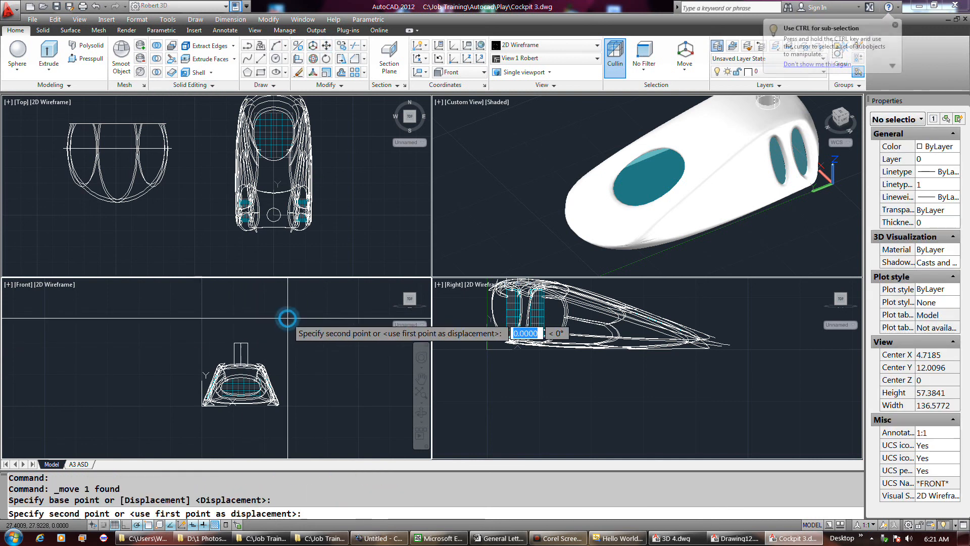
pyautogui.click(286, 330)
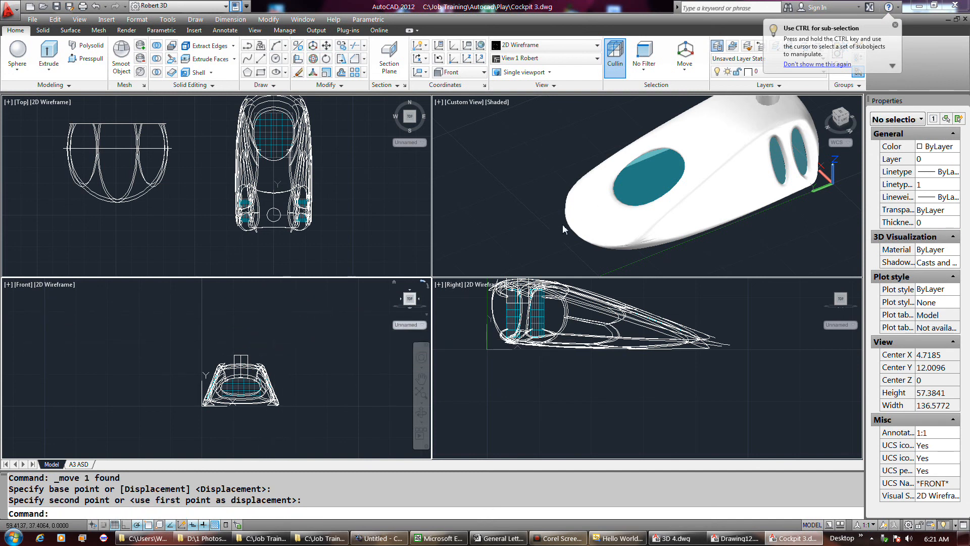
# Orbit the shaded viewport to a side angle to examine the cylinder standing in the cockpit roof, and exit orbit mode.
pyautogui.click(514, 220)
pyautogui.scroll(-2, 514, 221)
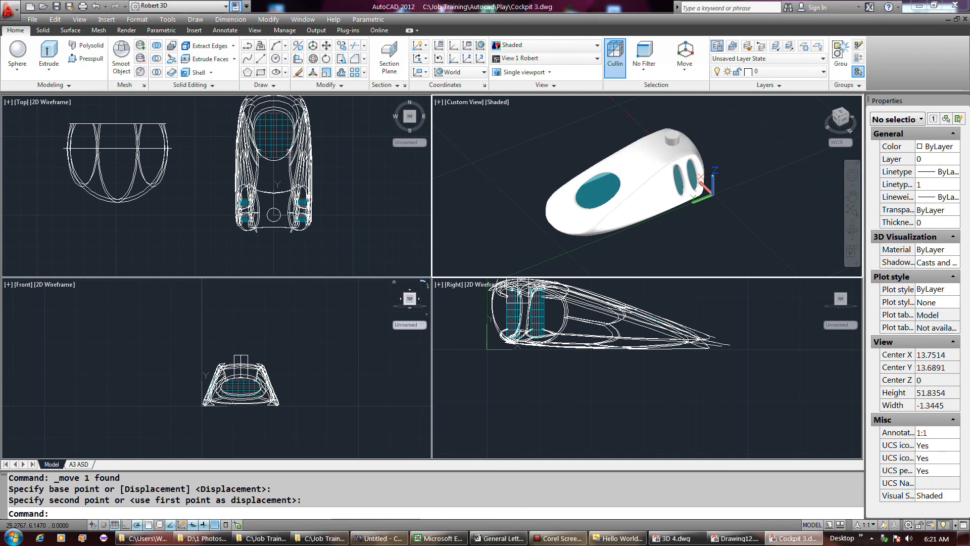
pyautogui.click(853, 231)
pyautogui.moveTo(695, 190); pyautogui.dragTo(677, 187)
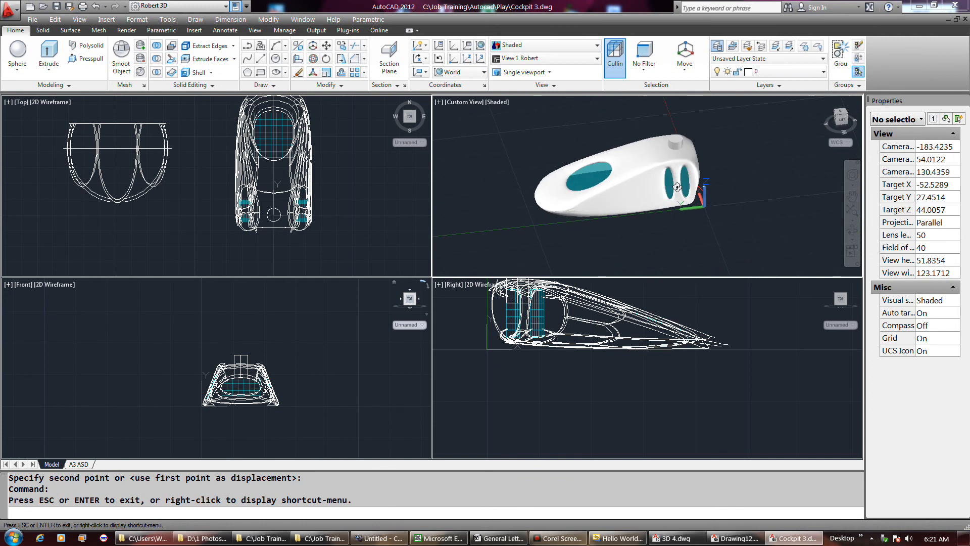
pyautogui.scroll(1, 669, 141)
pyautogui.rightClick(668, 137)
pyautogui.click(672, 136)
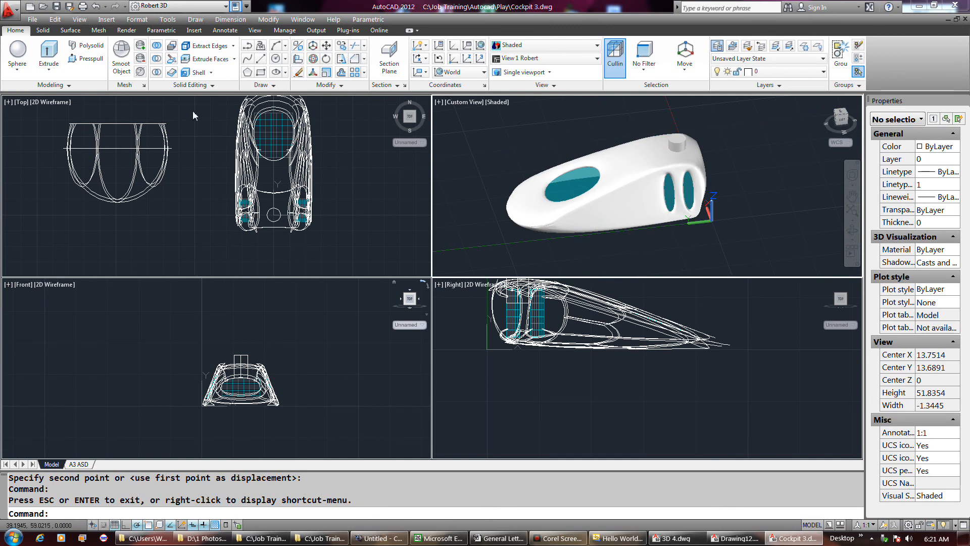
# Subtract the cylinder from the cockpit solid to cut a round hole in the rear of the roof.
pyautogui.click(157, 59)
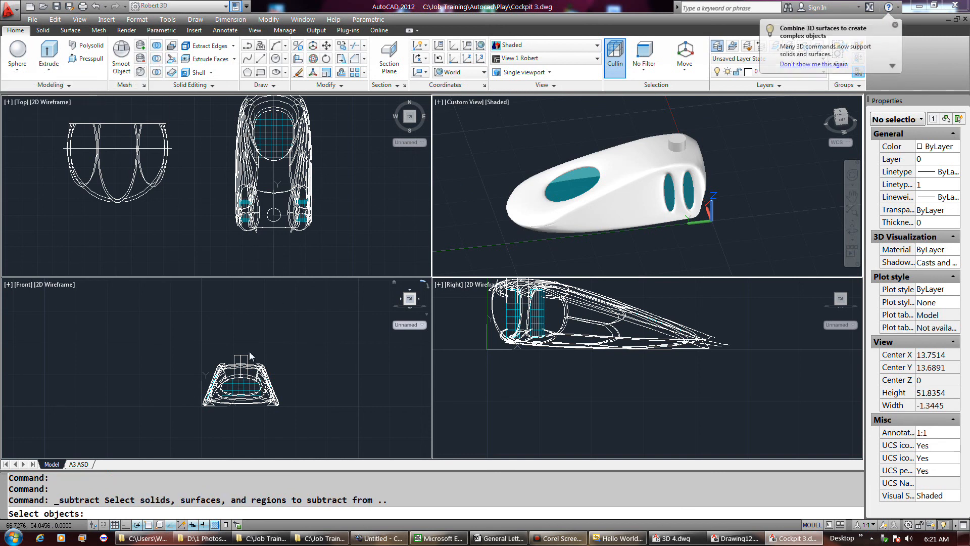
pyautogui.click(550, 212)
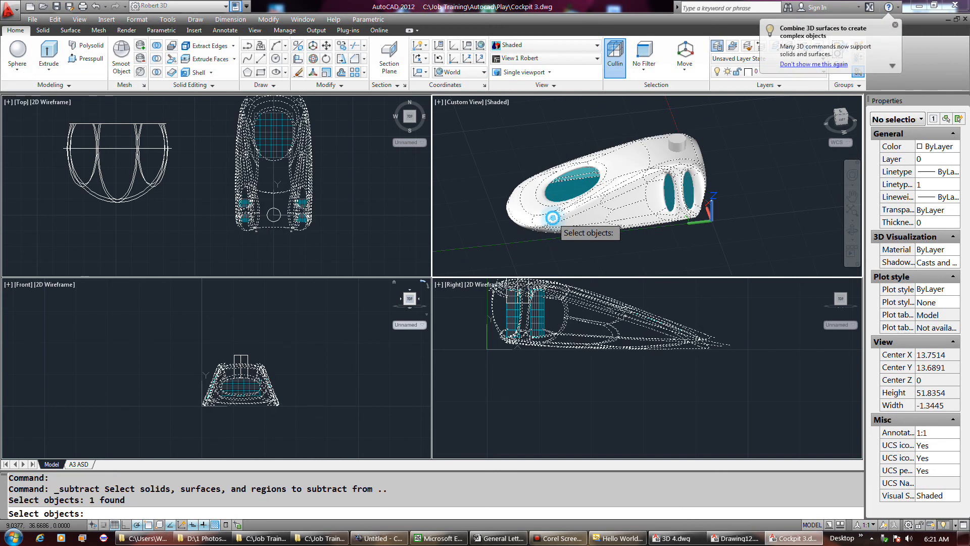
pyautogui.press('Return')
pyautogui.click(674, 137)
pyautogui.press('Return')
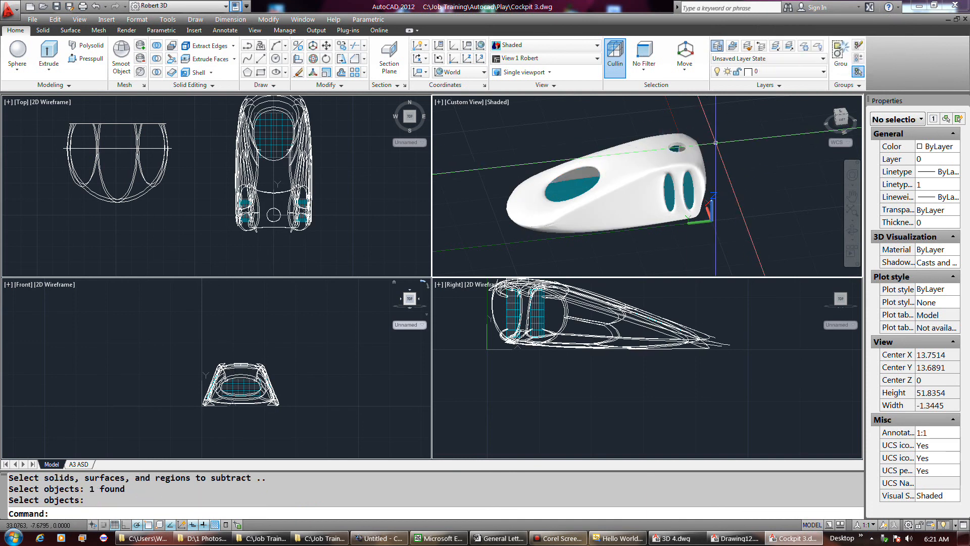
pyautogui.rightClick(713, 149)
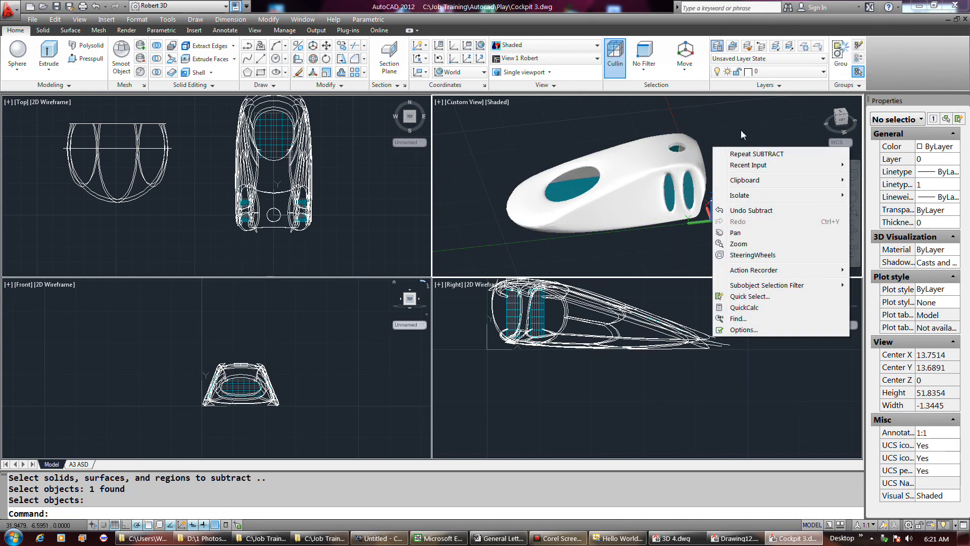
pyautogui.click(741, 129)
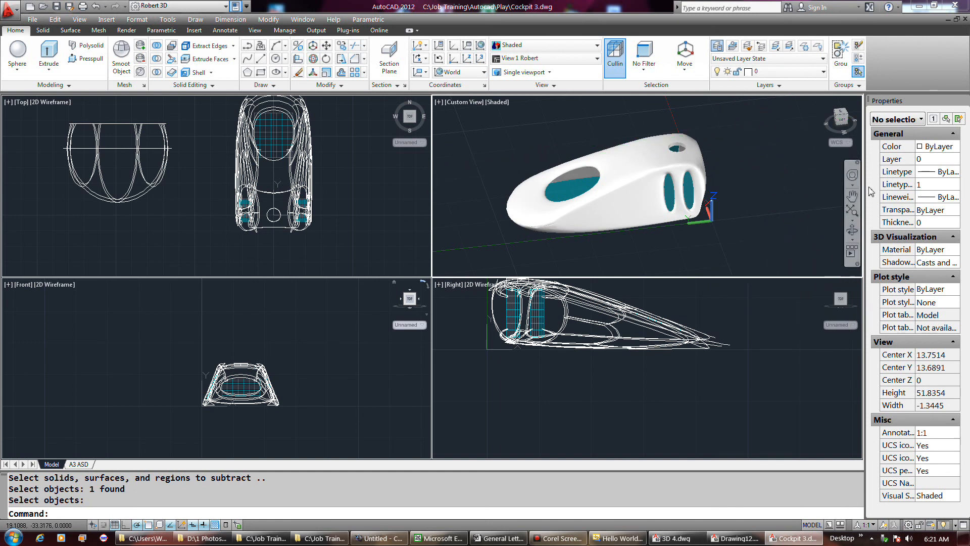
# Orbit the shaded viewport to a raised oblique view to examine the roof hole, and exit orbit mode.
pyautogui.click(853, 220)
pyautogui.click(852, 230)
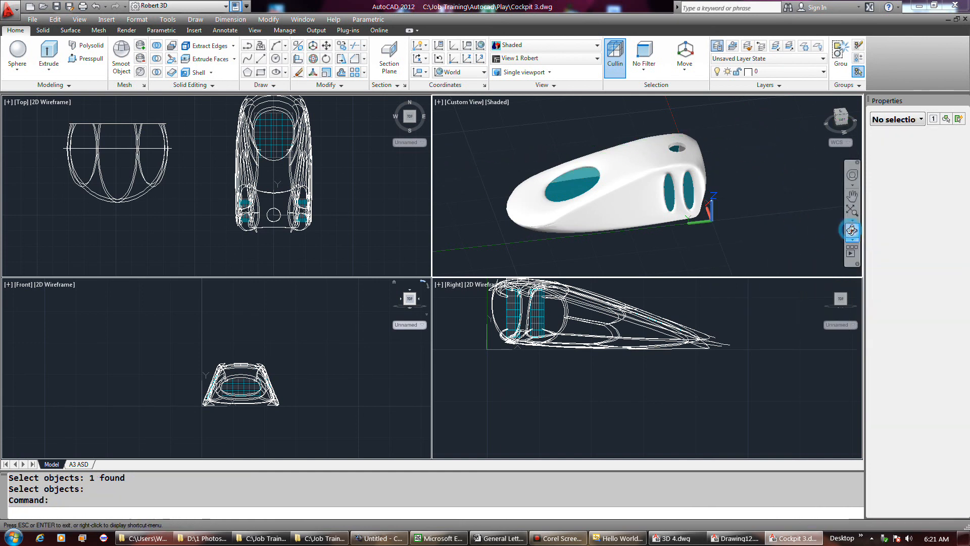
pyautogui.moveTo(750, 170)
pyautogui.mouseDown()
pyautogui.moveTo(691, 130)
pyautogui.moveTo(728, 171)
pyautogui.moveTo(758, 176)
pyautogui.mouseUp()
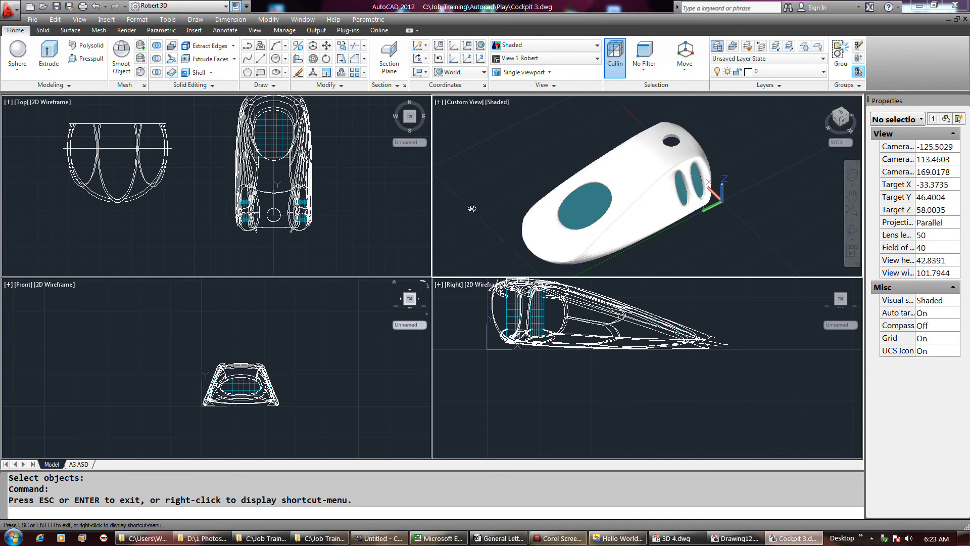
pyautogui.rightClick(387, 231)
pyautogui.click(400, 239)
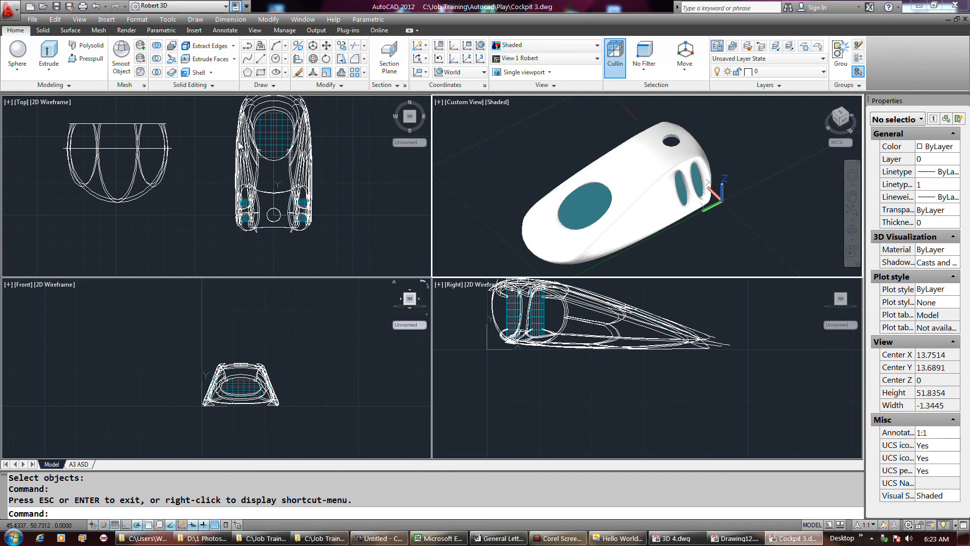
# Draw a sphere of about 8.9 units radius beside the cockpit in the top view and convert it to a mesh with Smooth Object.
pyautogui.click(18, 55)
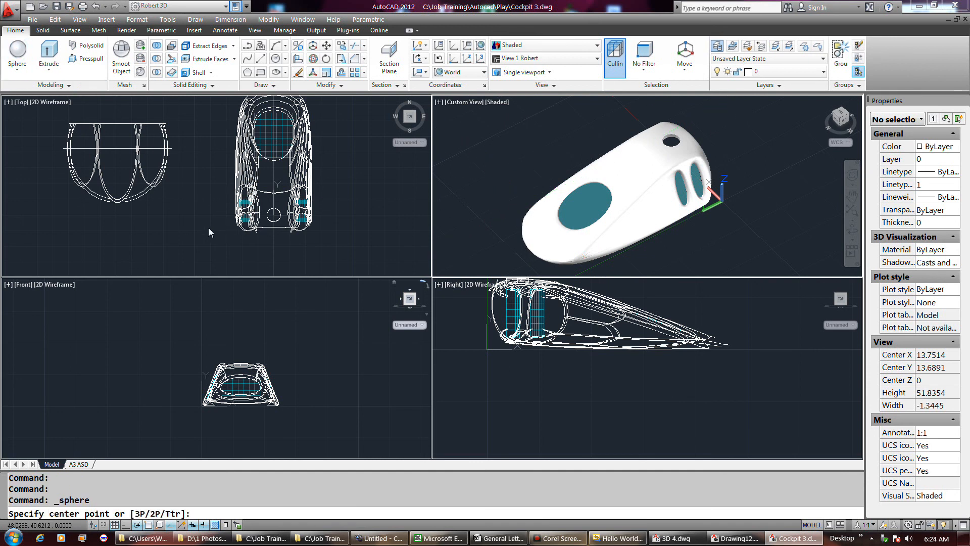
pyautogui.click(183, 228)
pyautogui.click(183, 222)
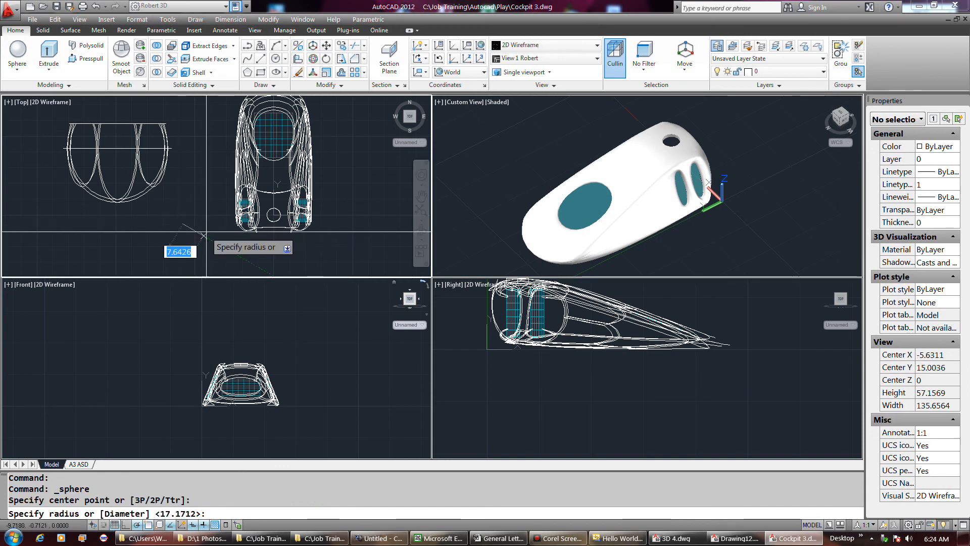
pyautogui.click(209, 234)
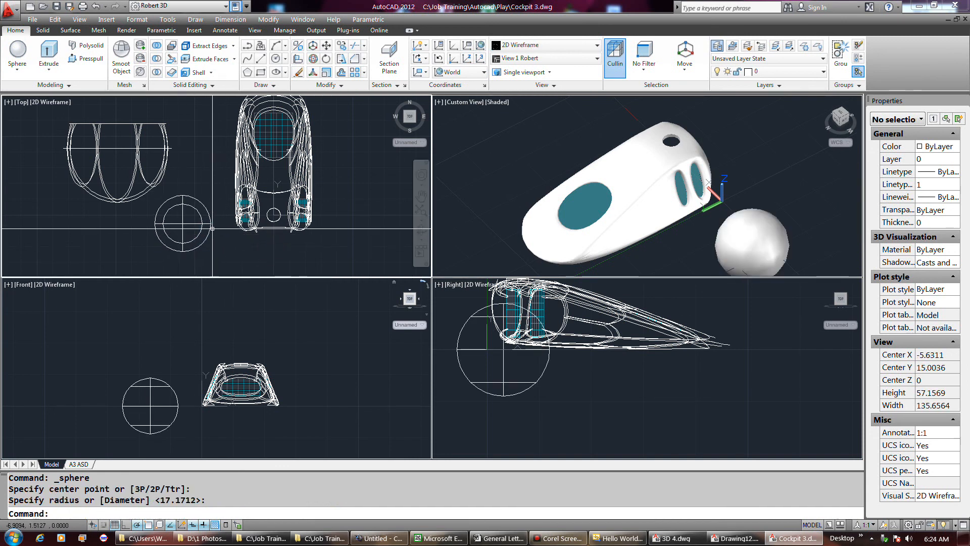
pyautogui.click(211, 227)
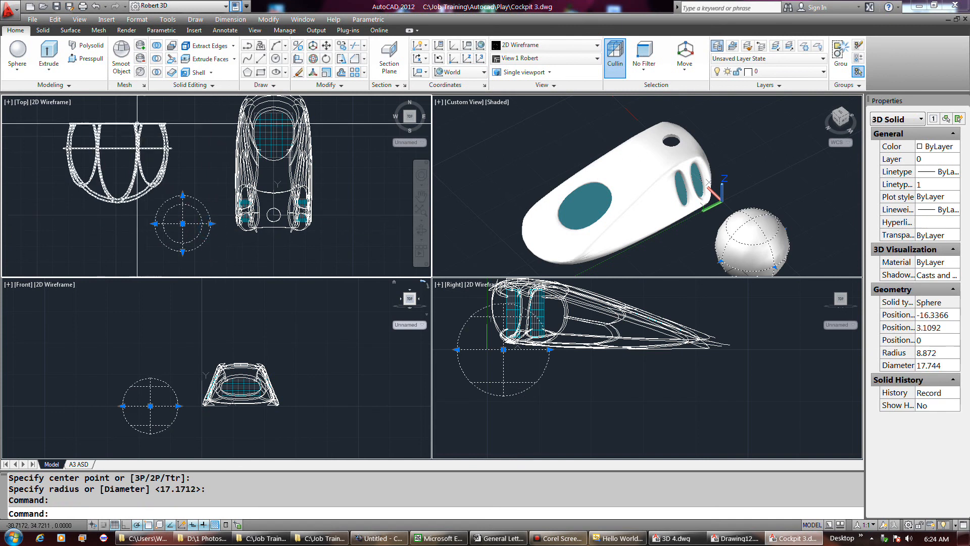
pyautogui.click(123, 63)
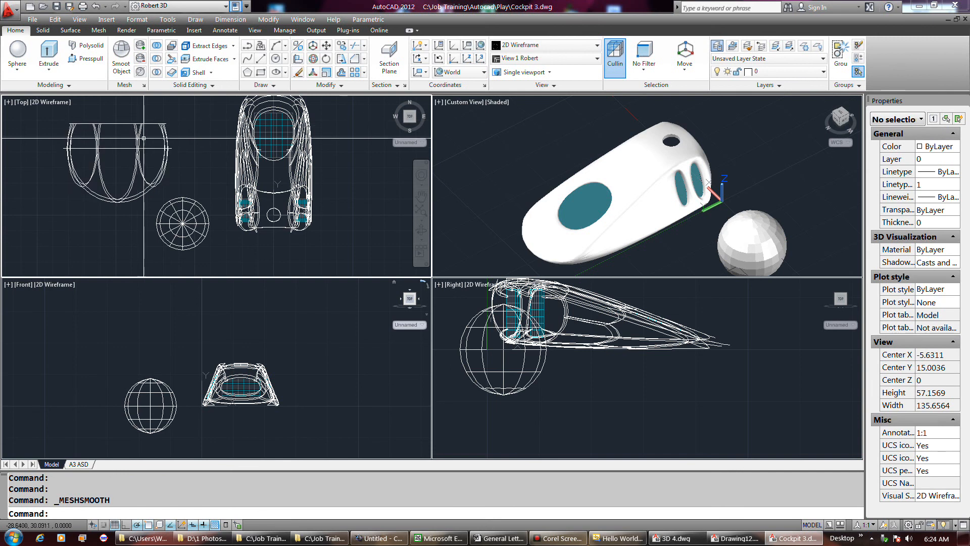
# Draw a second solid sphere of about 9.2 units radius beside the mesh sphere in the top view.
pyautogui.click(17, 70)
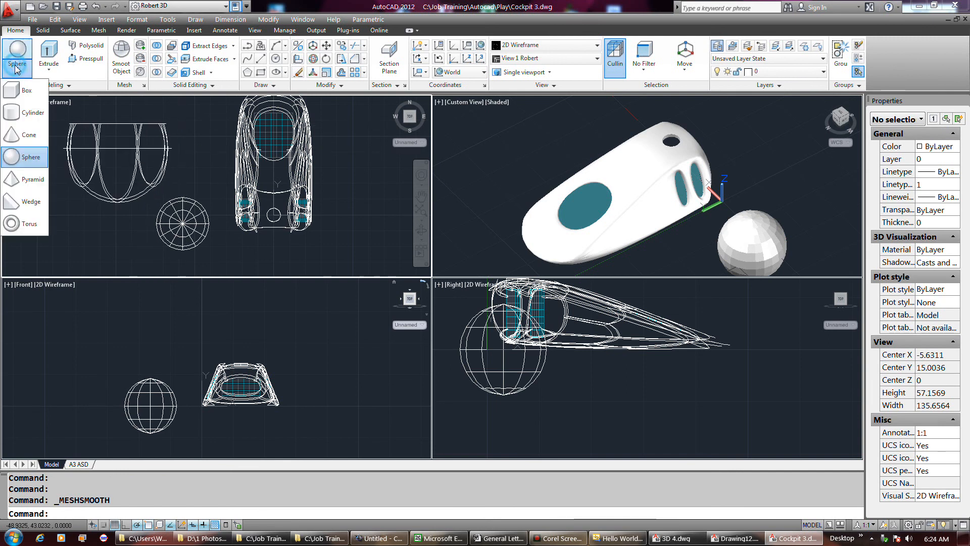
pyautogui.click(24, 157)
pyautogui.click(130, 238)
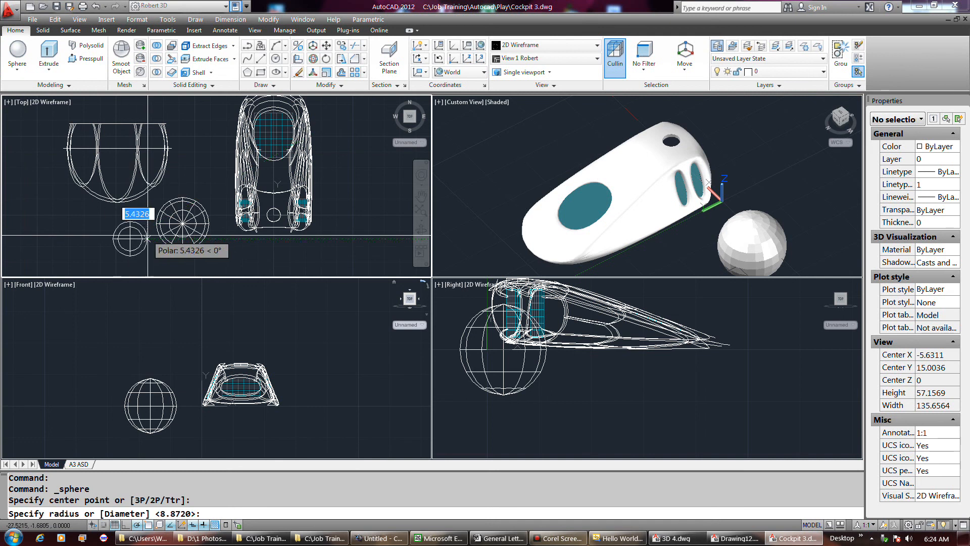
pyautogui.click(155, 236)
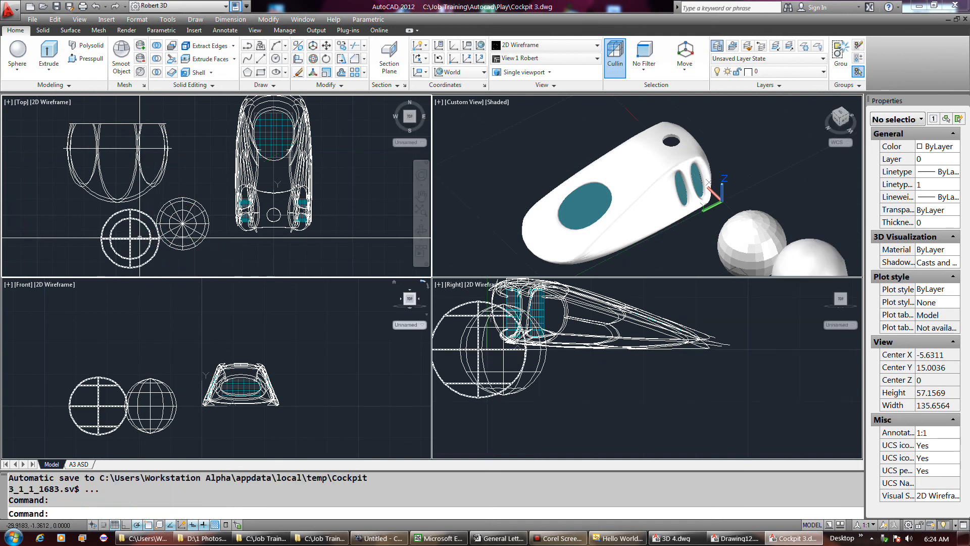
# Move the solid sphere by its centre about 3.5 units horizontally so it overlaps the mesh sphere.
pyautogui.click(139, 238)
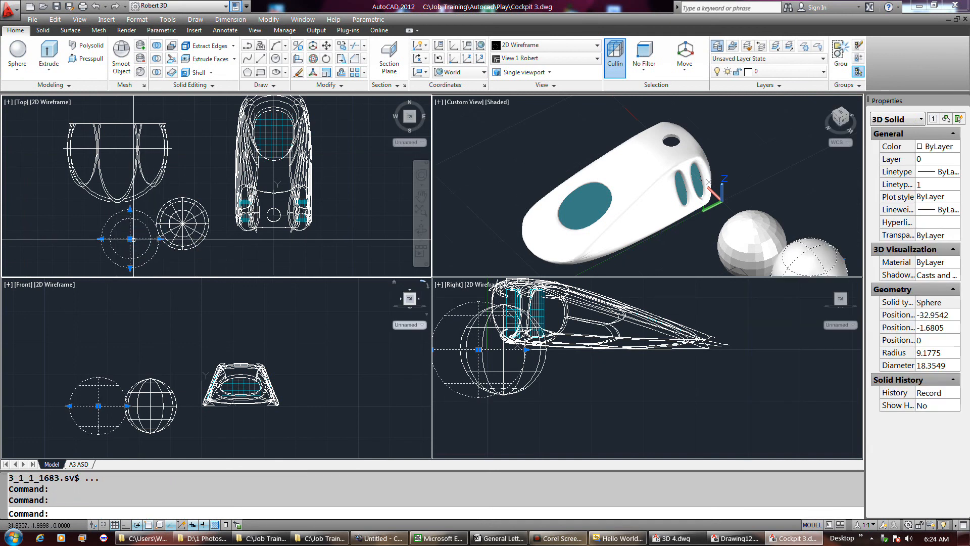
pyautogui.click(130, 238)
pyautogui.click(141, 238)
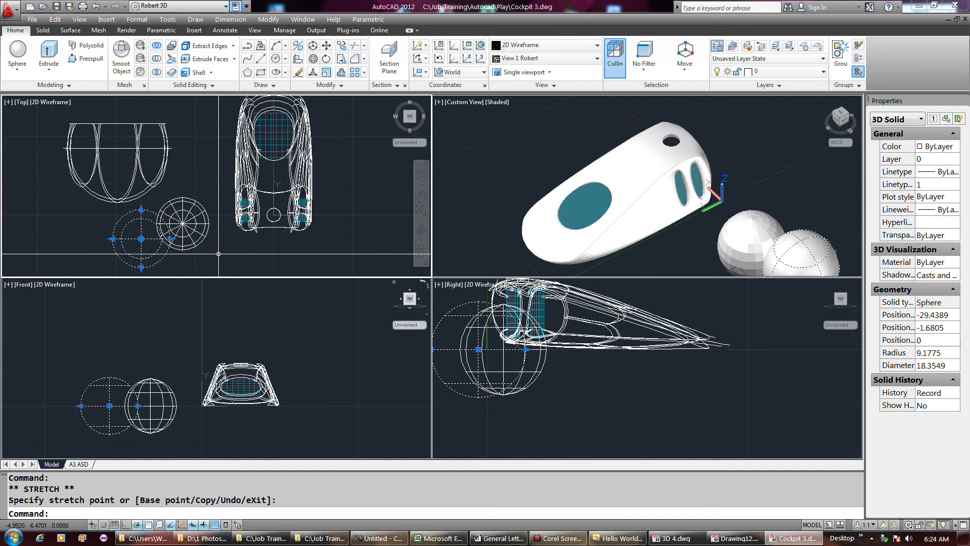
# Try to use the mesh sphere as the base object of a Subtract operation, and cancel the mesh conversion choice.
pyautogui.click(158, 61)
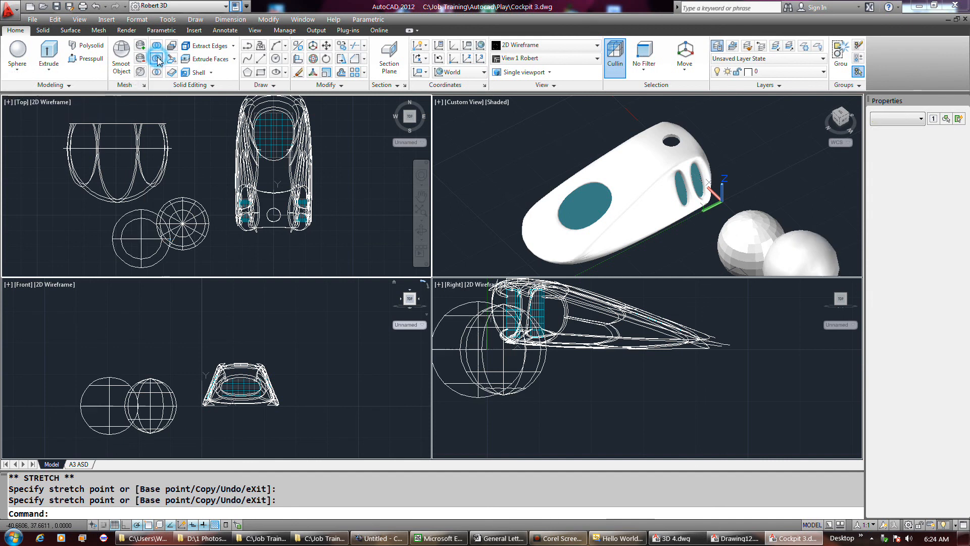
pyautogui.click(186, 210)
pyautogui.press('Return')
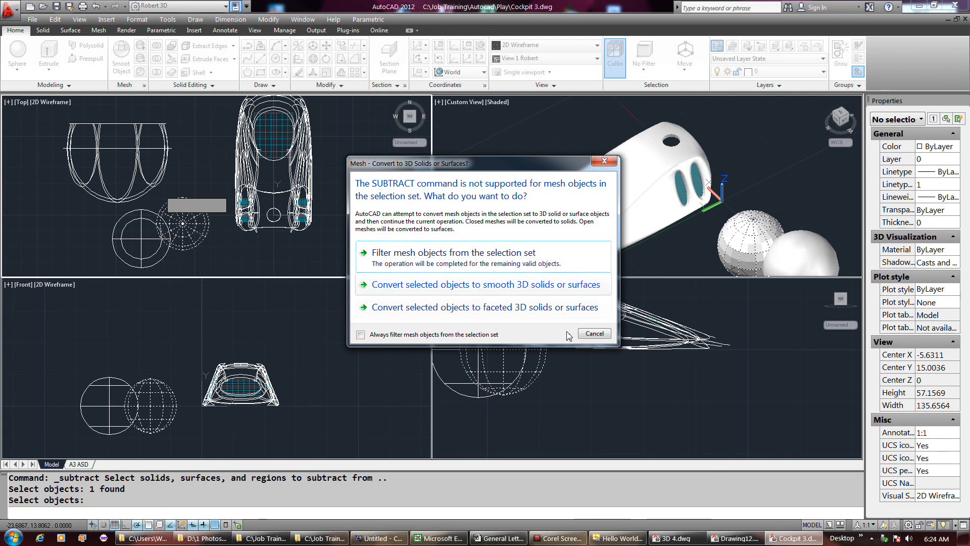
pyautogui.click(596, 333)
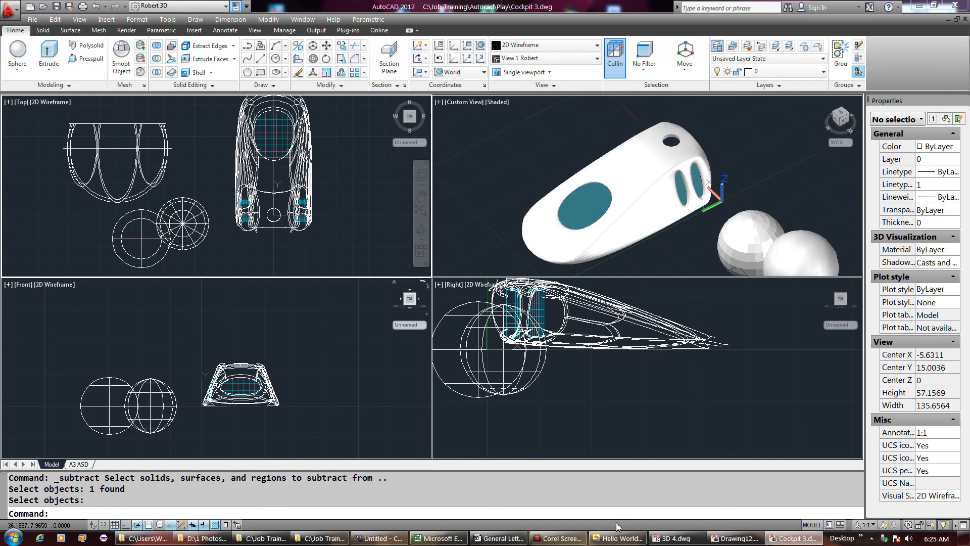
pyautogui.moveTo(574, 539)
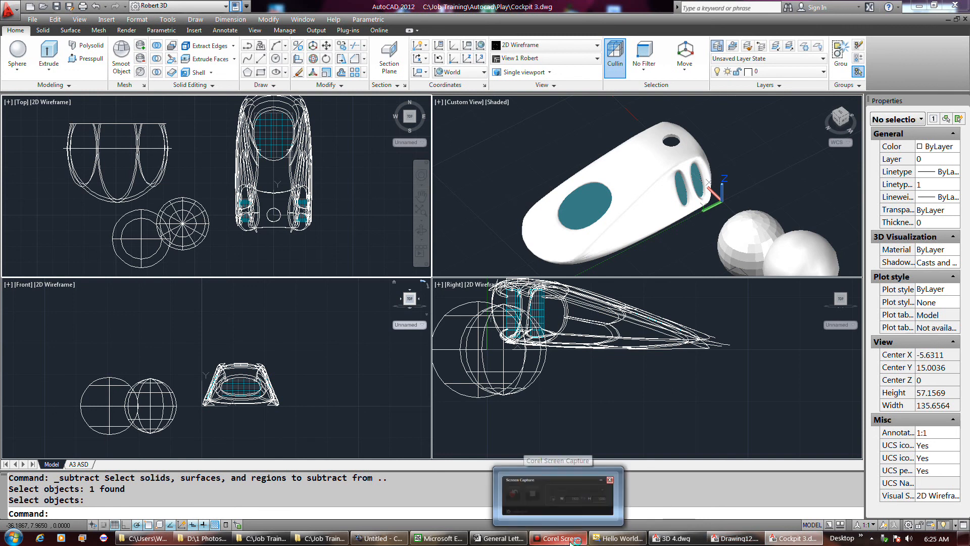